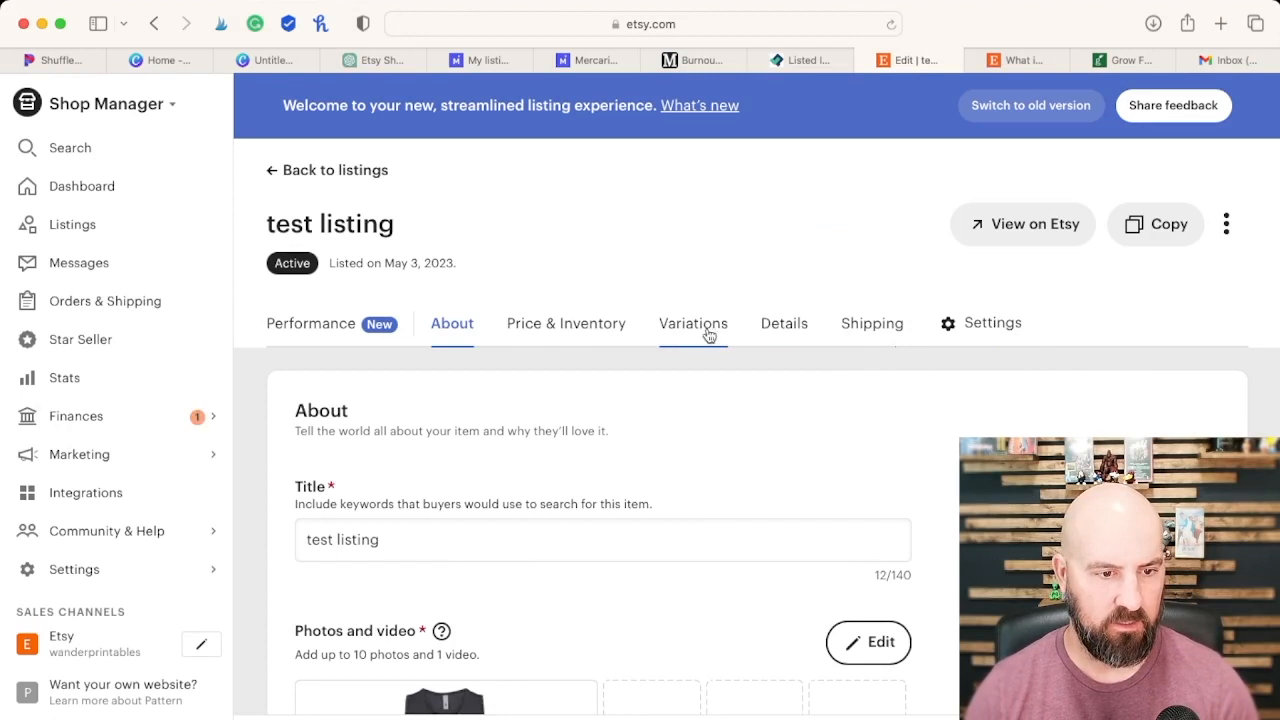
Step: Switch to ChatGPT and ask for an Etsy title for a Beach Vacation travel checklist that's downloadable and printable
{"action": "scroll", "coordinate": [766, 520], "scroll_direction": "down", "scroll_amount": 5}
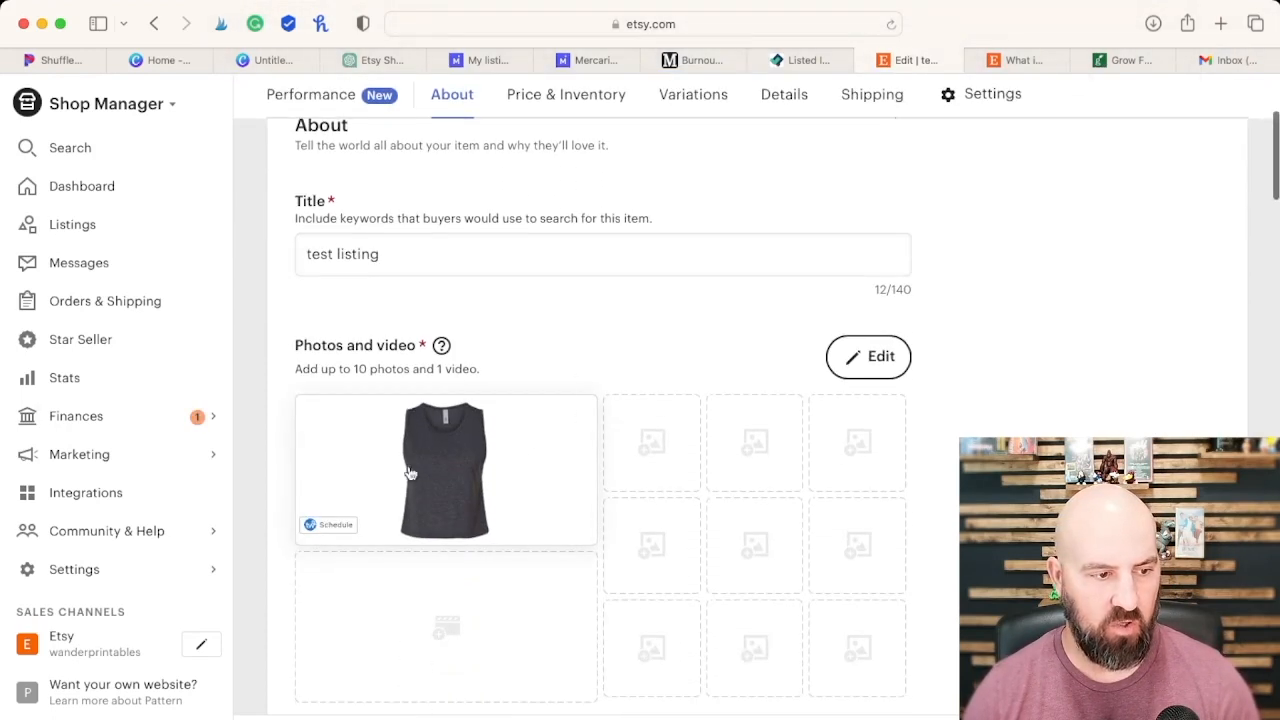
{"action": "scroll", "coordinate": [606, 447], "scroll_direction": "up", "scroll_amount": 3}
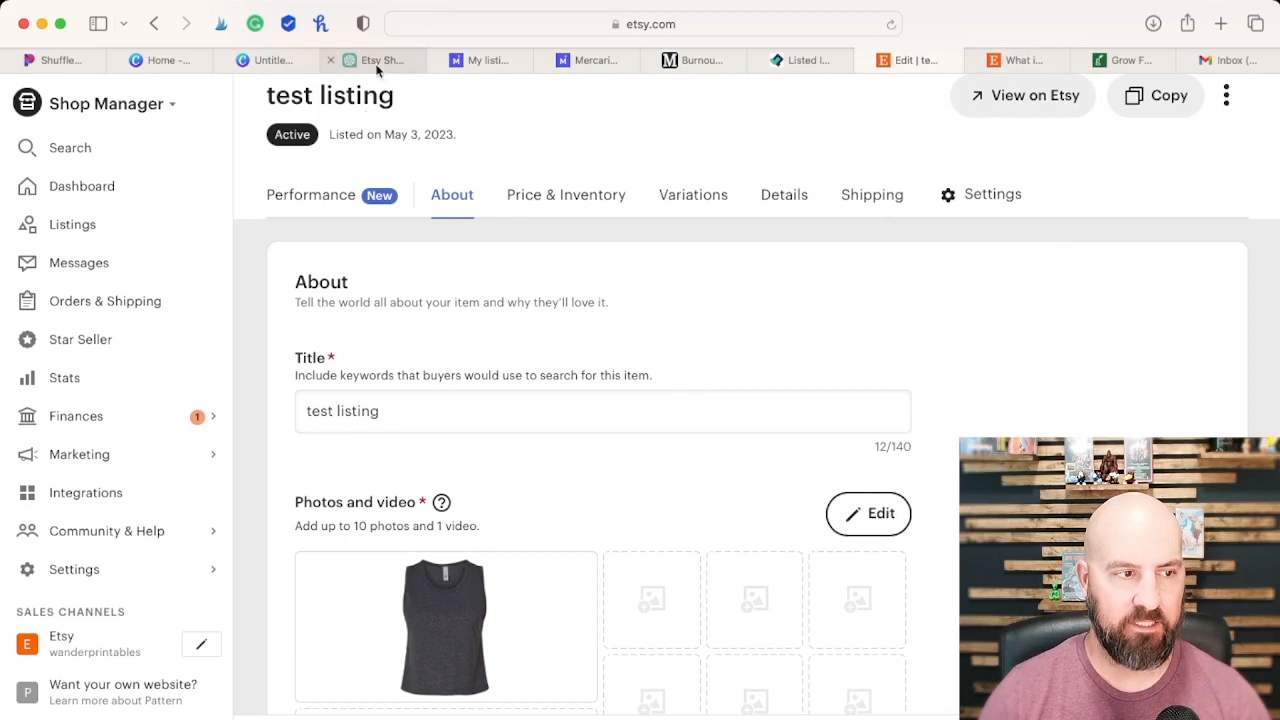
{"action": "left_click_drag", "start_coordinate": [380, 68], "coordinate": [922, 88]}
{"action": "scroll", "coordinate": [763, 451], "scroll_direction": "down", "scroll_amount": 4}
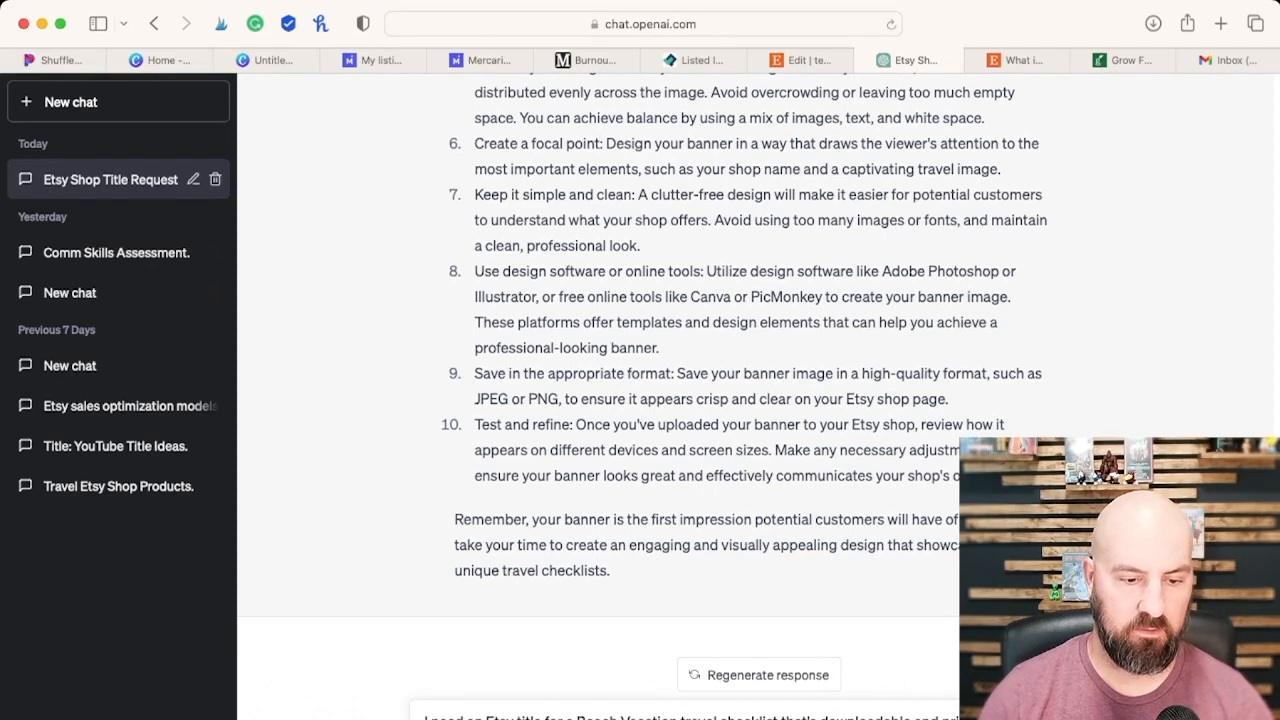
{"action": "key", "text": "Return"}
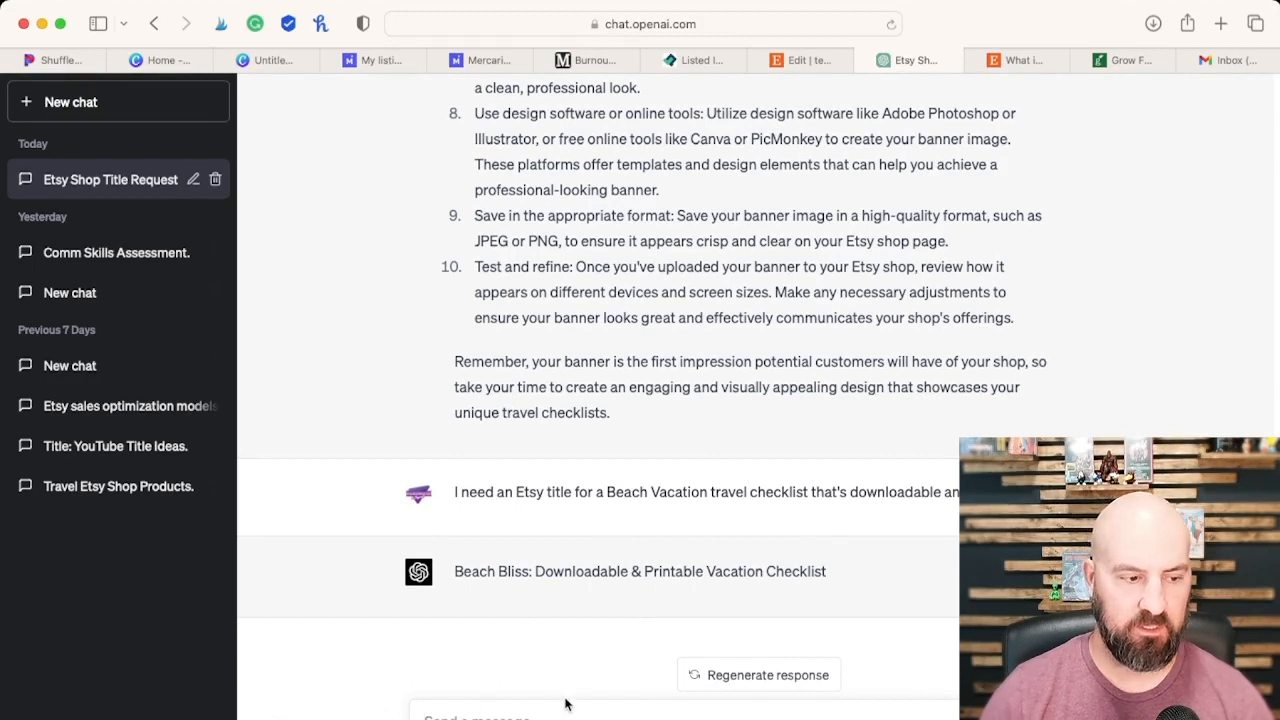
Step: Request an Etsy listing title for a beach vacation travel checklist that's optimized for seo and visits, and regenerate the answer
{"action": "type", "text": "I"}
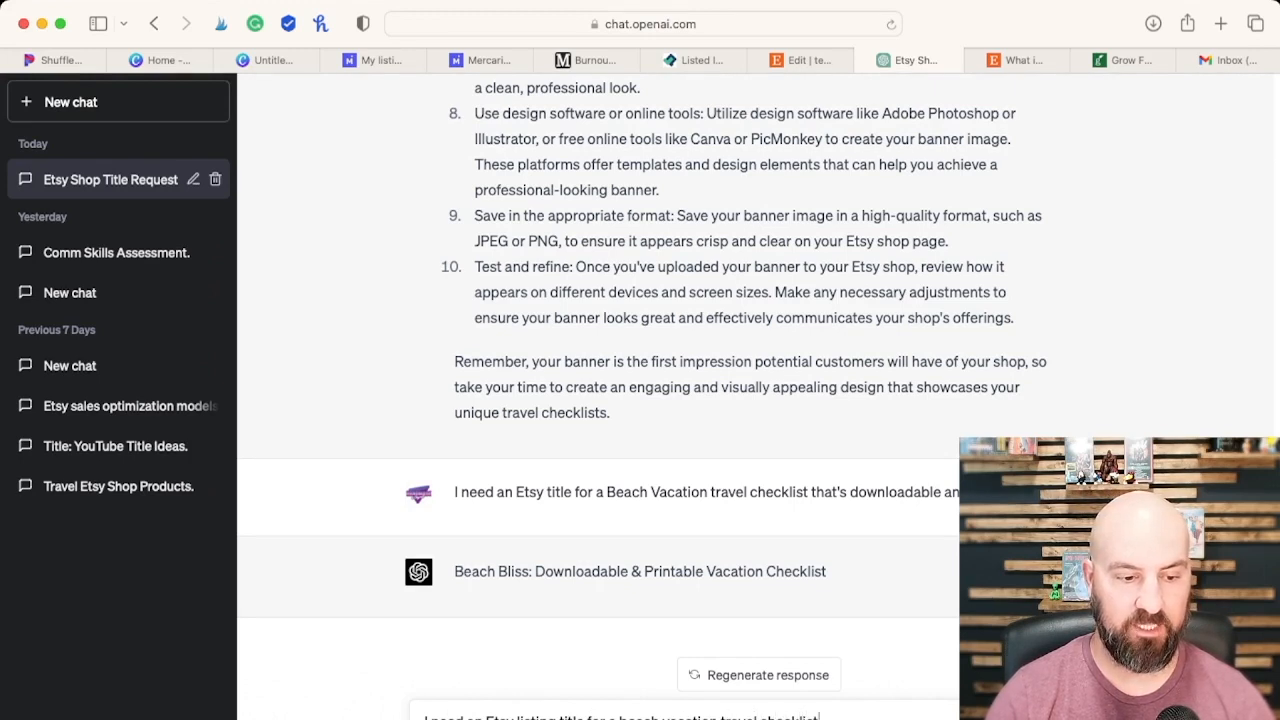
{"action": "type", "text": "that's optimized for"}
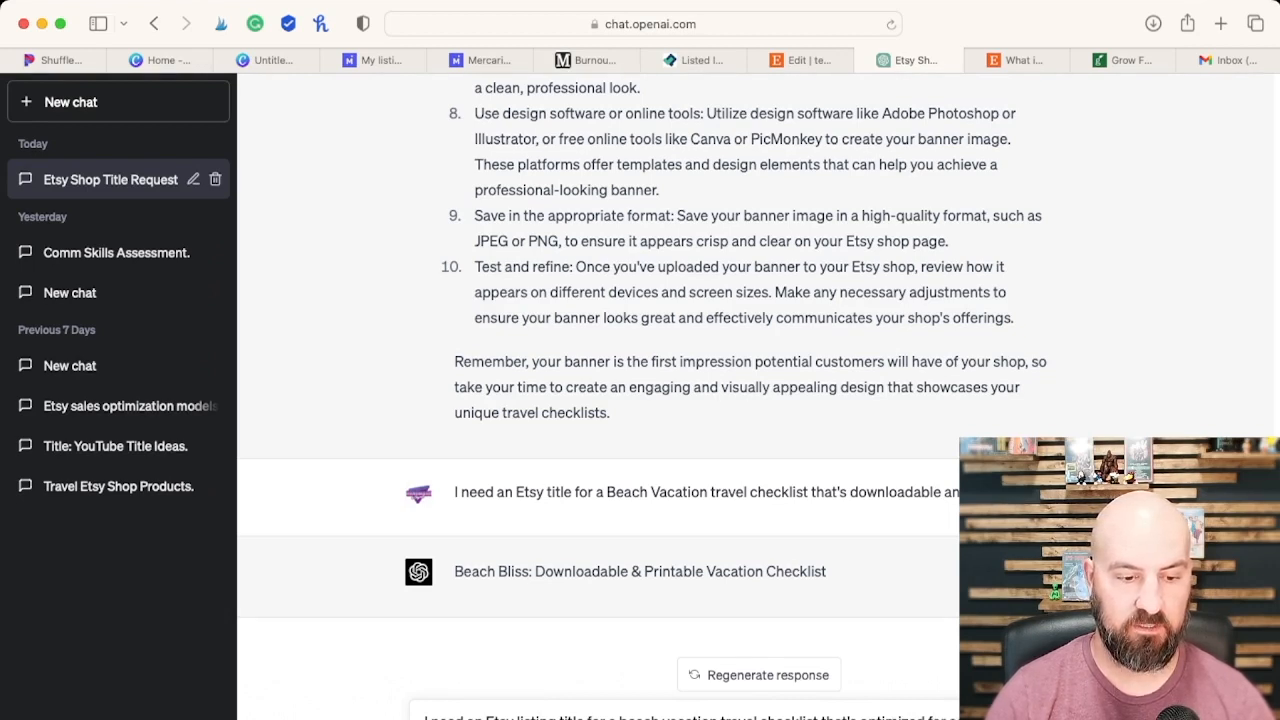
{"action": "key", "text": "Return"}
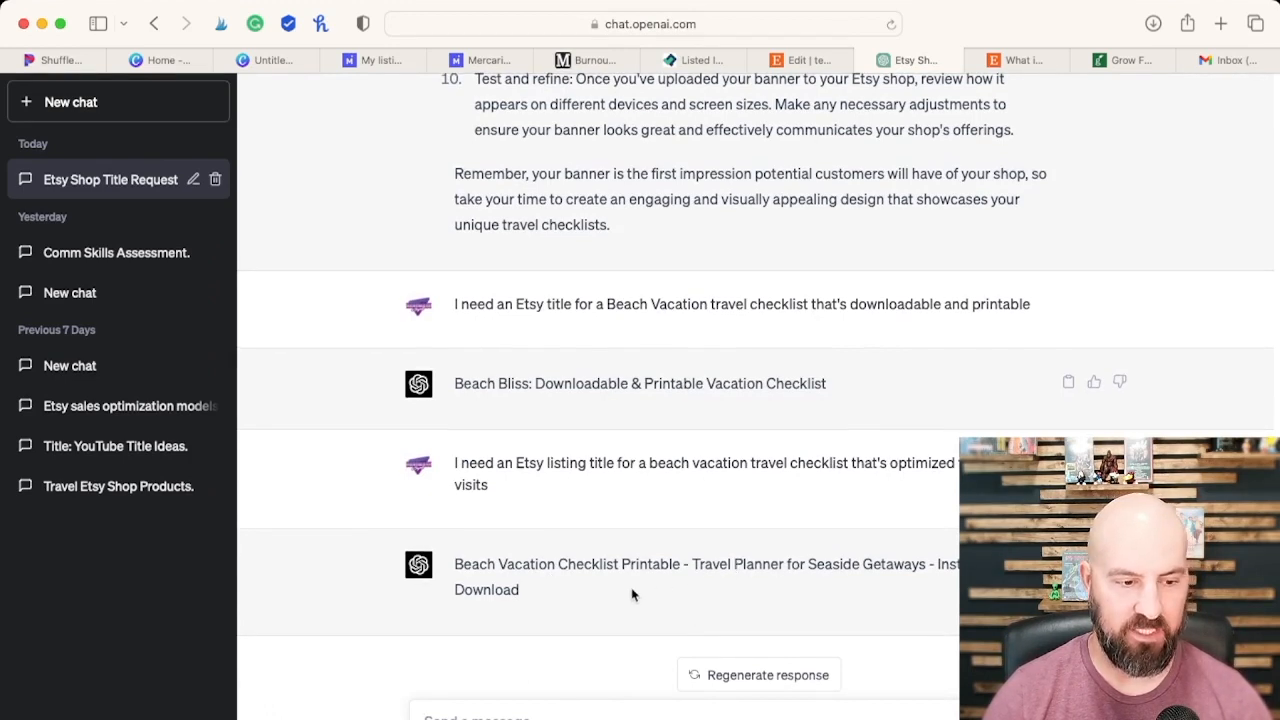
{"action": "scroll", "coordinate": [695, 645], "scroll_direction": "down", "scroll_amount": 1}
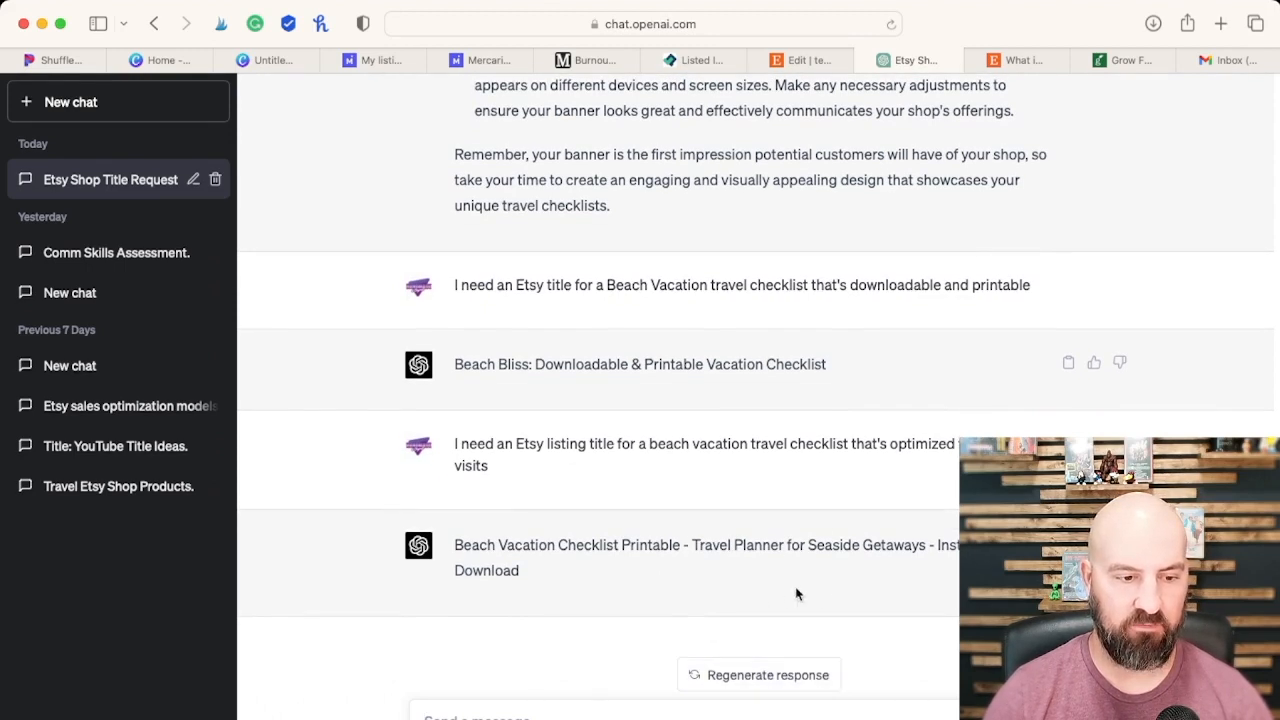
{"action": "left_click", "coordinate": [746, 670]}
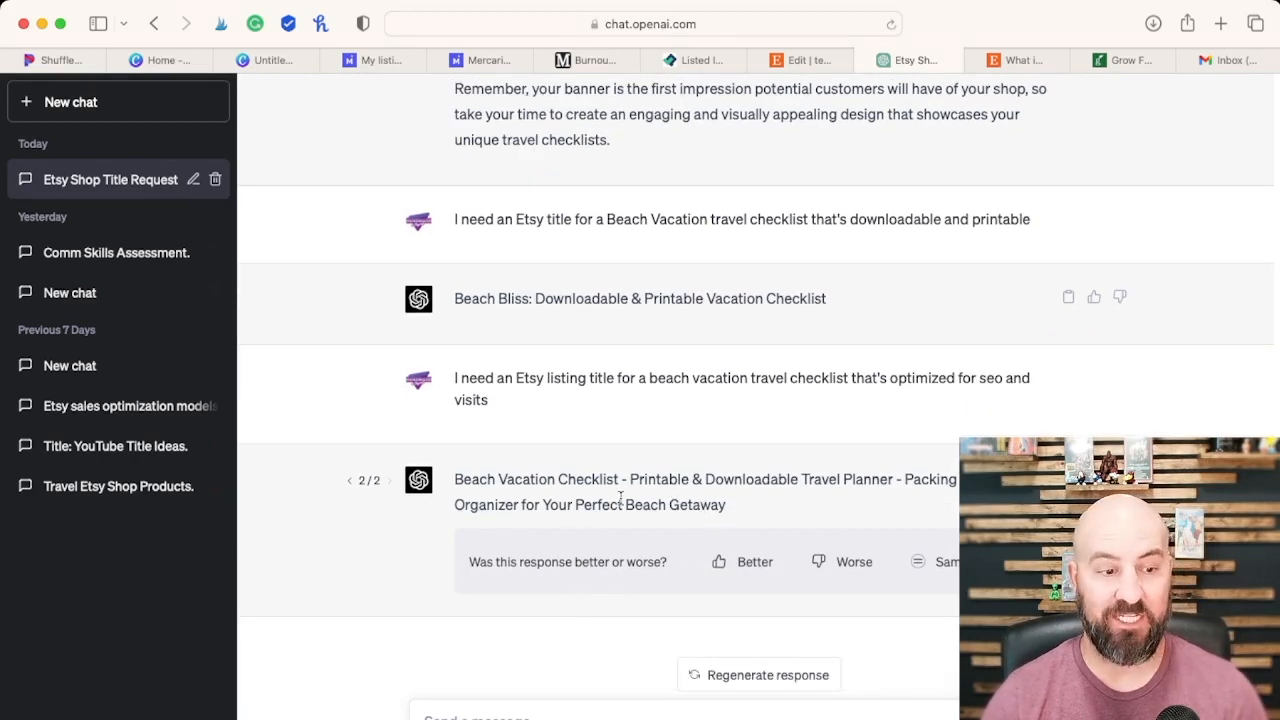
Step: Copy the regenerated "Beach Vacation Checklist" title from ChatGPT and replace the Etsy listing's "test listing" title with it
{"action": "left_click_drag", "start_coordinate": [734, 511], "coordinate": [455, 480]}
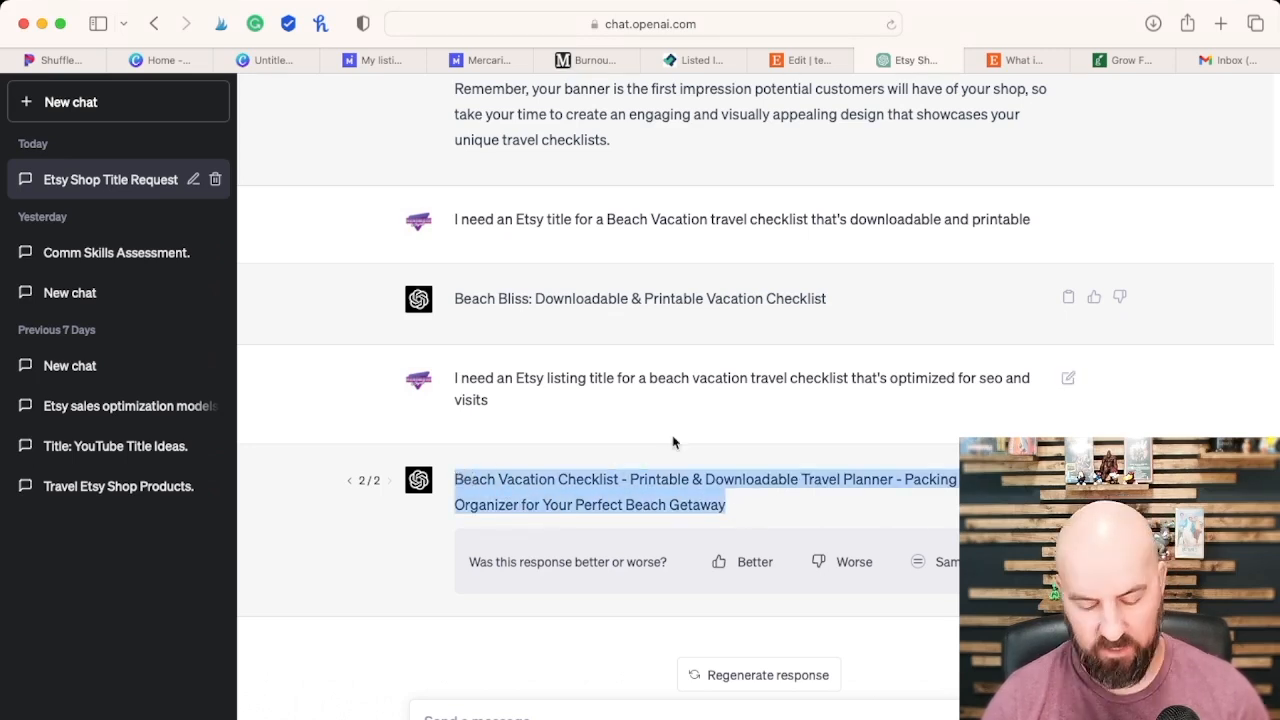
{"action": "left_click", "coordinate": [795, 60]}
{"action": "left_click_drag", "start_coordinate": [404, 405], "coordinate": [271, 420]}
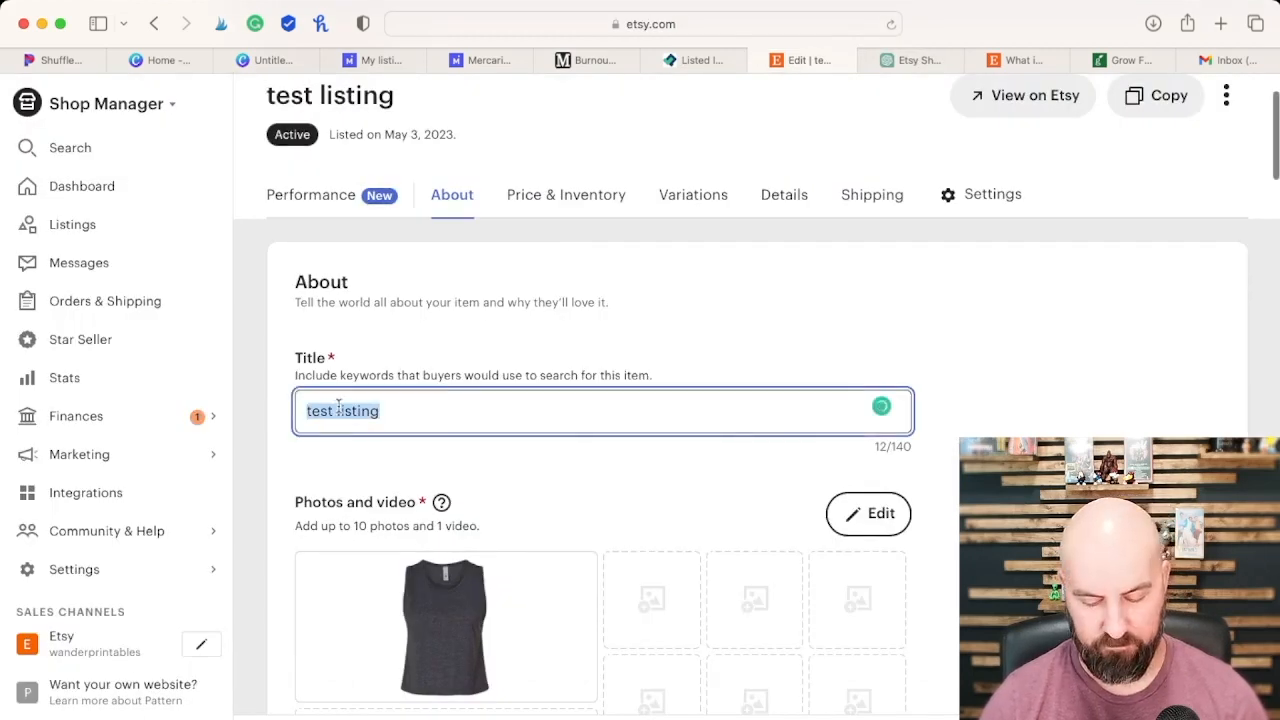
{"action": "type", "text": "Beach Vacation Checklist - Printable & Downloadable Travel Planner - Packing List Organizer for Your Perfect Beach Getaway"}
Step: Delete the listing's tank top photo and add the beach vacation packing checklist image as the primary photo
{"action": "scroll", "coordinate": [832, 341], "scroll_direction": "down", "scroll_amount": 2}
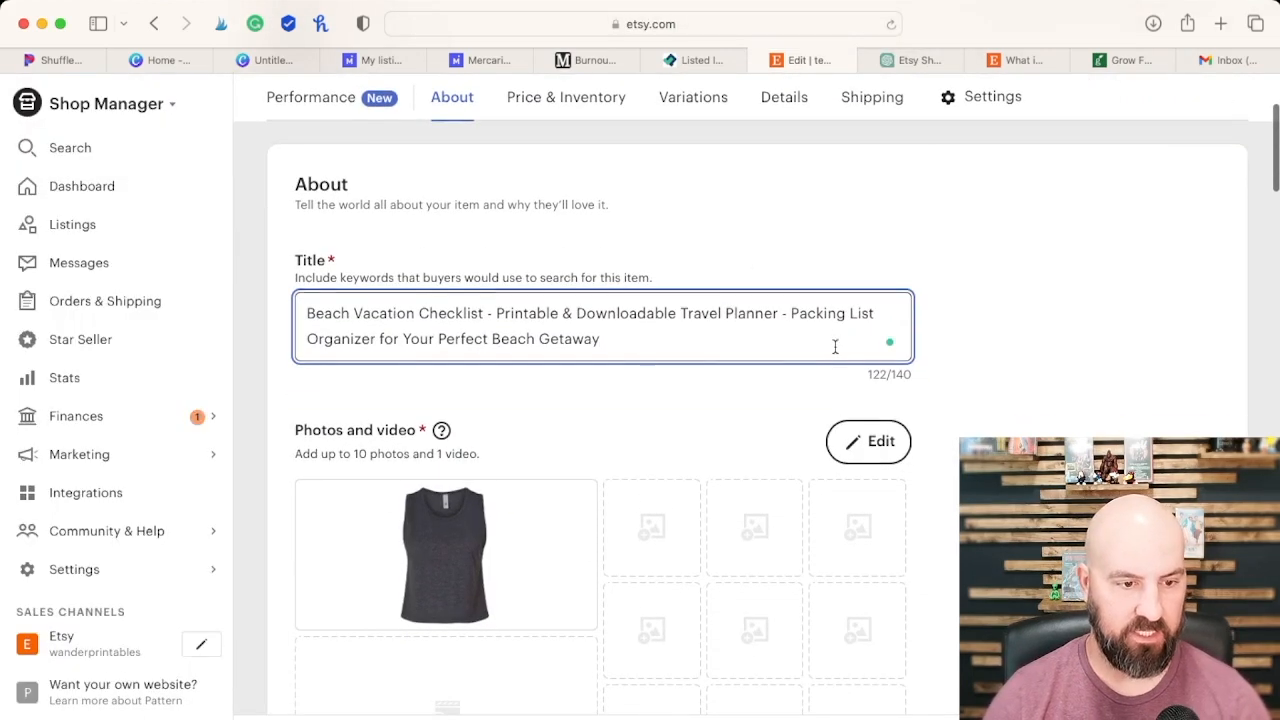
{"action": "scroll", "coordinate": [848, 355], "scroll_direction": "down", "scroll_amount": 2}
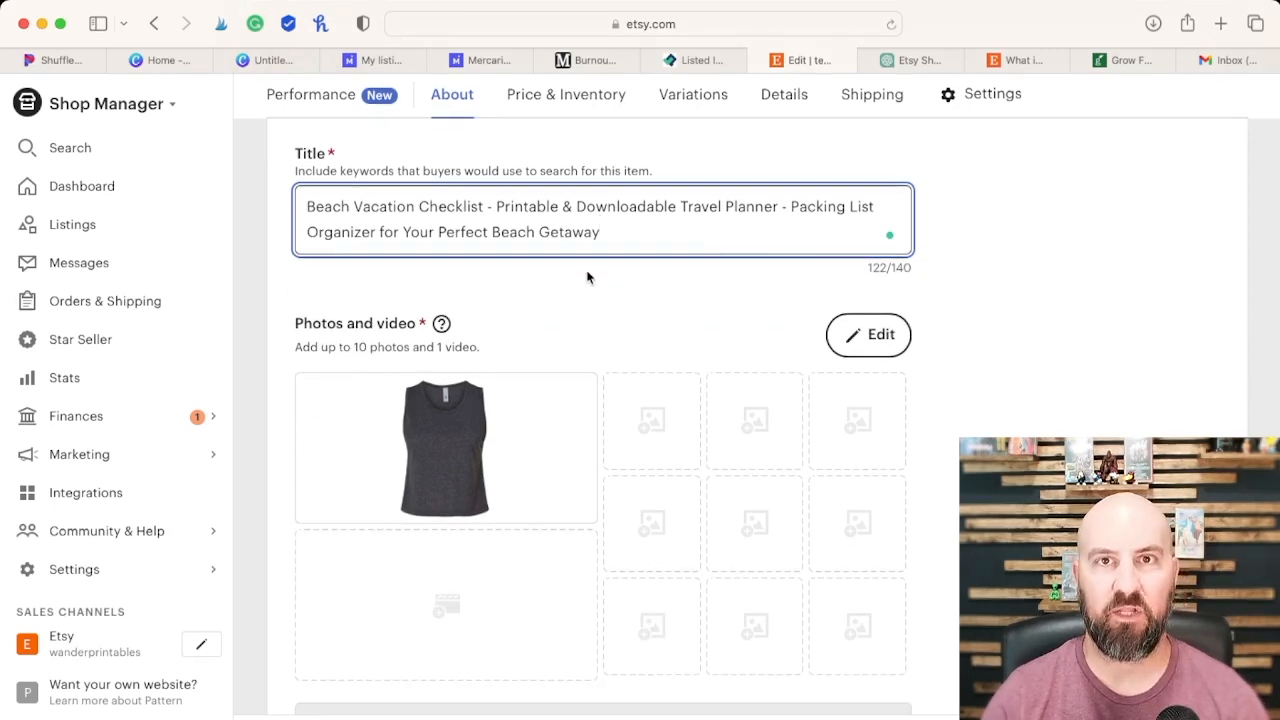
{"action": "scroll", "coordinate": [565, 390], "scroll_direction": "down", "scroll_amount": 1}
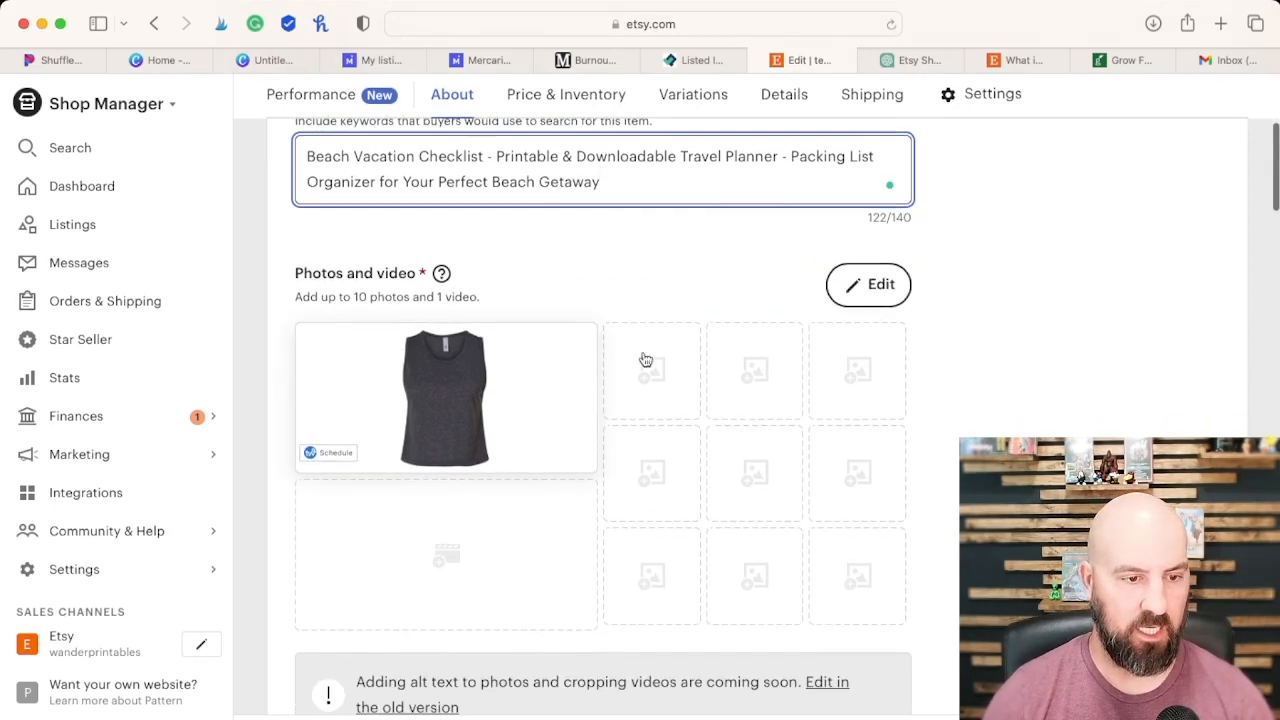
{"action": "left_click", "coordinate": [871, 295]}
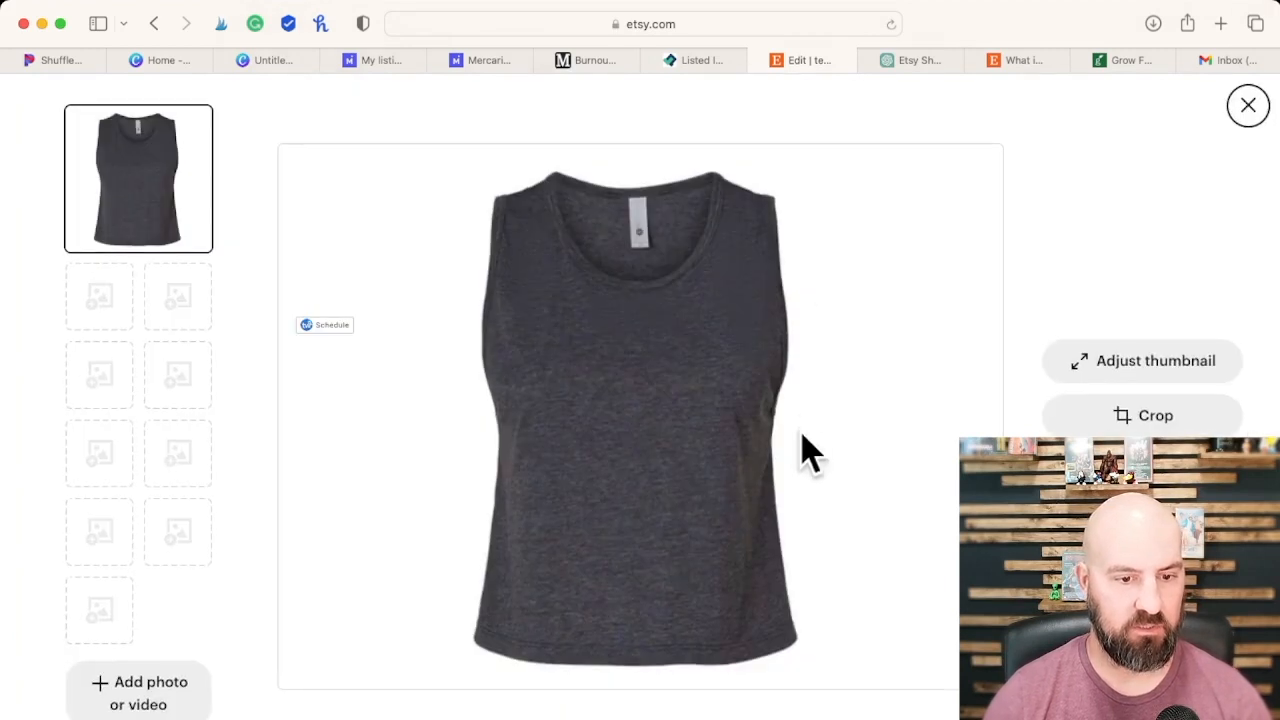
{"action": "left_click", "coordinate": [1142, 470]}
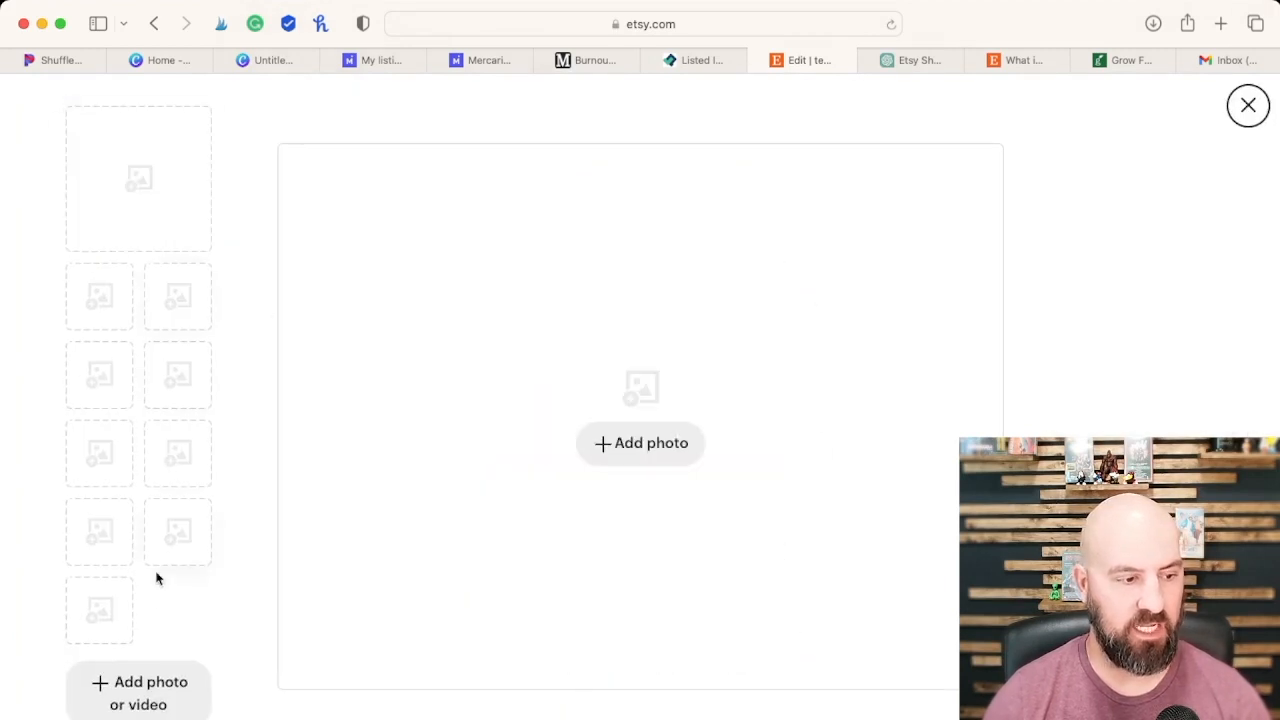
{"action": "left_click", "coordinate": [155, 682]}
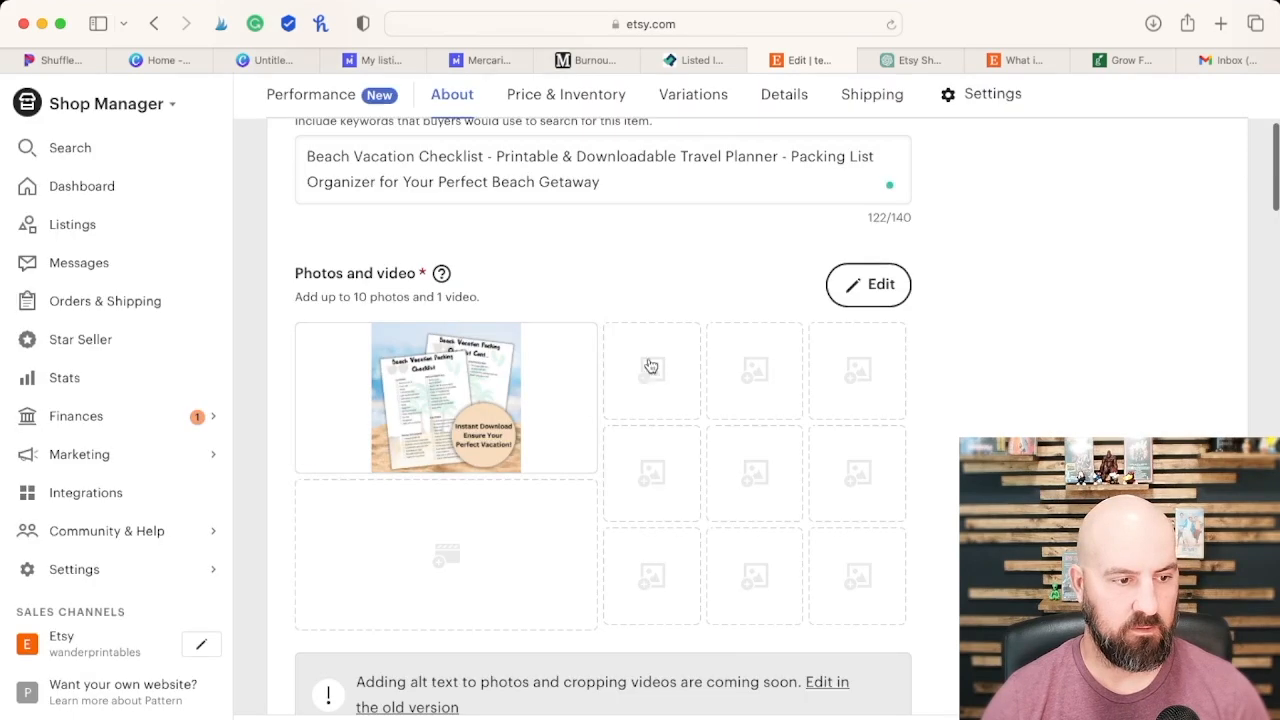
{"action": "scroll", "coordinate": [640, 376], "scroll_direction": "down", "scroll_amount": 1}
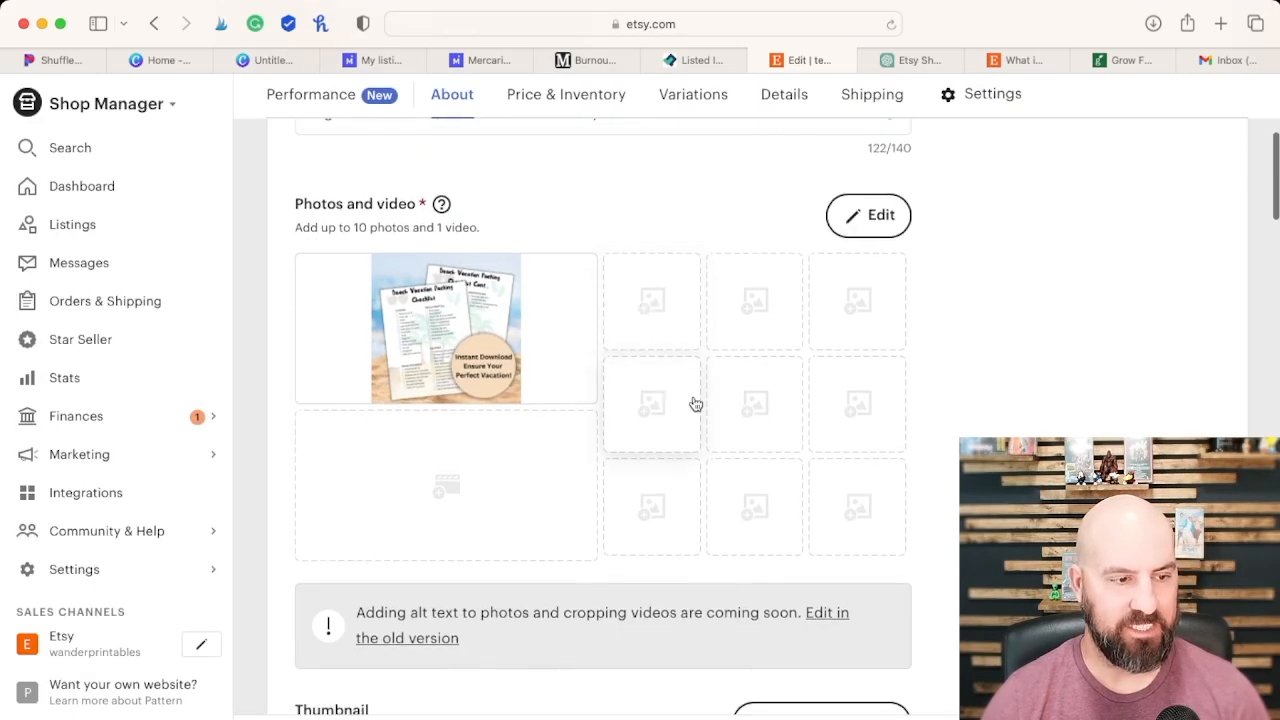
Step: Return to ChatGPT and request a product description for the "Beach Vacation Checklist - Printable & Downloadable Travel Planner" title, pasting in the full title
{"action": "scroll", "coordinate": [696, 404], "scroll_direction": "down", "scroll_amount": 2}
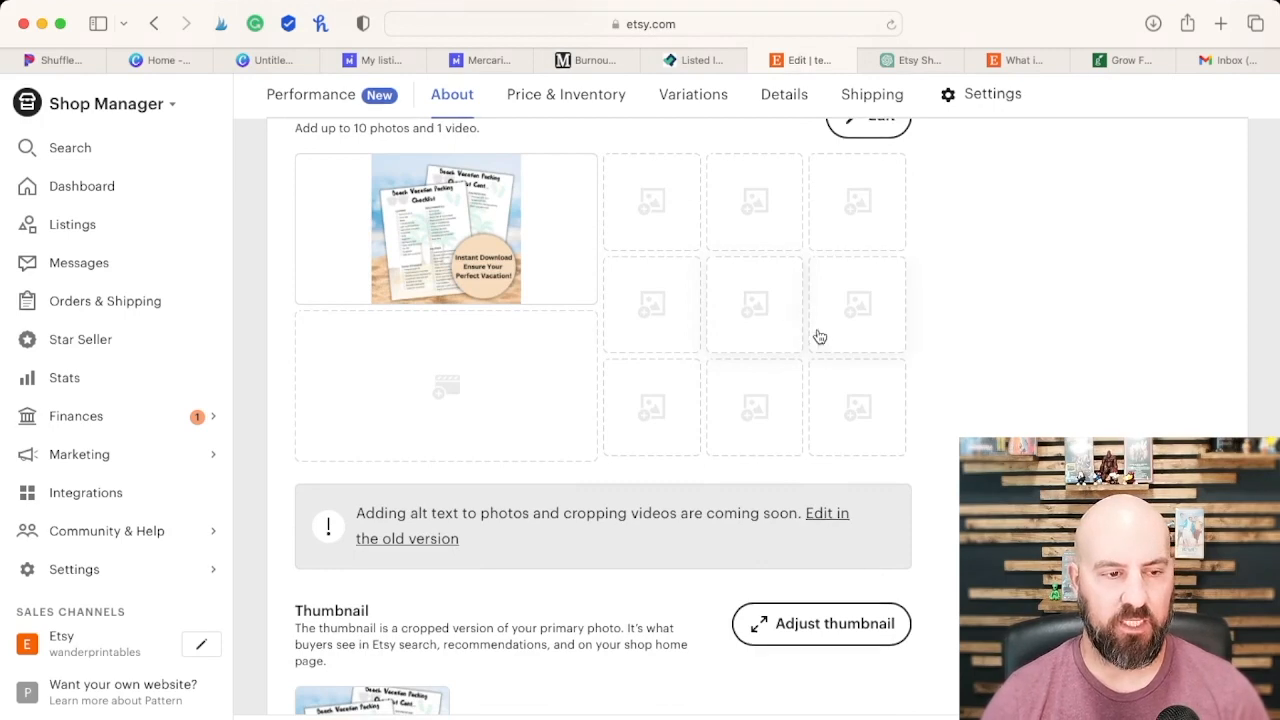
{"action": "scroll", "coordinate": [816, 331], "scroll_direction": "down", "scroll_amount": 4}
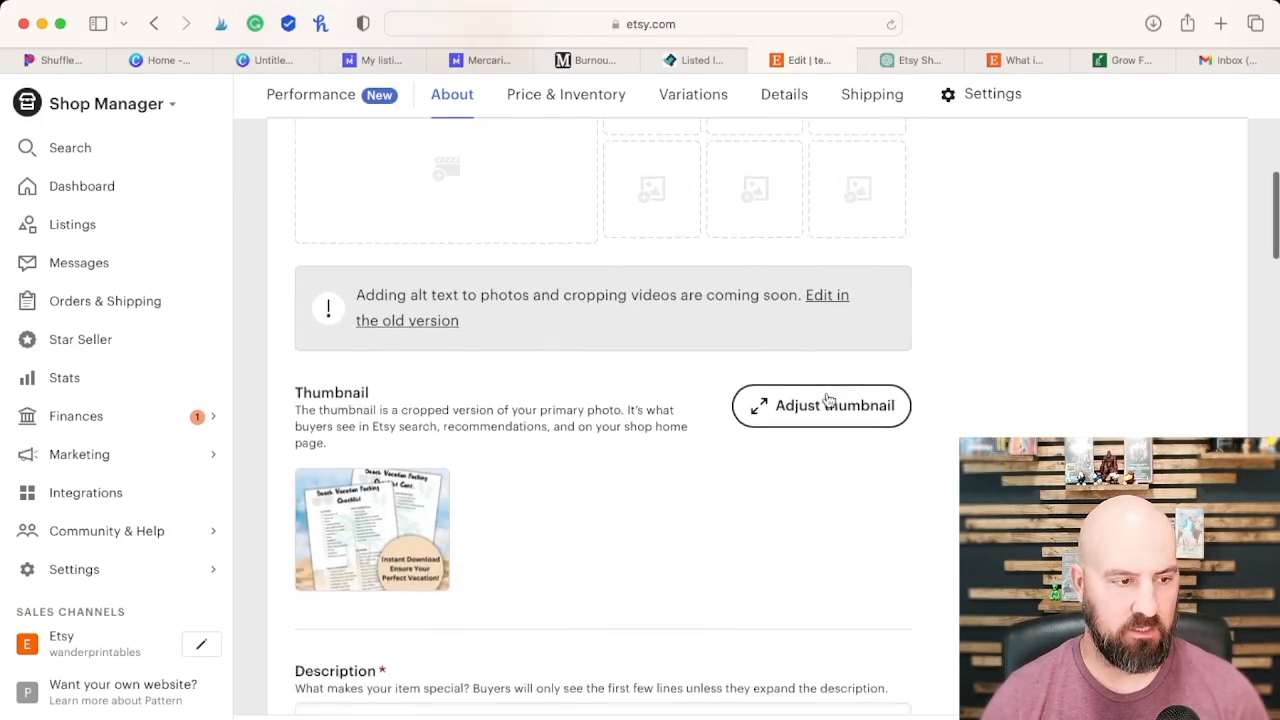
{"action": "scroll", "coordinate": [428, 494], "scroll_direction": "down", "scroll_amount": 1}
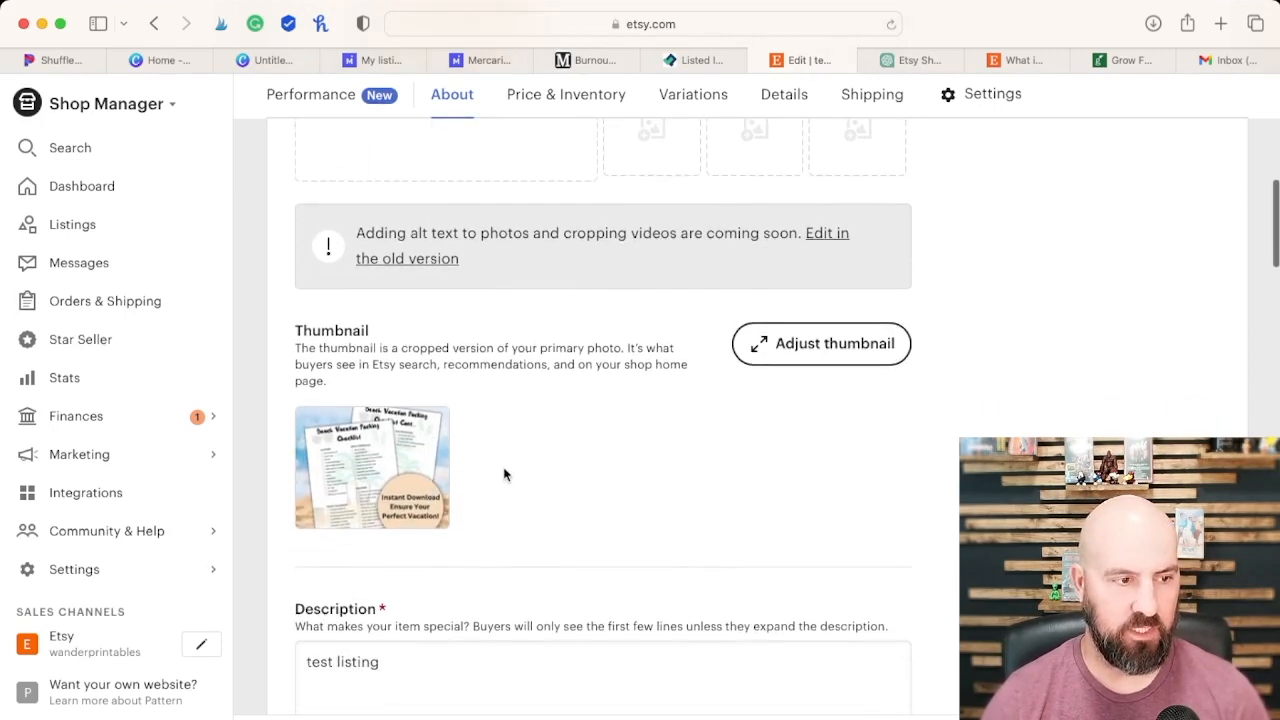
{"action": "scroll", "coordinate": [503, 477], "scroll_direction": "up", "scroll_amount": 8}
{"action": "scroll", "coordinate": [506, 477], "scroll_direction": "down", "scroll_amount": 10}
{"action": "scroll", "coordinate": [506, 476], "scroll_direction": "down", "scroll_amount": 3}
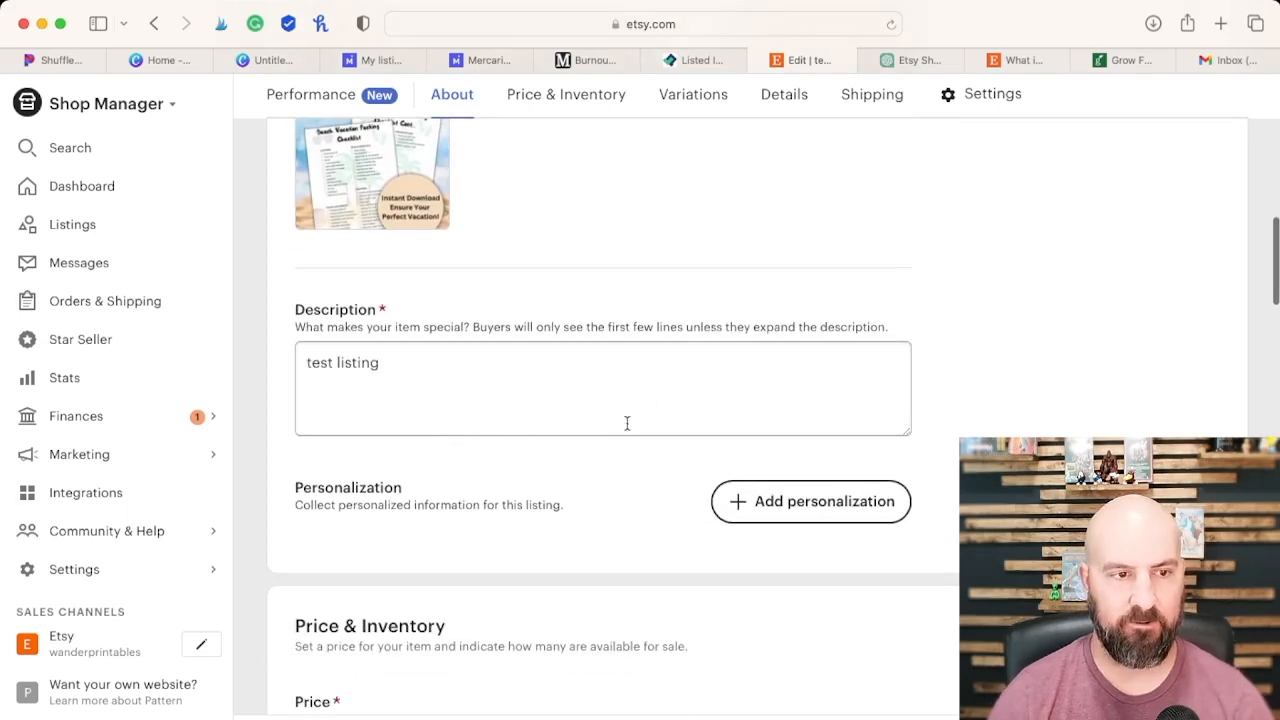
{"action": "left_click", "coordinate": [908, 61]}
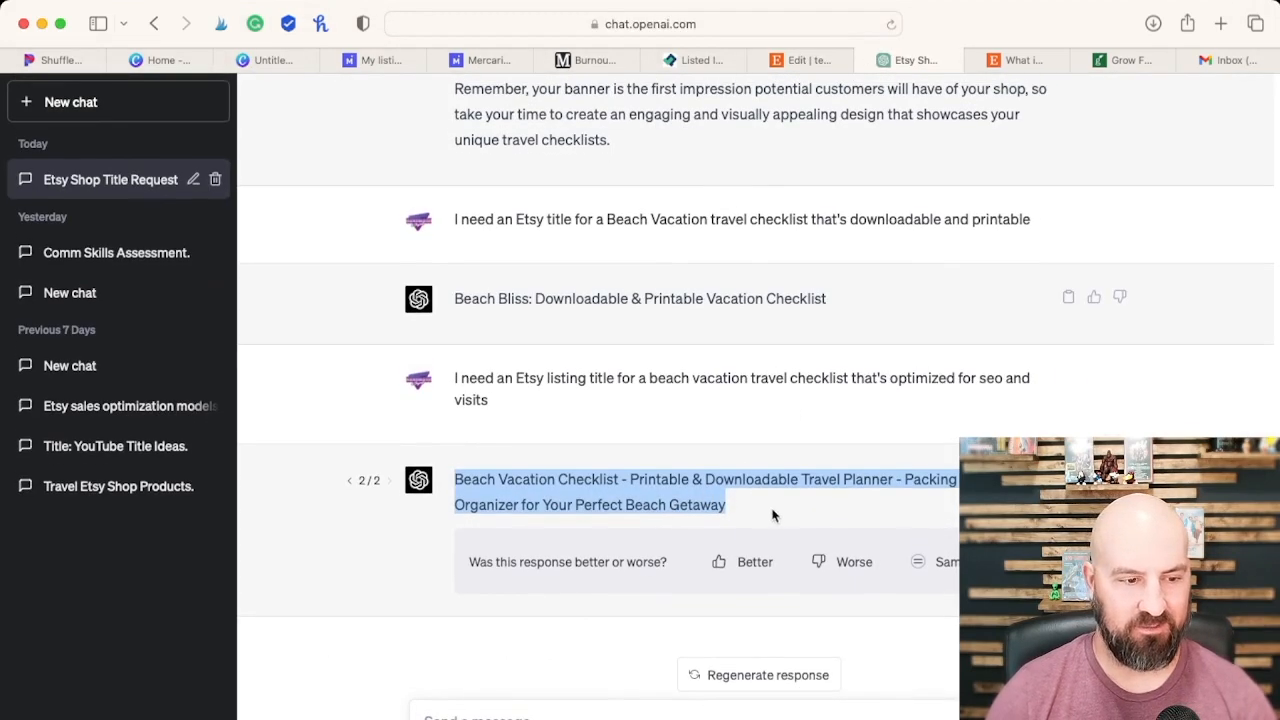
{"action": "left_click", "coordinate": [768, 517]}
{"action": "left_click_drag", "start_coordinate": [726, 506], "coordinate": [453, 480]}
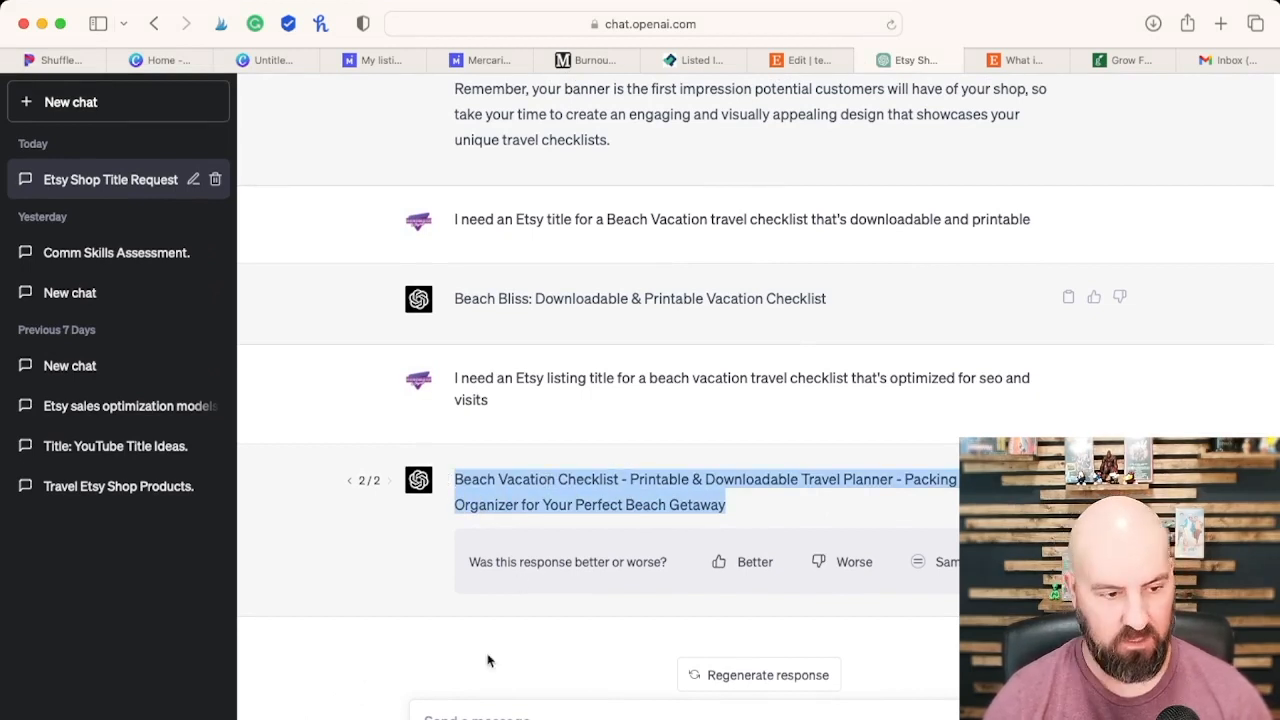
{"action": "left_click", "coordinate": [498, 716]}
{"action": "type", "text": "I need a product description for the following product title"}
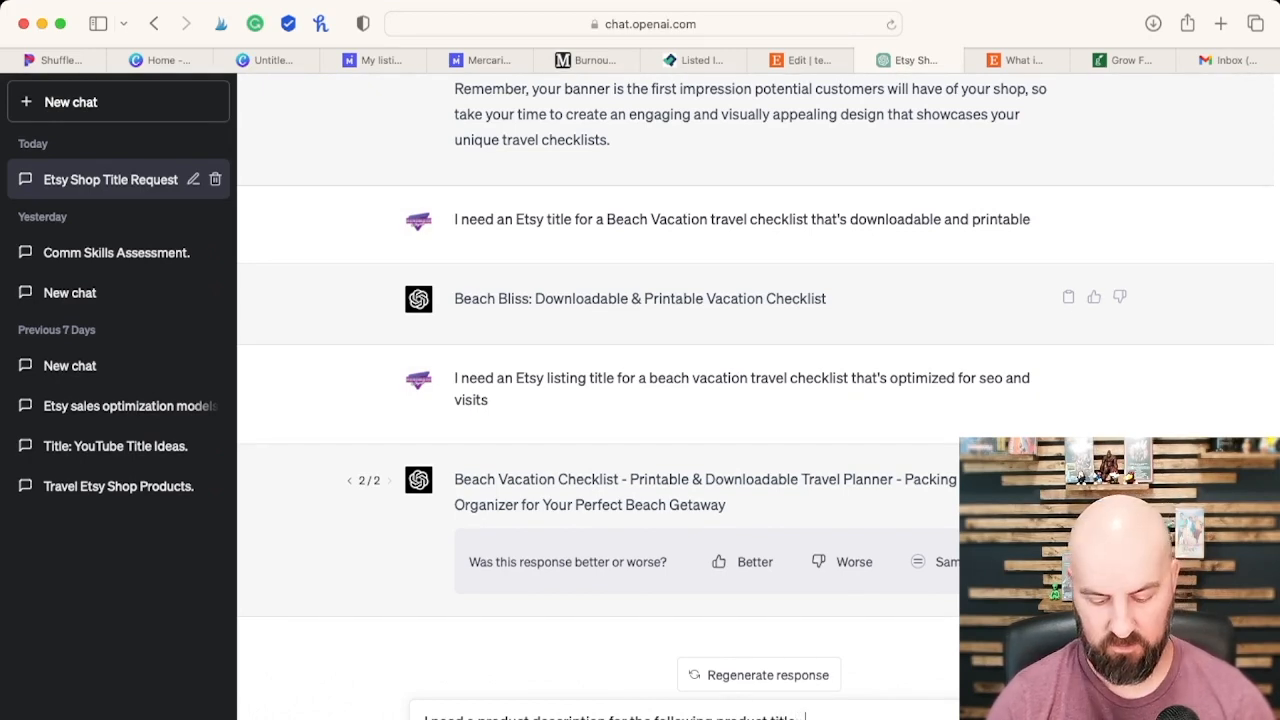
{"action": "type", "text": "Beach Vacation Checklist - Printable & Downloadable Travel Planner - Packing List Organizer for Your Perfect Beach Getaway"}
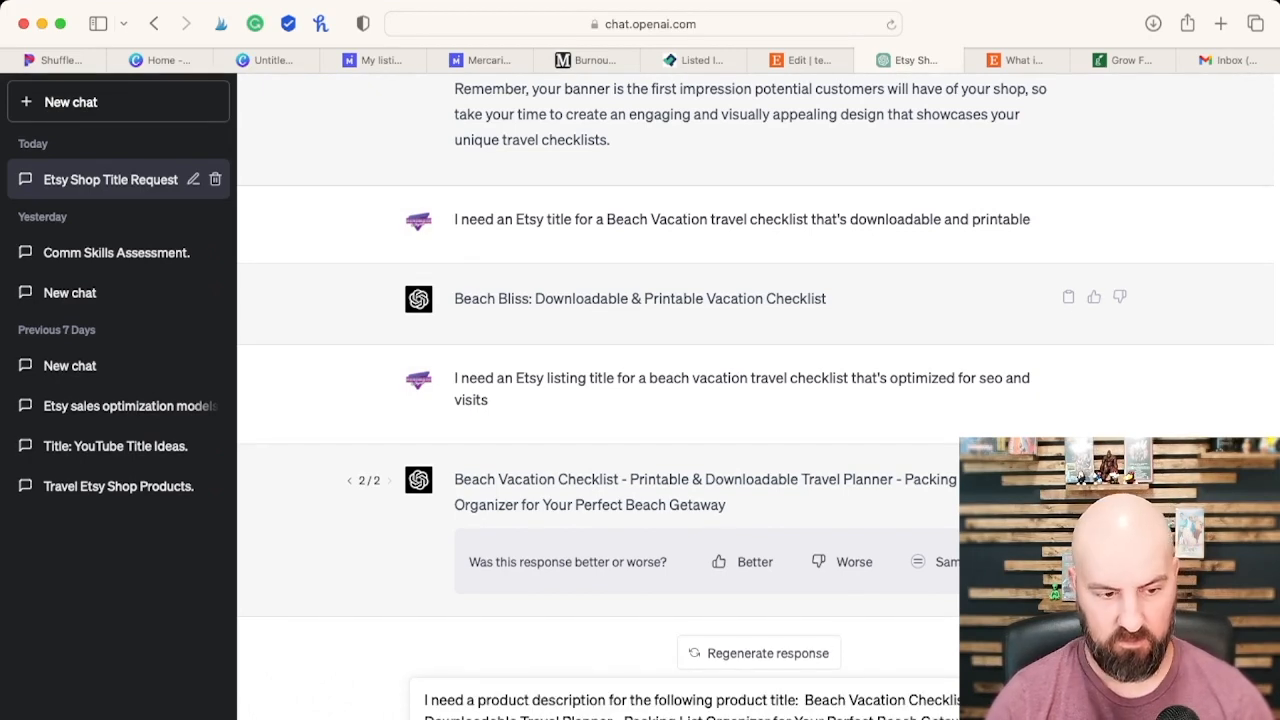
{"action": "key", "text": "Return"}
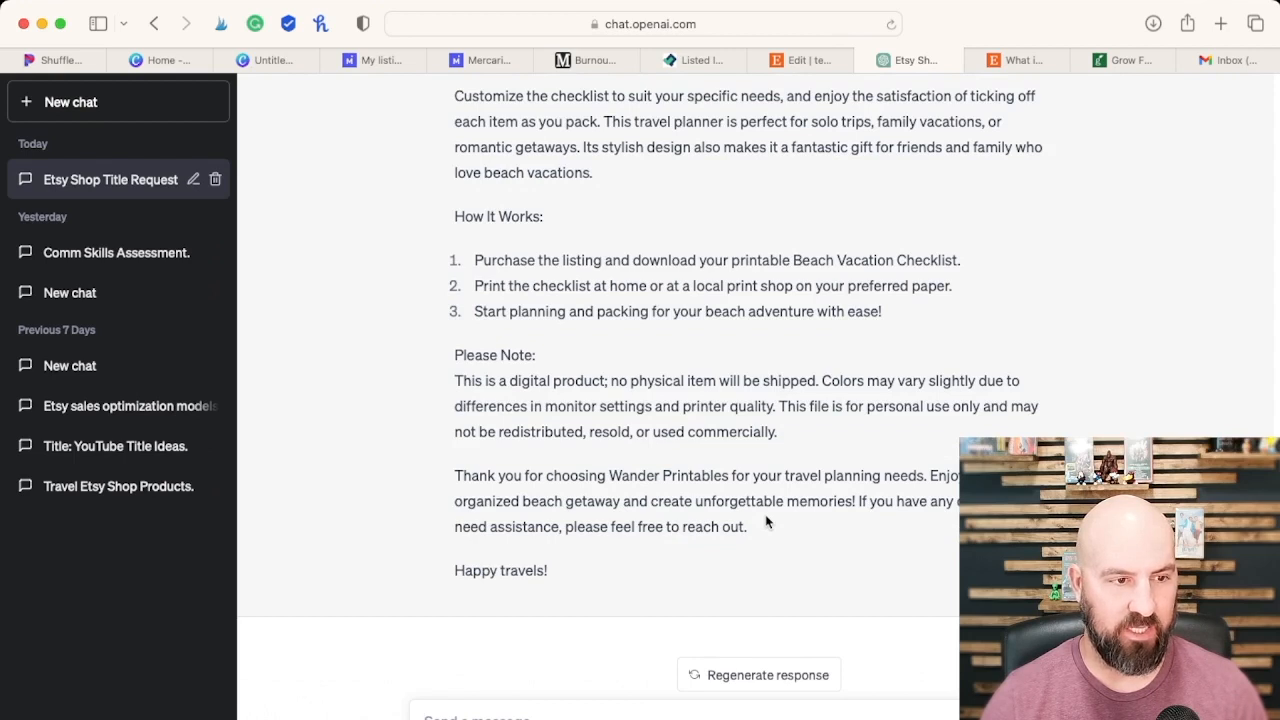
Step: Copy the generated product description from ChatGPT and replace the Etsy listing's "test listing" description with it
{"action": "scroll", "coordinate": [767, 521], "scroll_direction": "up", "scroll_amount": 1}
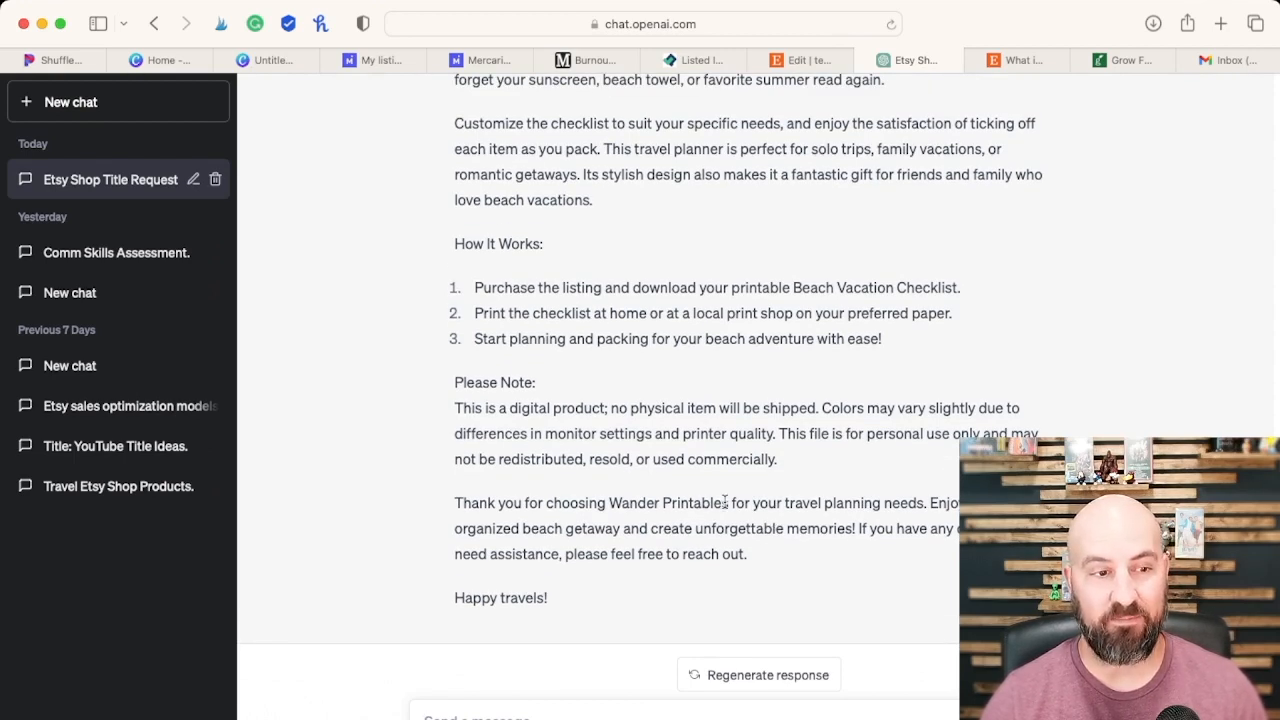
{"action": "scroll", "coordinate": [724, 500], "scroll_direction": "up", "scroll_amount": 2}
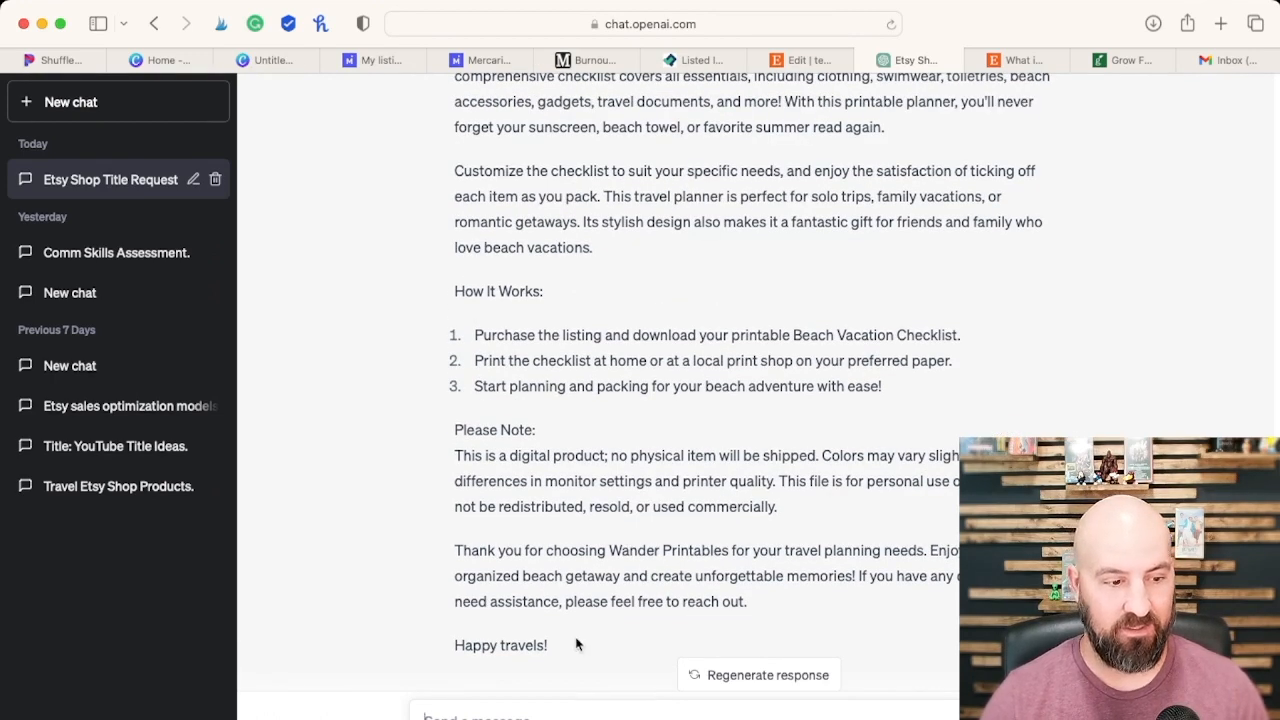
{"action": "scroll", "coordinate": [600, 630], "scroll_direction": "up", "scroll_amount": 10}
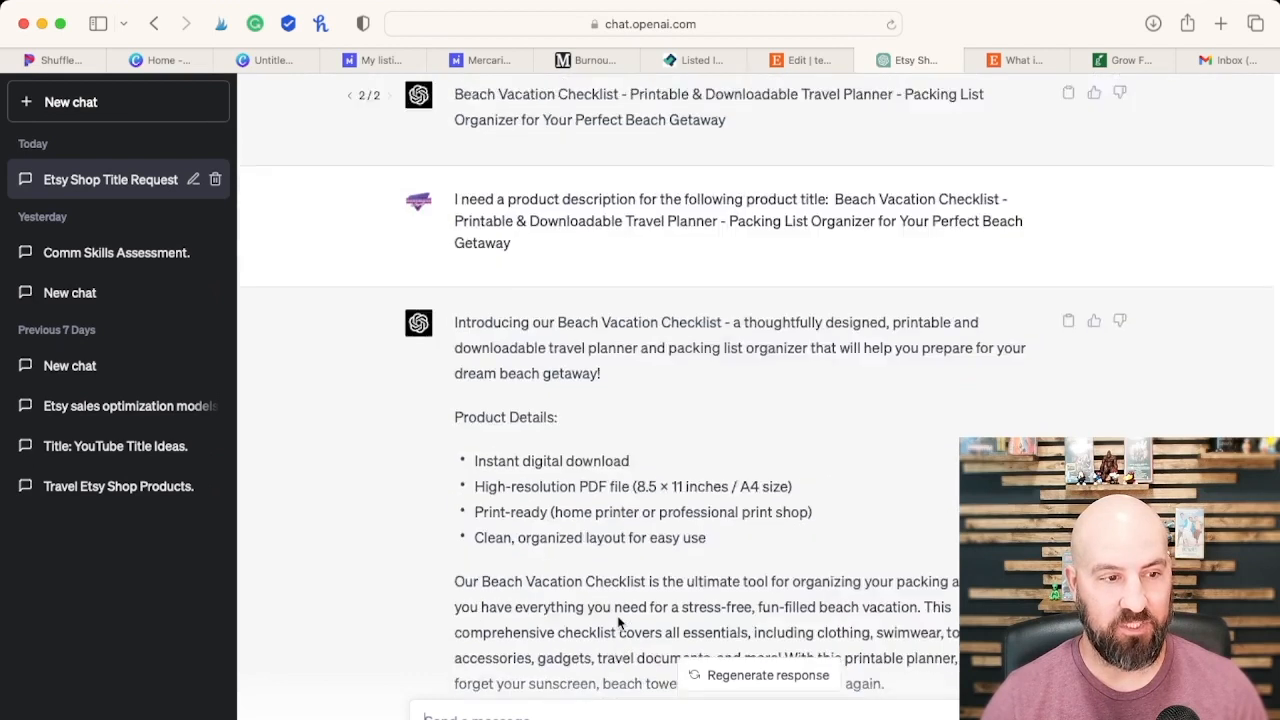
{"action": "left_click", "coordinate": [1068, 404]}
{"action": "scroll", "coordinate": [900, 250], "scroll_direction": "down", "scroll_amount": 2}
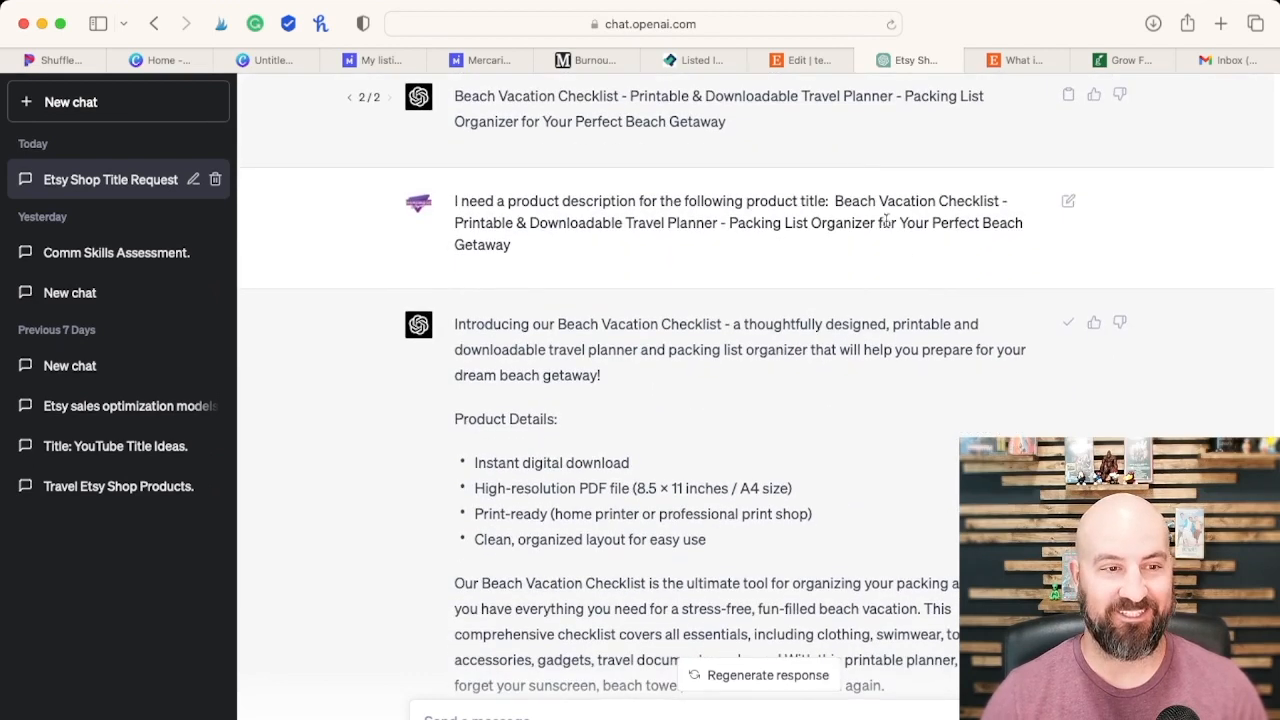
{"action": "left_click", "coordinate": [805, 60]}
{"action": "left_click", "coordinate": [530, 394]}
{"action": "key", "text": "super+a"}
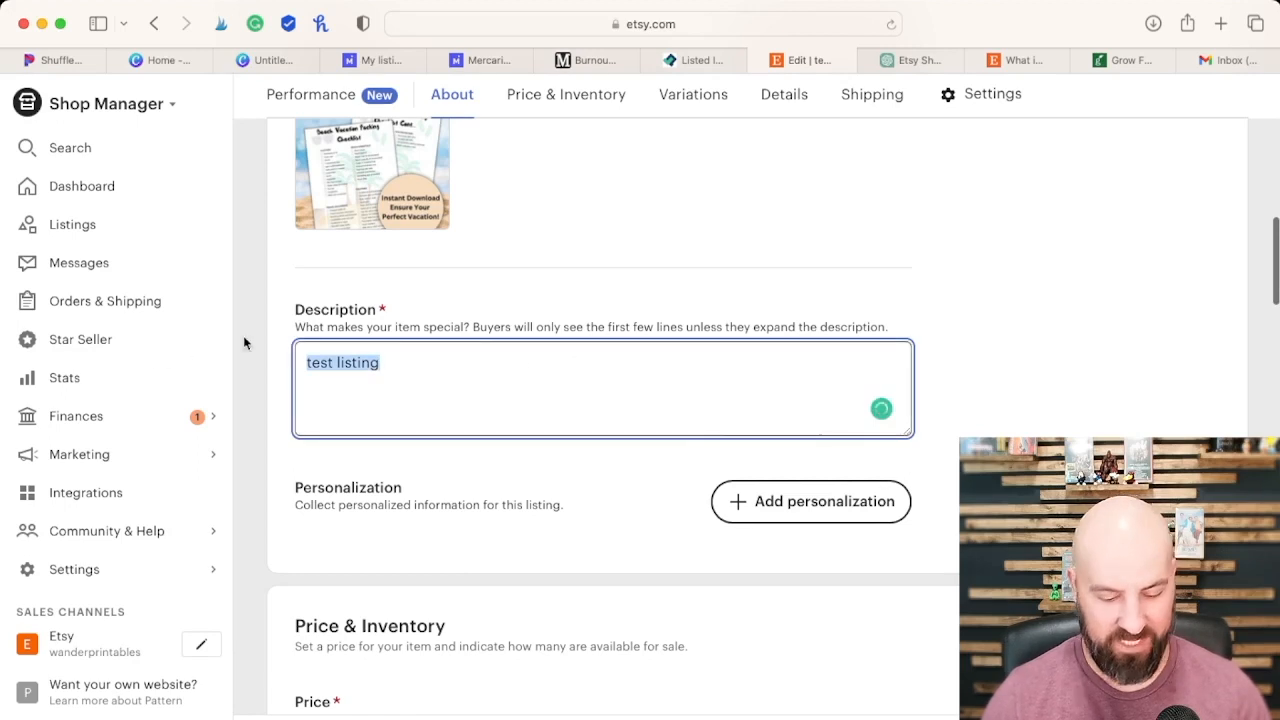
{"action": "key", "text": "super+v"}
Step: Set the Etsy listing's quantity to 25 in the price and inventory details
{"action": "scroll", "coordinate": [970, 351], "scroll_direction": "down", "scroll_amount": 6}
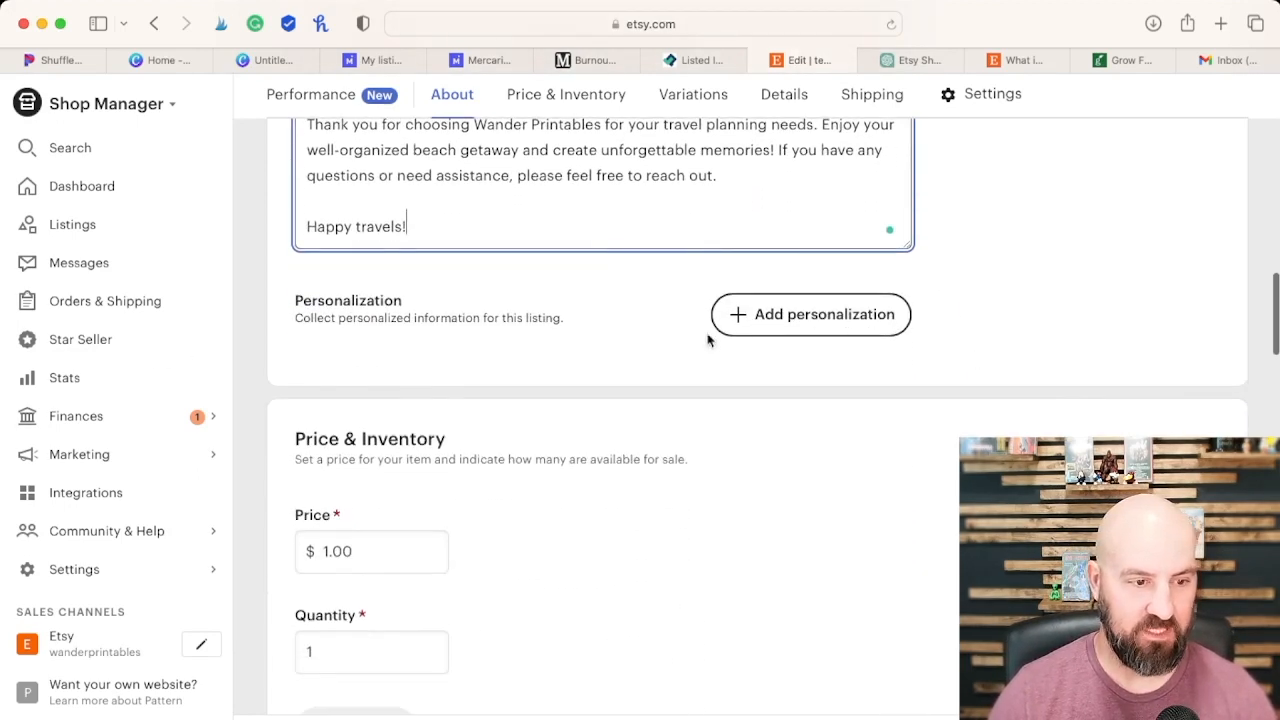
{"action": "scroll", "coordinate": [700, 360], "scroll_direction": "down", "scroll_amount": 2}
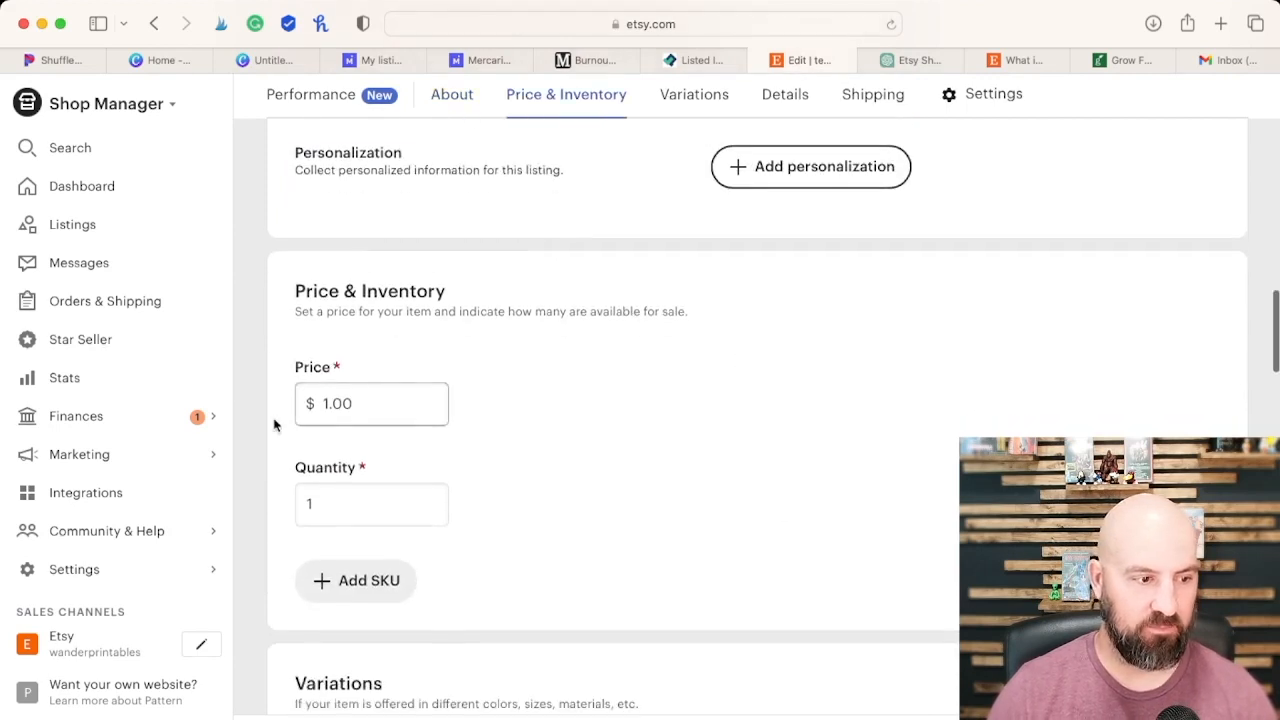
{"action": "scroll", "coordinate": [620, 470], "scroll_direction": "down", "scroll_amount": 1}
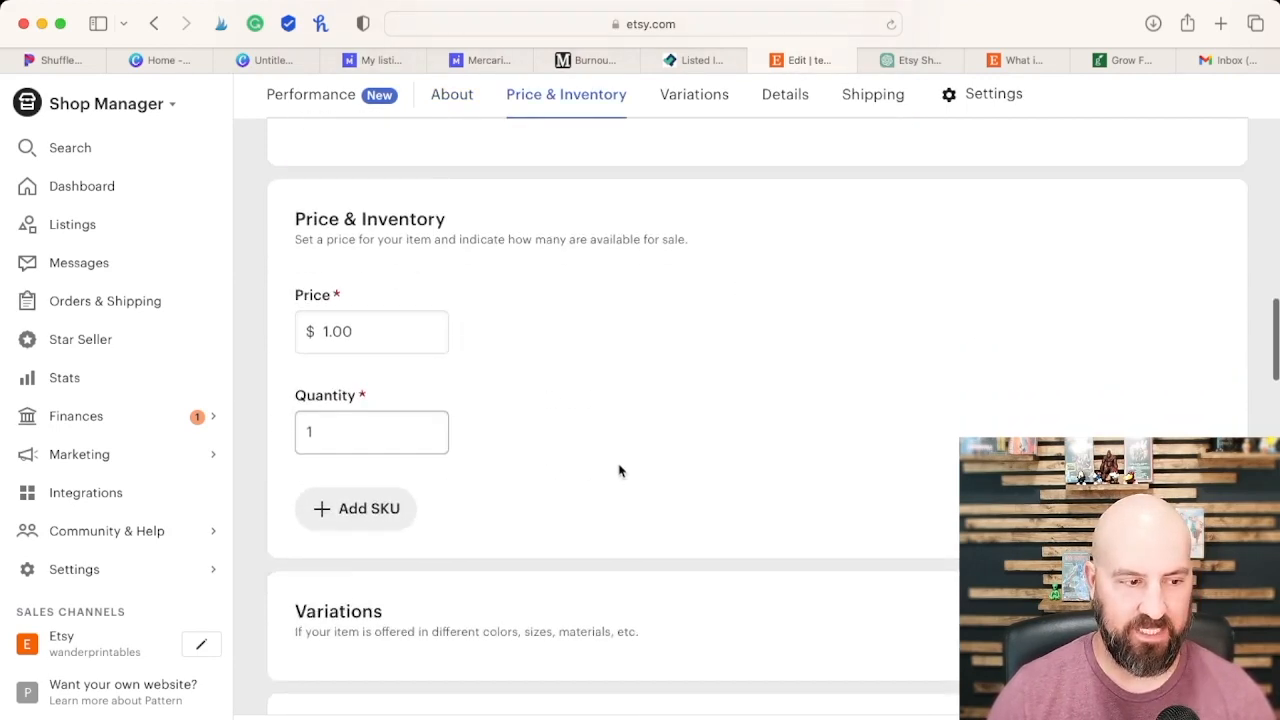
{"action": "scroll", "coordinate": [600, 460], "scroll_direction": "down", "scroll_amount": 1}
{"action": "left_click", "coordinate": [333, 390]}
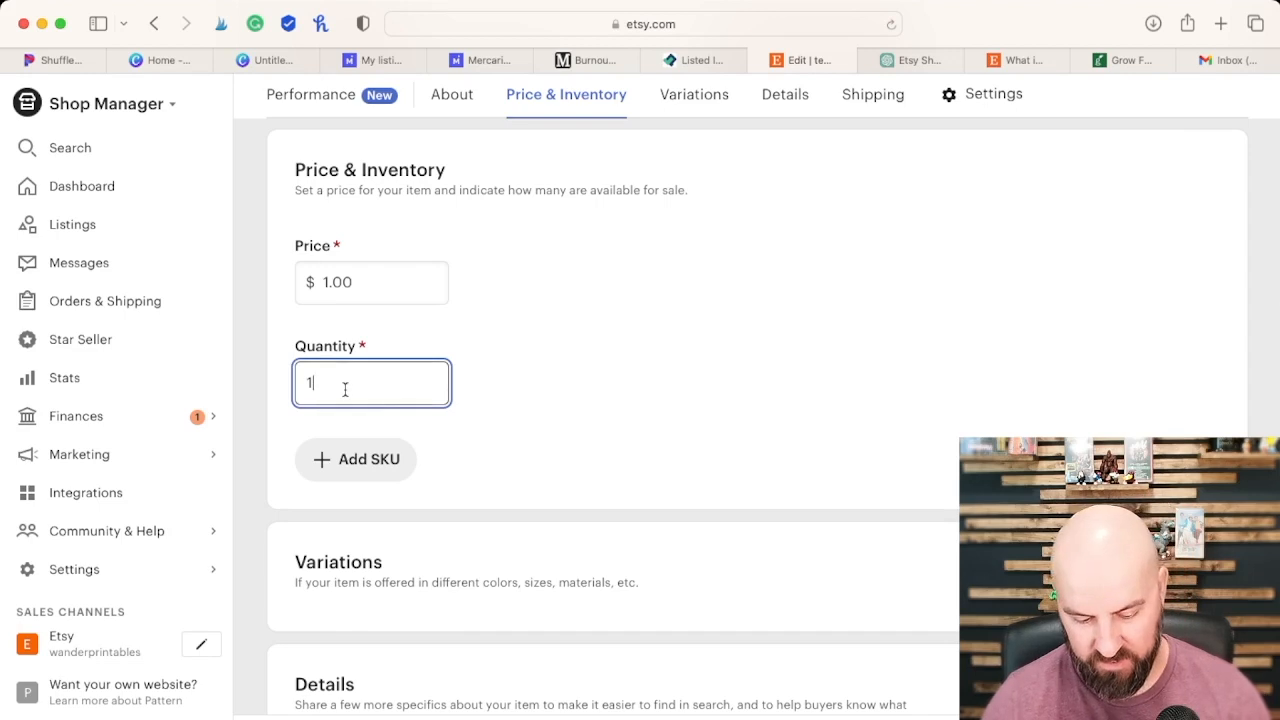
{"action": "key", "text": "BackSpace"}
{"action": "type", "text": "25"}
{"action": "left_click", "coordinate": [620, 384]}
{"action": "scroll", "coordinate": [677, 406], "scroll_direction": "up", "scroll_amount": 1}
{"action": "scroll", "coordinate": [681, 412], "scroll_direction": "down", "scroll_amount": 1}
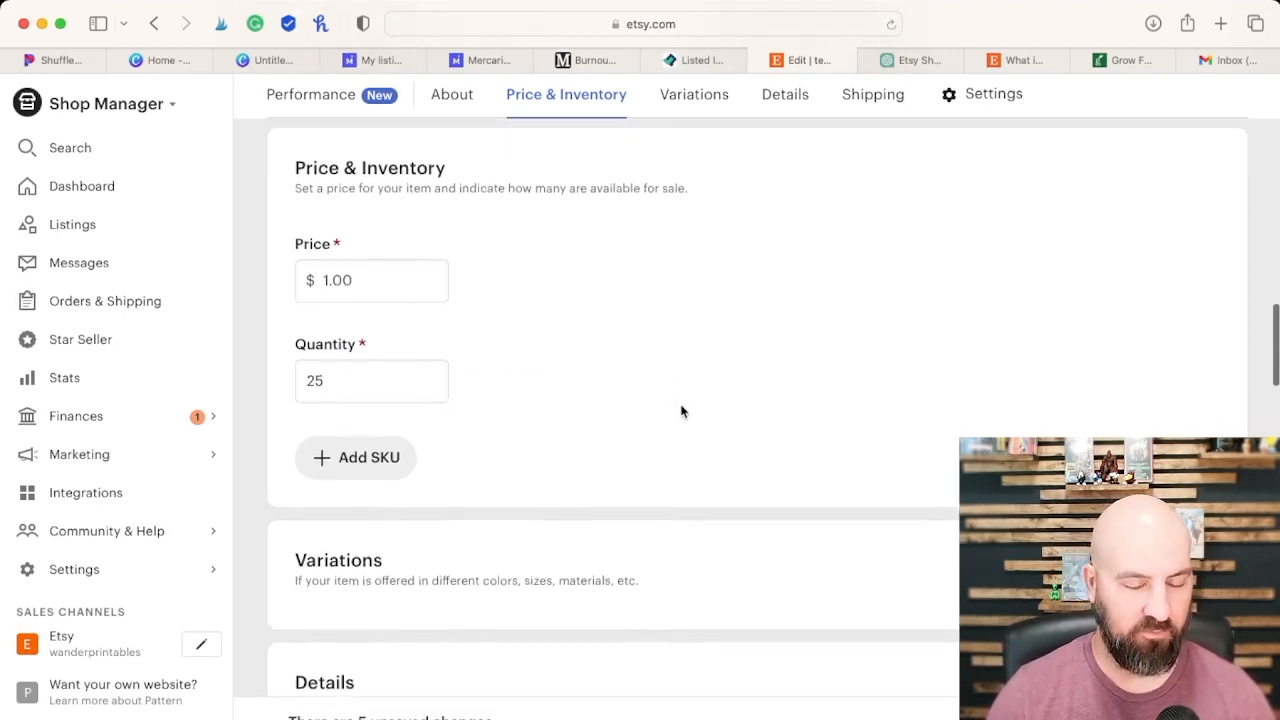
Step: Change the listing's core details from a physical item to Digital files, and apply the switch to a digital listing
{"action": "scroll", "coordinate": [682, 410], "scroll_direction": "down", "scroll_amount": 5}
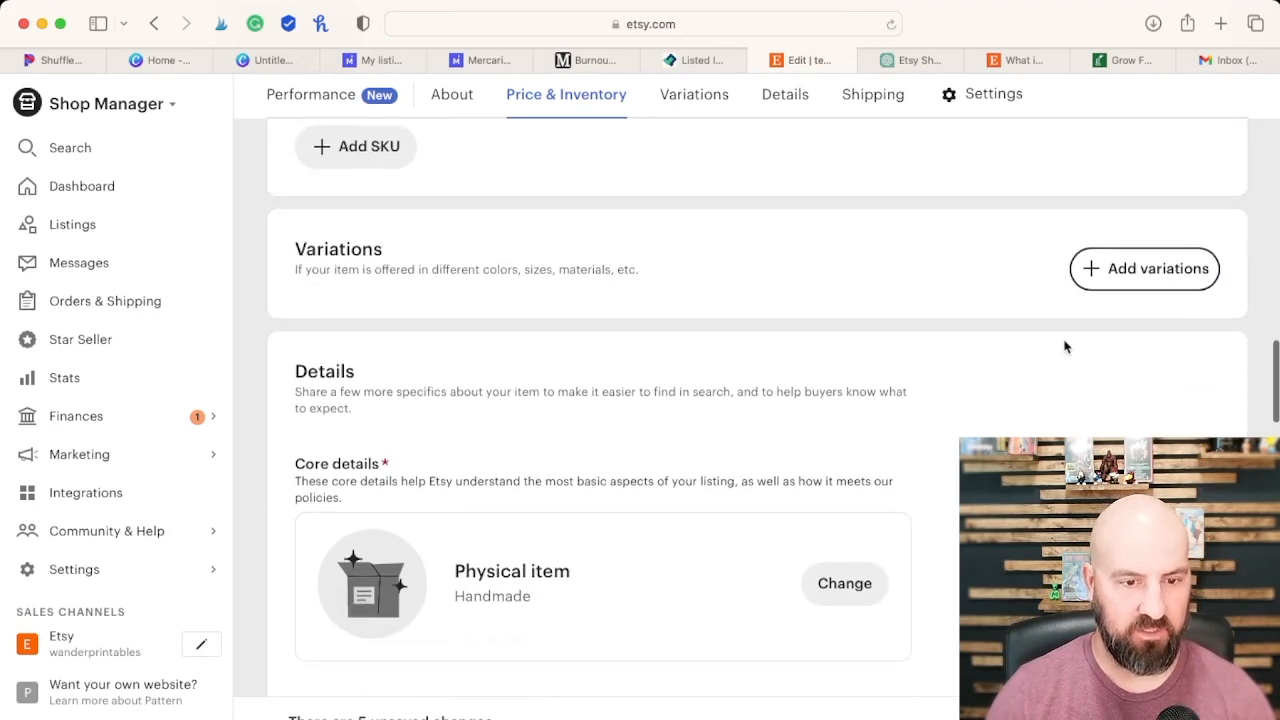
{"action": "scroll", "coordinate": [1071, 277], "scroll_direction": "down", "scroll_amount": 3}
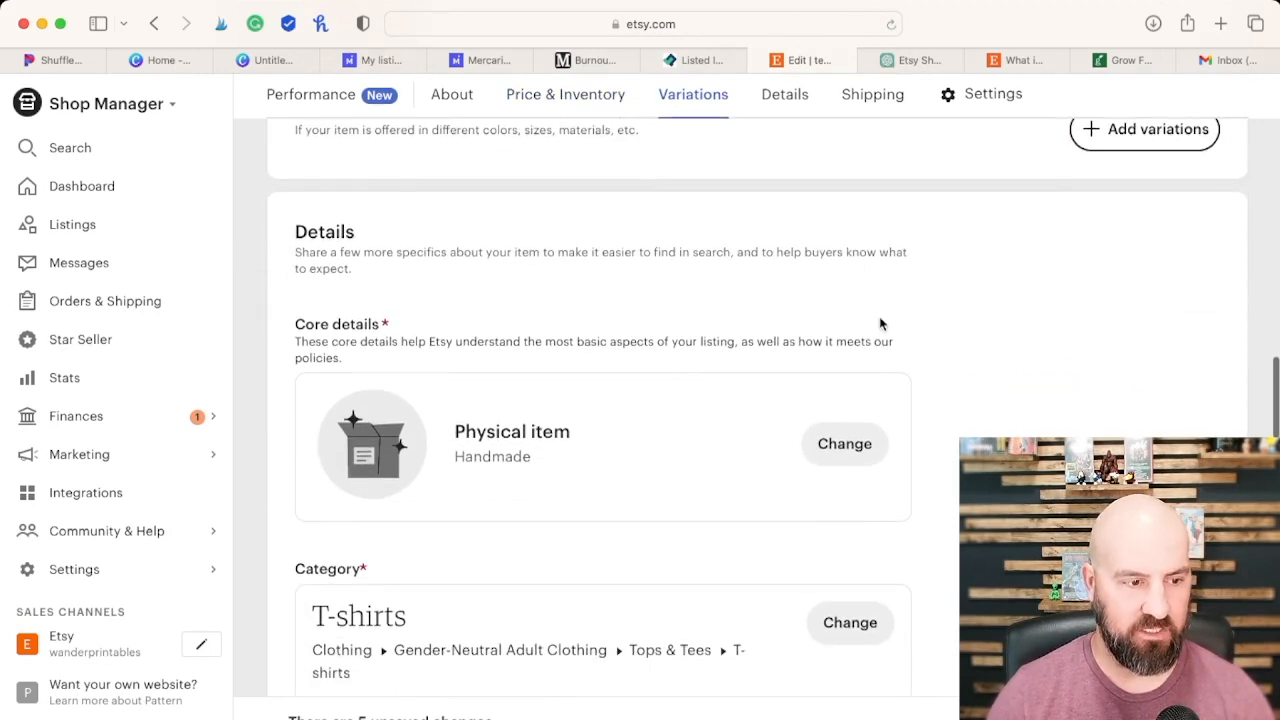
{"action": "left_click", "coordinate": [810, 451]}
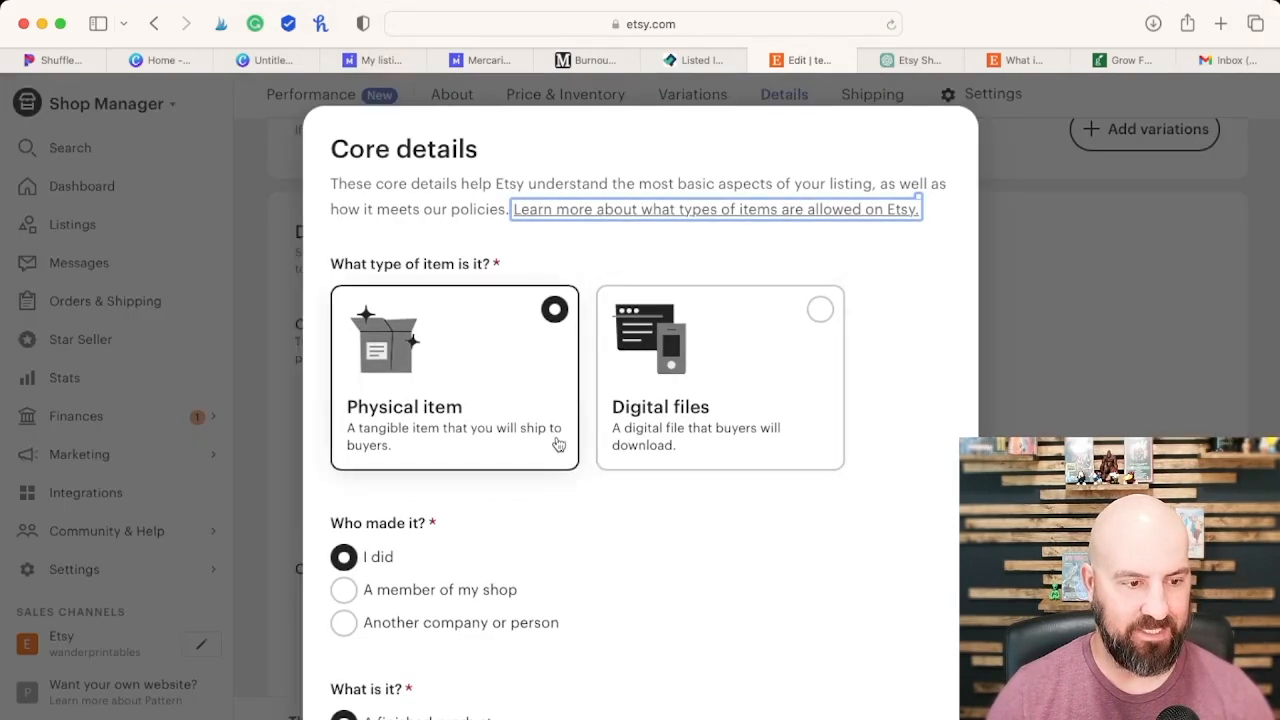
{"action": "left_click", "coordinate": [723, 403]}
{"action": "scroll", "coordinate": [729, 431], "scroll_direction": "down", "scroll_amount": 3}
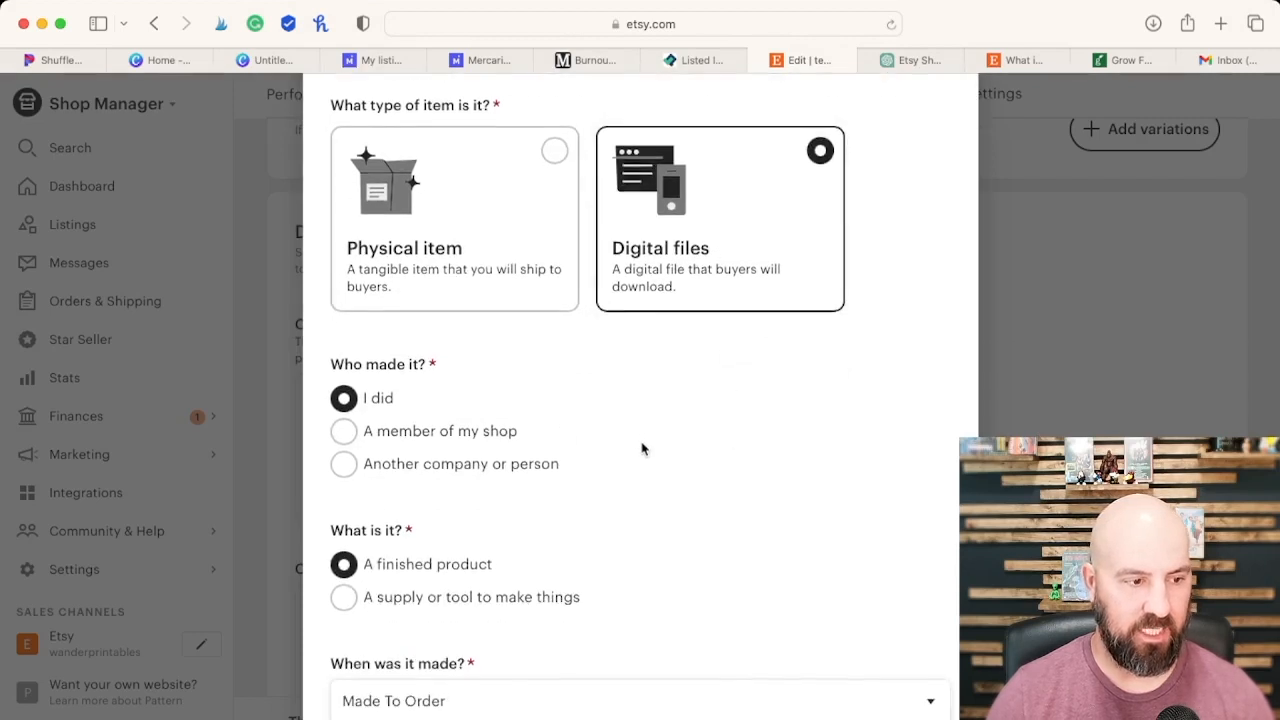
{"action": "scroll", "coordinate": [642, 448], "scroll_direction": "down", "scroll_amount": 3}
{"action": "scroll", "coordinate": [931, 483], "scroll_direction": "down", "scroll_amount": 2}
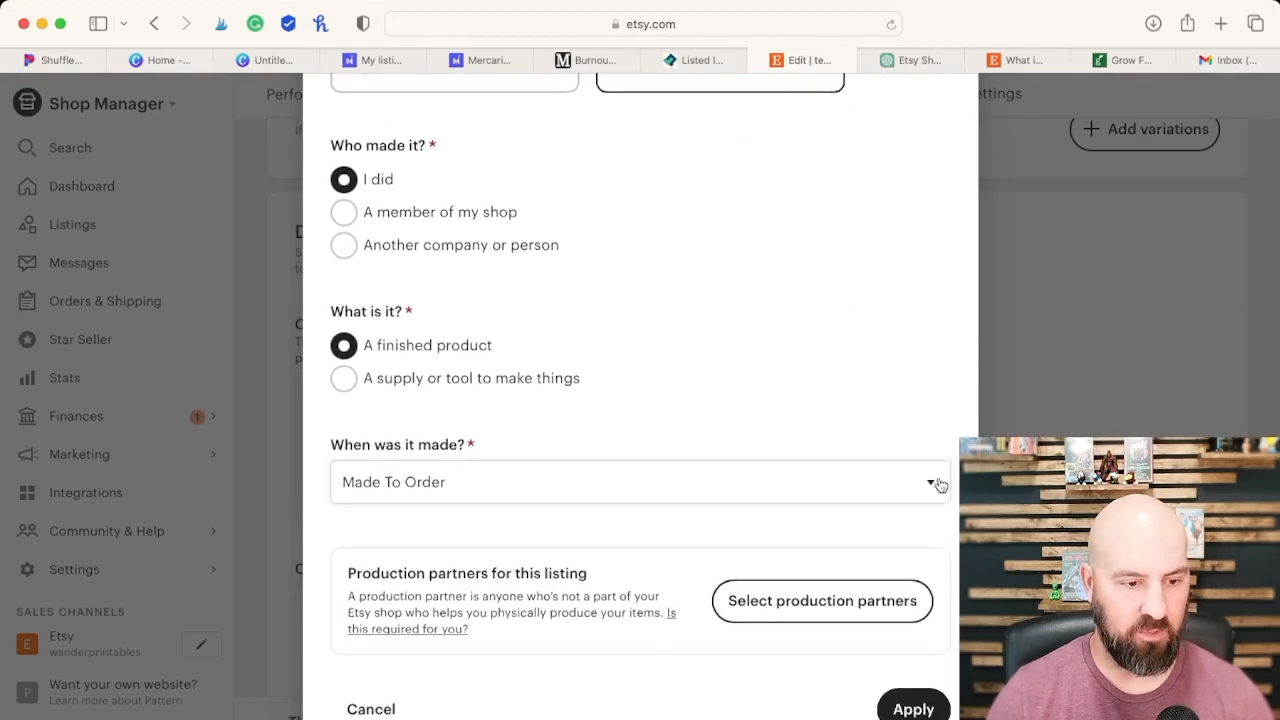
{"action": "left_click", "coordinate": [910, 706]}
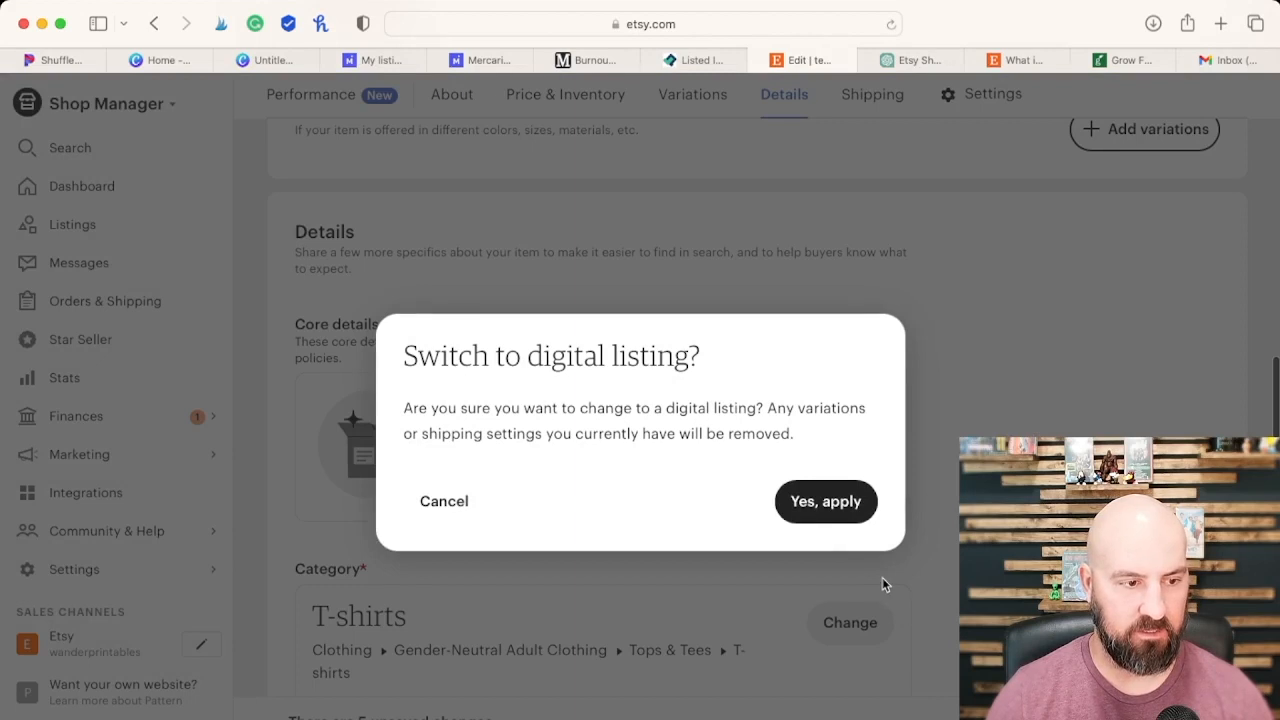
{"action": "left_click", "coordinate": [831, 506]}
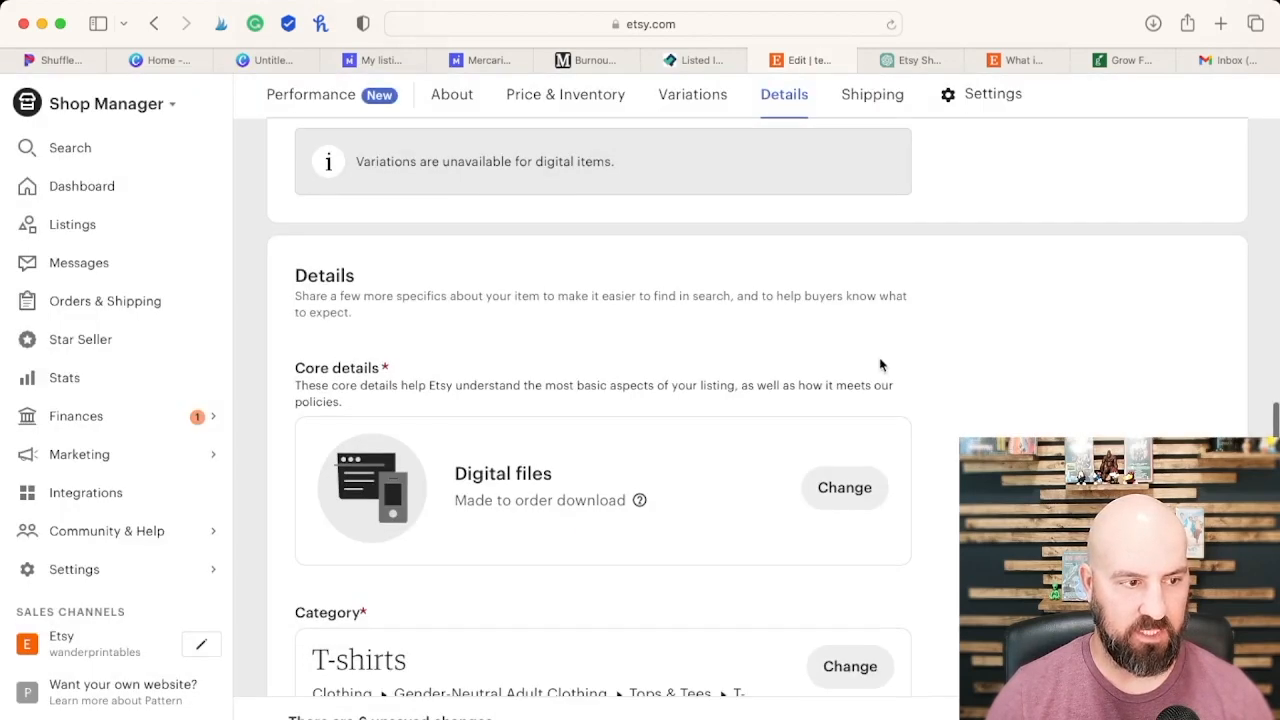
Step: Open the category selection for the listing and search for "printable"
{"action": "scroll", "coordinate": [886, 368], "scroll_direction": "up", "scroll_amount": 10}
{"action": "scroll", "coordinate": [892, 369], "scroll_direction": "up", "scroll_amount": 10}
{"action": "scroll", "coordinate": [895, 371], "scroll_direction": "up", "scroll_amount": 15}
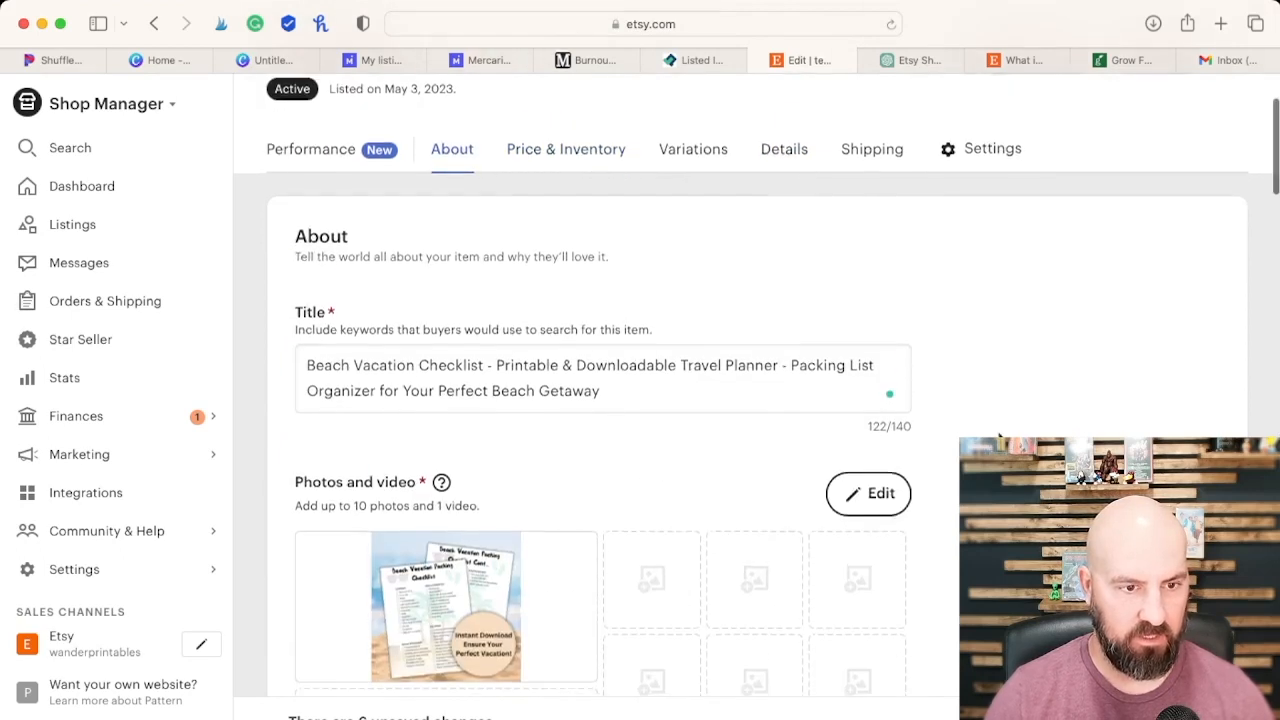
{"action": "scroll", "coordinate": [1000, 436], "scroll_direction": "up", "scroll_amount": 1}
{"action": "scroll", "coordinate": [1000, 436], "scroll_direction": "down", "scroll_amount": 15}
{"action": "scroll", "coordinate": [880, 363], "scroll_direction": "down", "scroll_amount": 5}
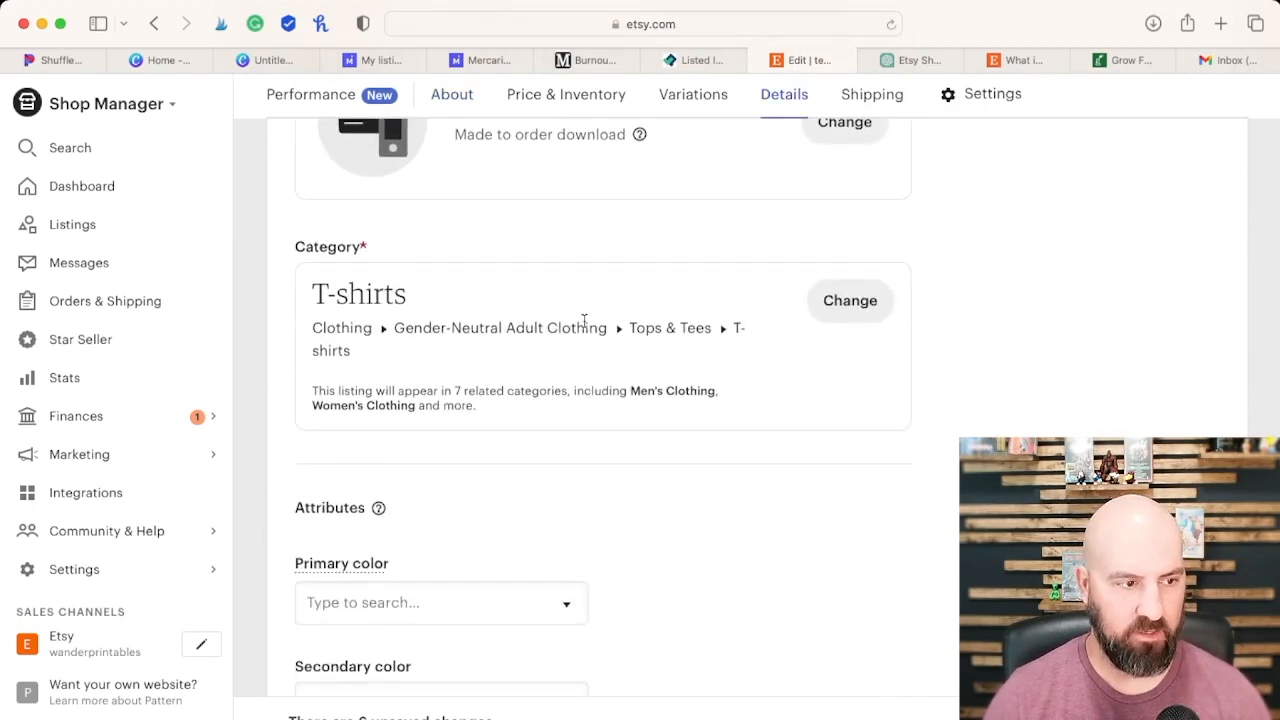
{"action": "left_click", "coordinate": [862, 305]}
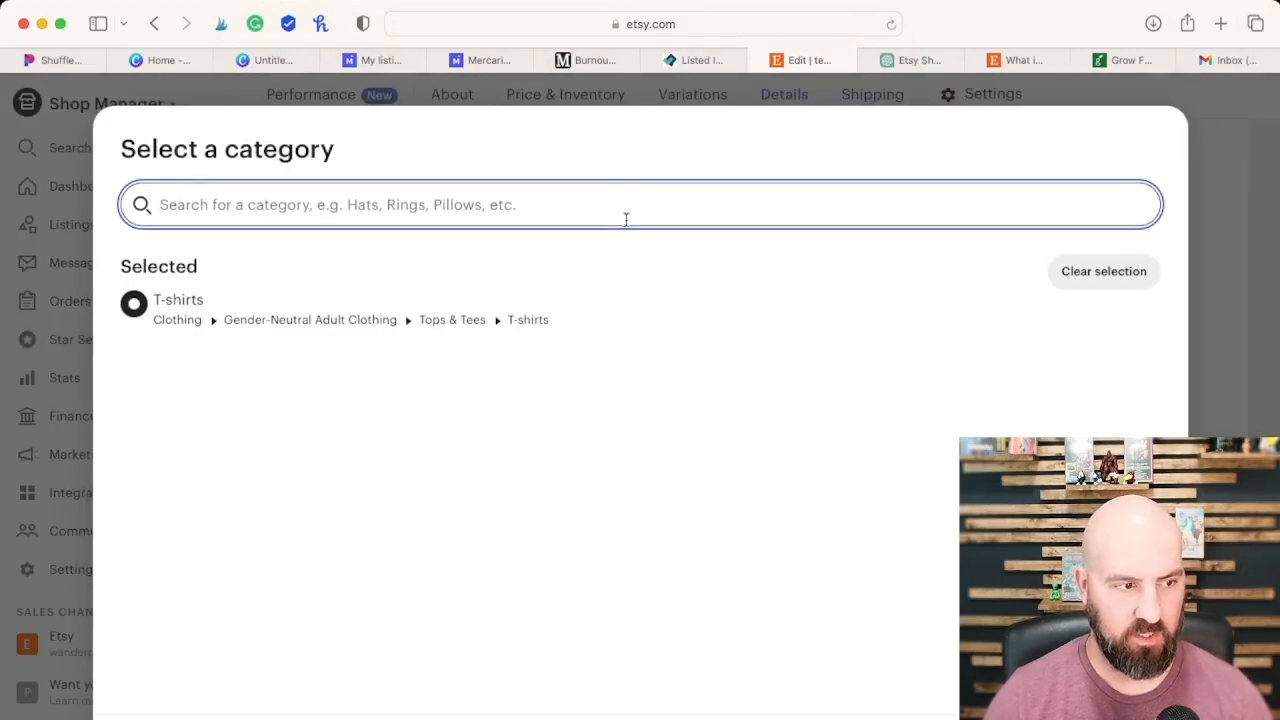
{"action": "type", "text": "printable"}
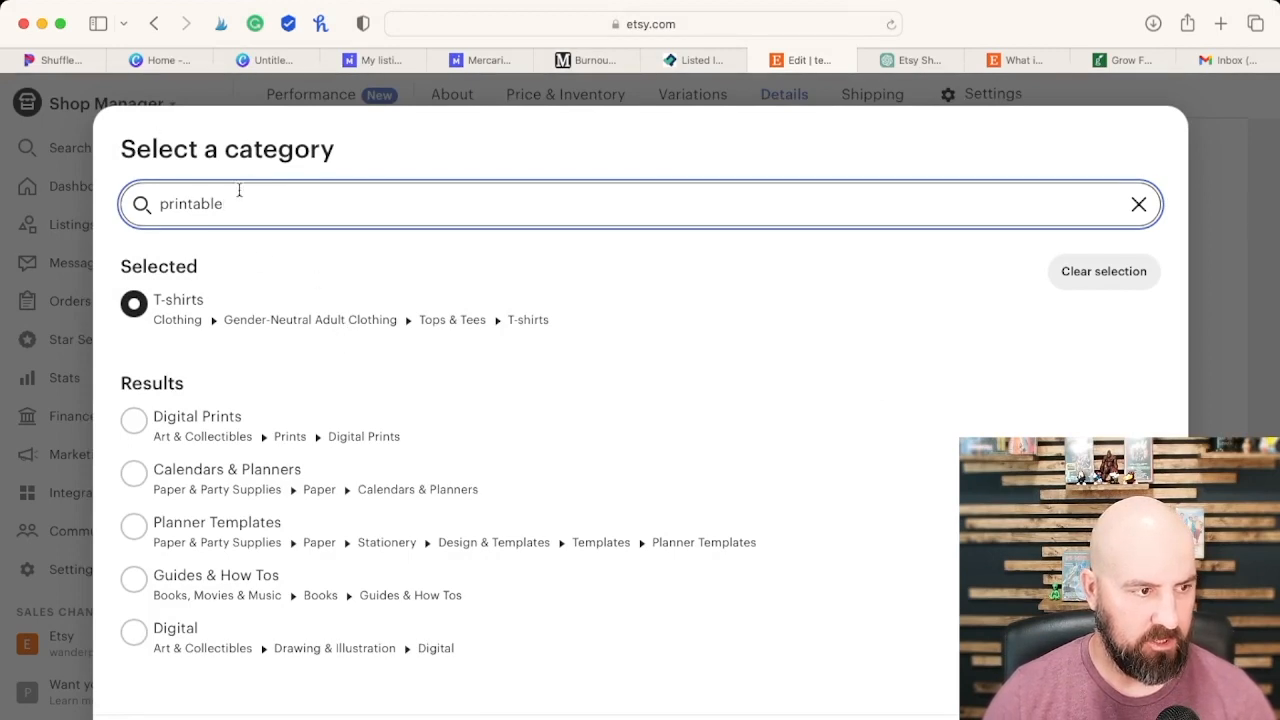
Step: Search the categories for "digital checklist" instead and apply Planner Templates as the listing's category
{"action": "left_click_drag", "start_coordinate": [240, 204], "coordinate": [49, 200]}
{"action": "type", "text": "digital checklis"}
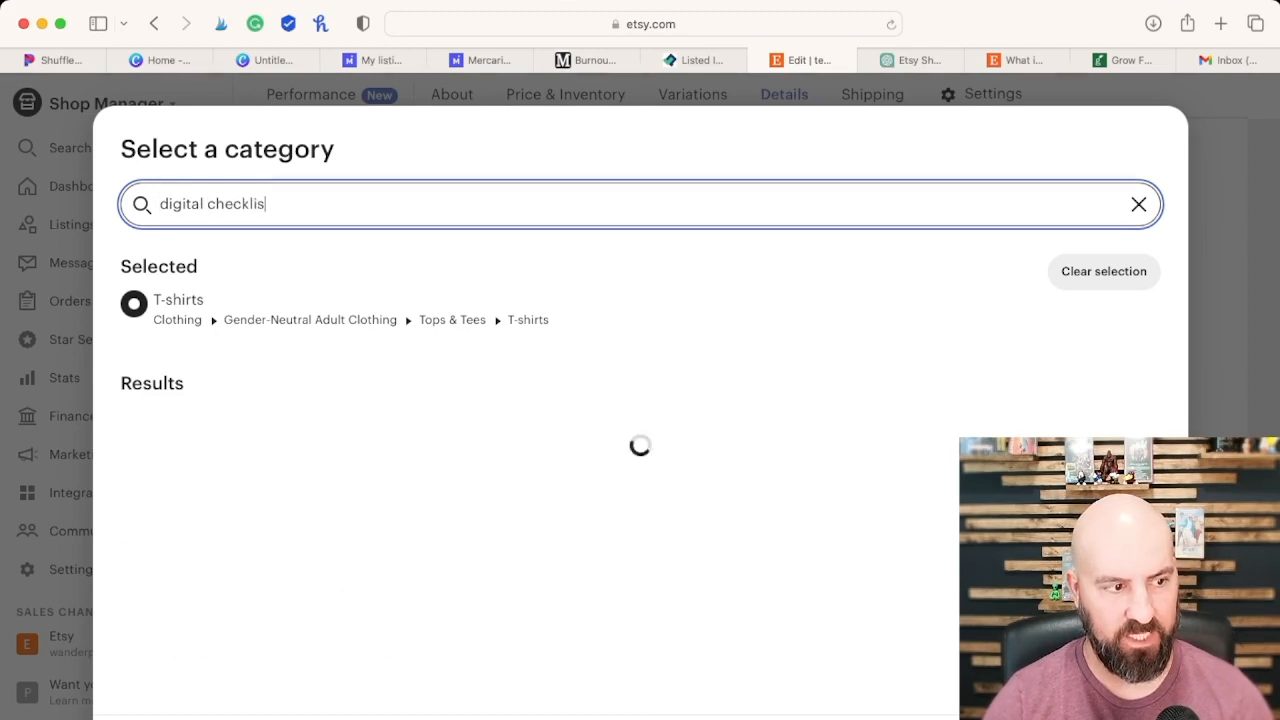
{"action": "type", "text": "tin"}
{"action": "key", "text": "BackSpace"}
{"action": "key", "text": "BackSpace"}
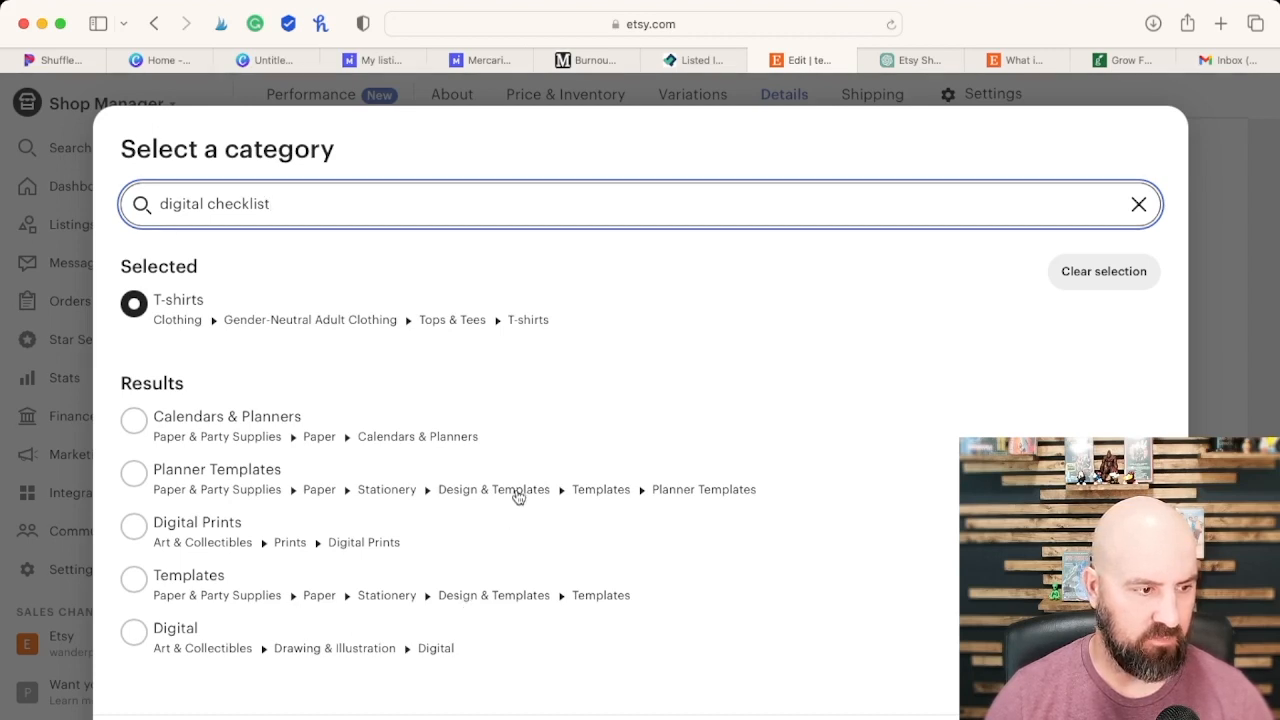
{"action": "left_click", "coordinate": [134, 474]}
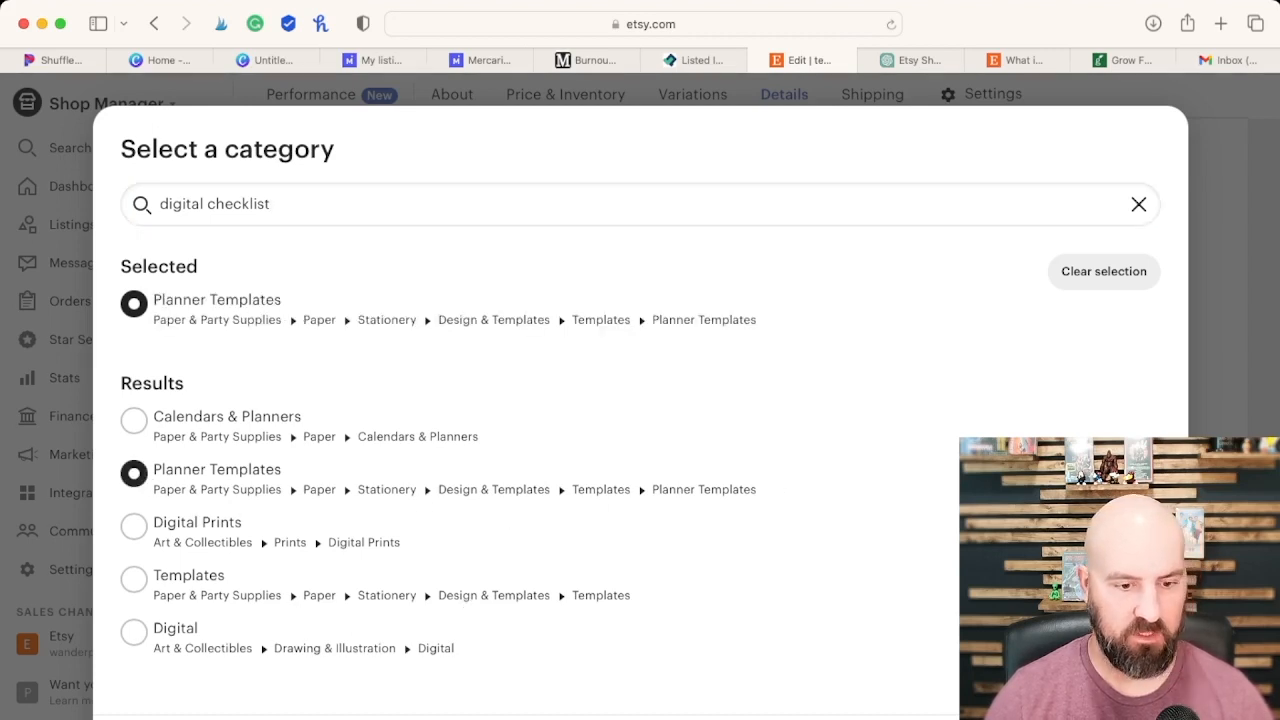
{"action": "left_click", "coordinate": [1125, 716]}
Step: Look over the listing's color, tag and material fields, and return to the product description conversation in ChatGPT
{"action": "scroll", "coordinate": [804, 480], "scroll_direction": "down", "scroll_amount": 2}
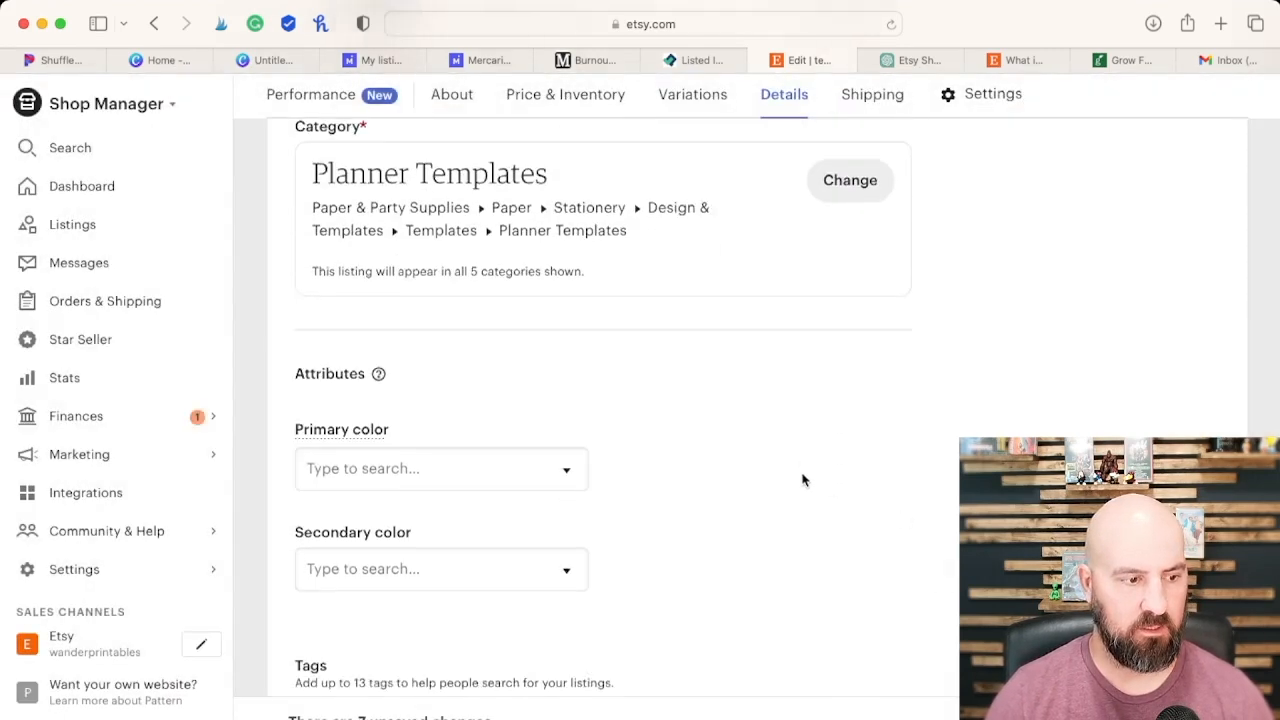
{"action": "scroll", "coordinate": [520, 428], "scroll_direction": "down", "scroll_amount": 3}
{"action": "scroll", "coordinate": [605, 425], "scroll_direction": "down", "scroll_amount": 2}
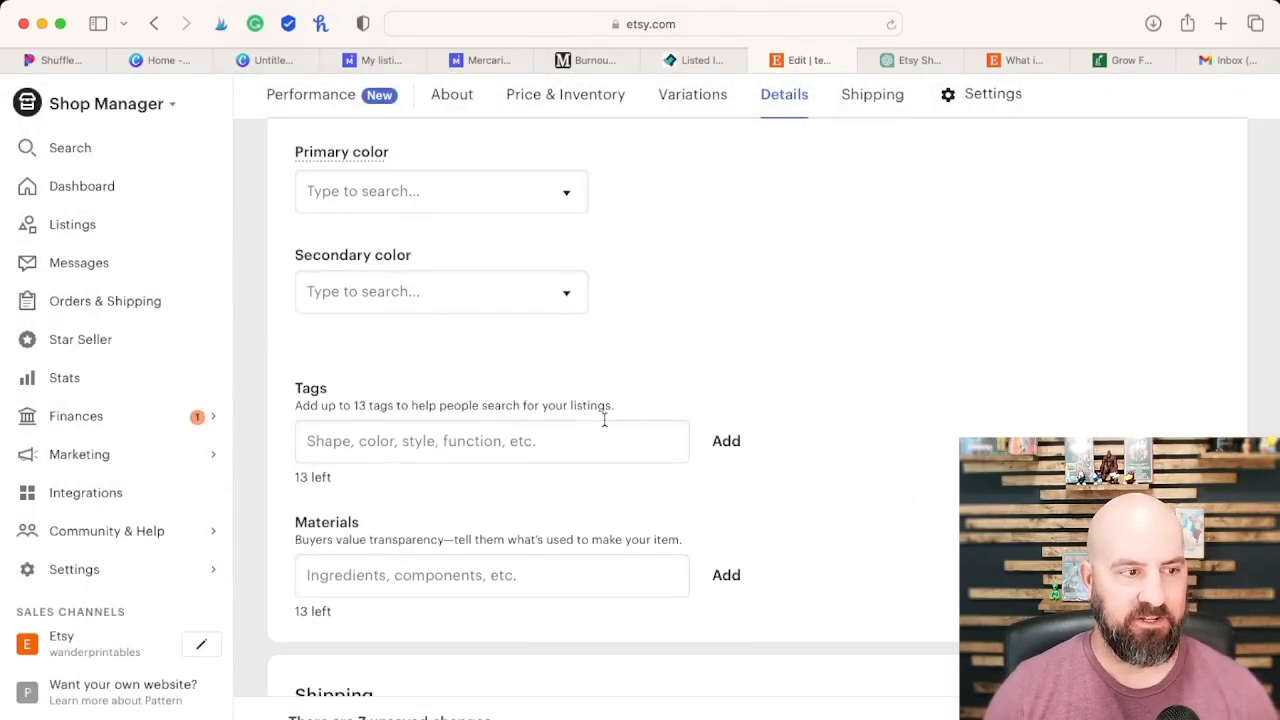
{"action": "scroll", "coordinate": [517, 303], "scroll_direction": "down", "scroll_amount": 2}
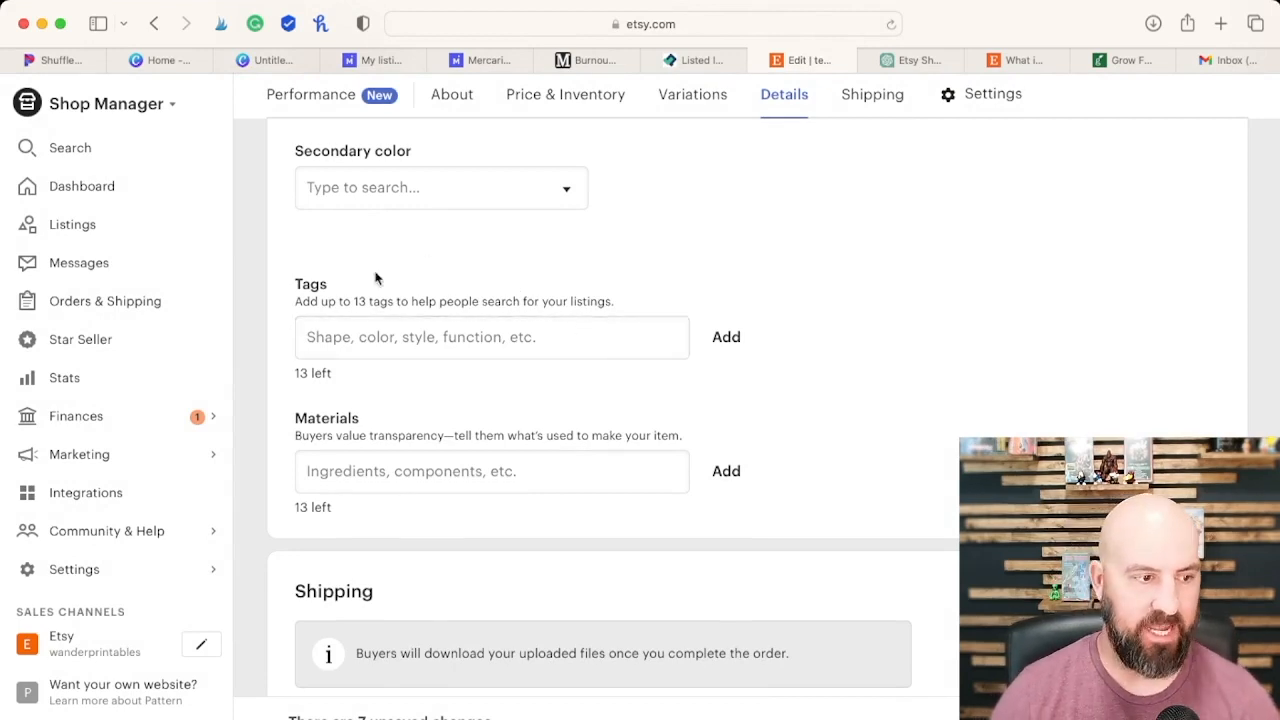
{"action": "left_click", "coordinate": [898, 60]}
{"action": "scroll", "coordinate": [660, 480], "scroll_direction": "down", "scroll_amount": 10}
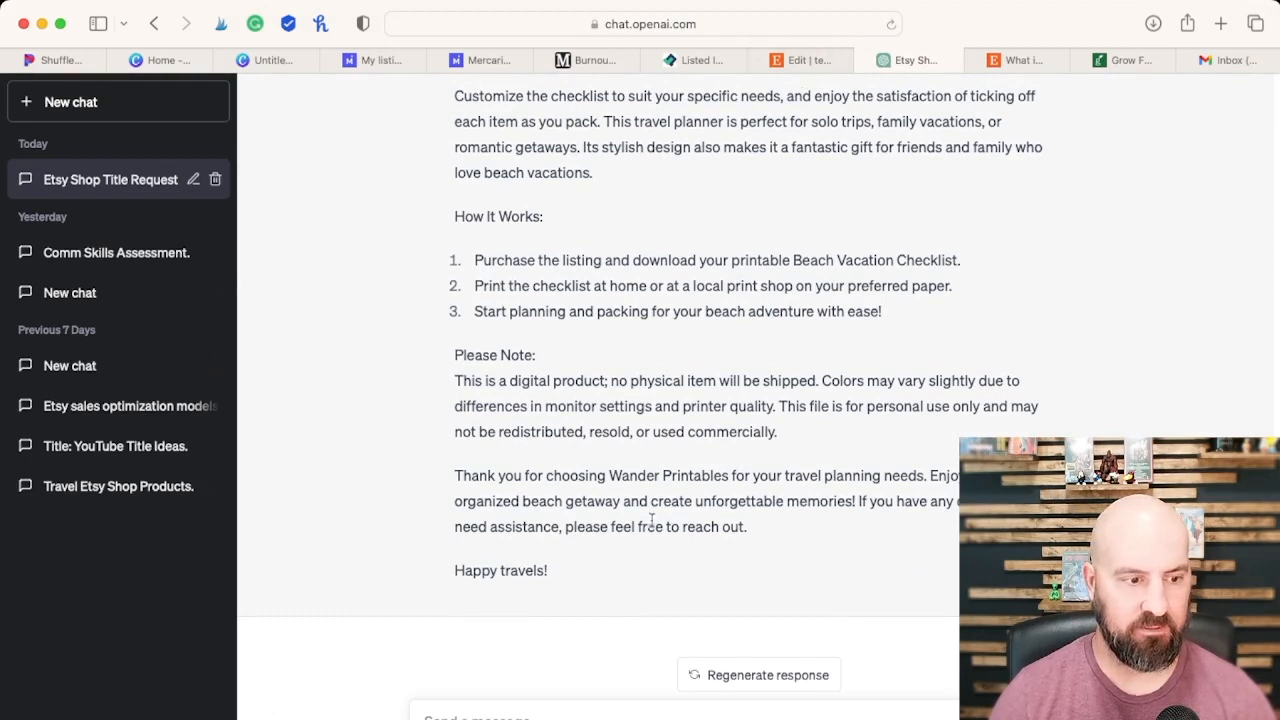
{"action": "scroll", "coordinate": [638, 548], "scroll_direction": "up", "scroll_amount": 3}
{"action": "scroll", "coordinate": [638, 548], "scroll_direction": "down", "scroll_amount": 3}
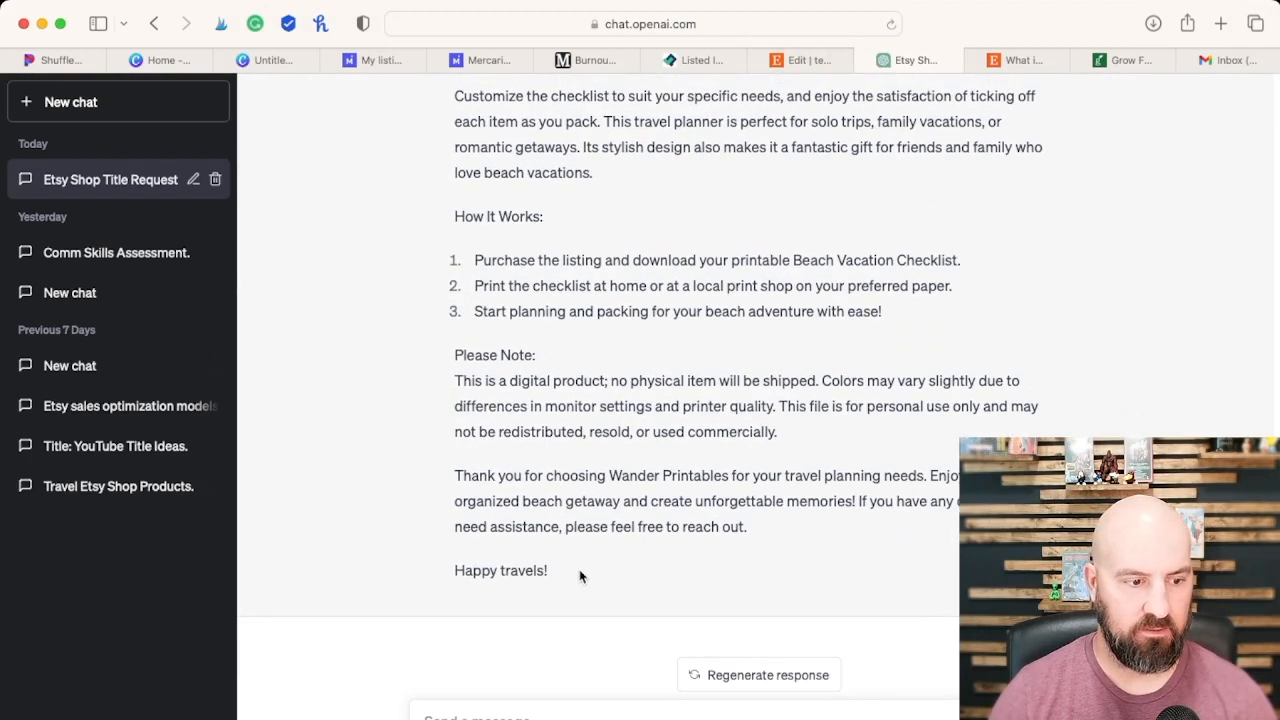
{"action": "left_click_drag", "start_coordinate": [588, 580], "coordinate": [440, 76]}
{"action": "scroll", "coordinate": [585, 363], "scroll_direction": "up", "scroll_amount": 6}
{"action": "scroll", "coordinate": [640, 440], "scroll_direction": "up", "scroll_amount": 9}
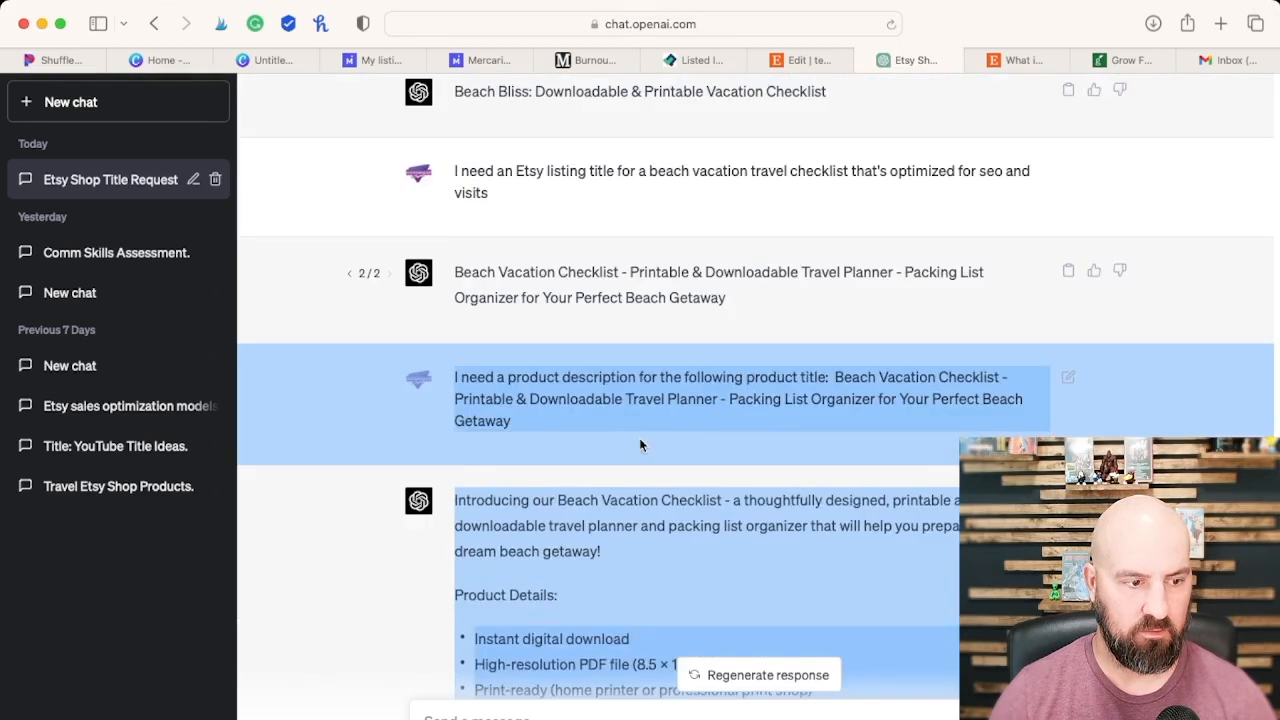
{"action": "scroll", "coordinate": [640, 443], "scroll_direction": "down", "scroll_amount": 3}
{"action": "left_click", "coordinate": [640, 443]}
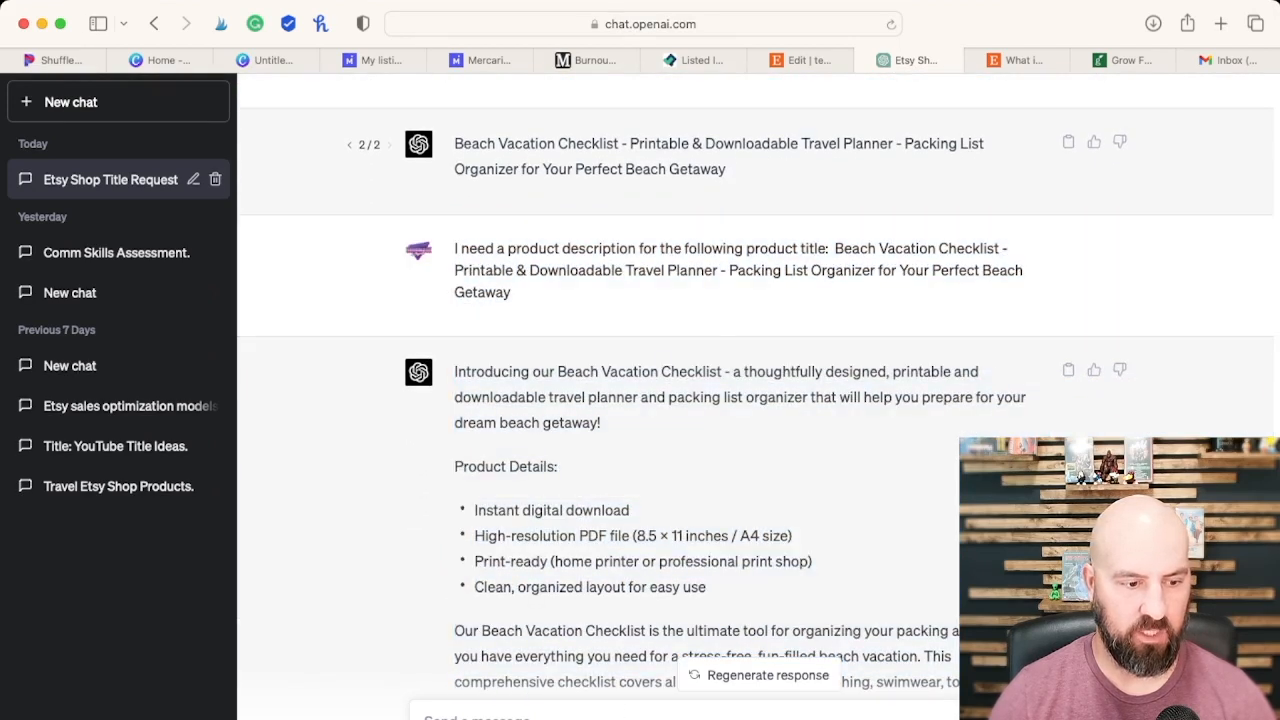
Step: Ask ChatGPT for 13 tags of no more than 22 characters each for the Etsy listing, pasting in the full "Beach Vacation Checklist" title
{"action": "type", "text": "I"}
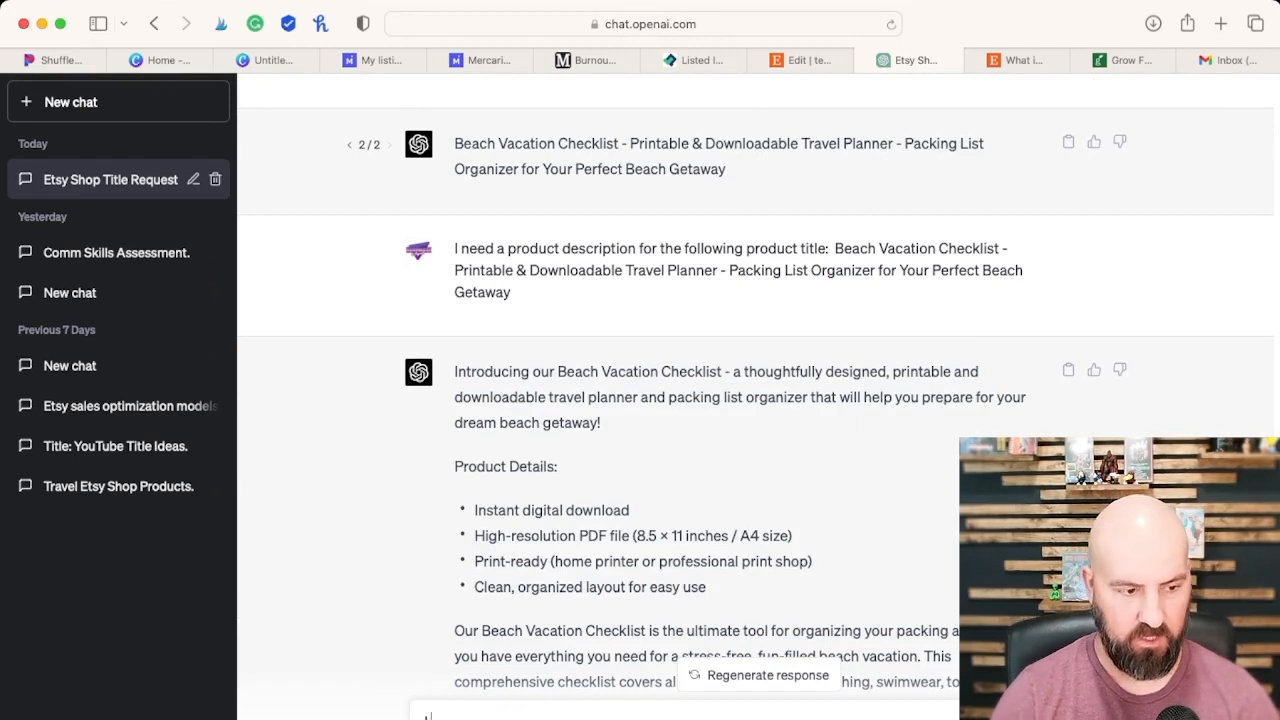
{"action": "type", "text": " need 13 tags that each are no"}
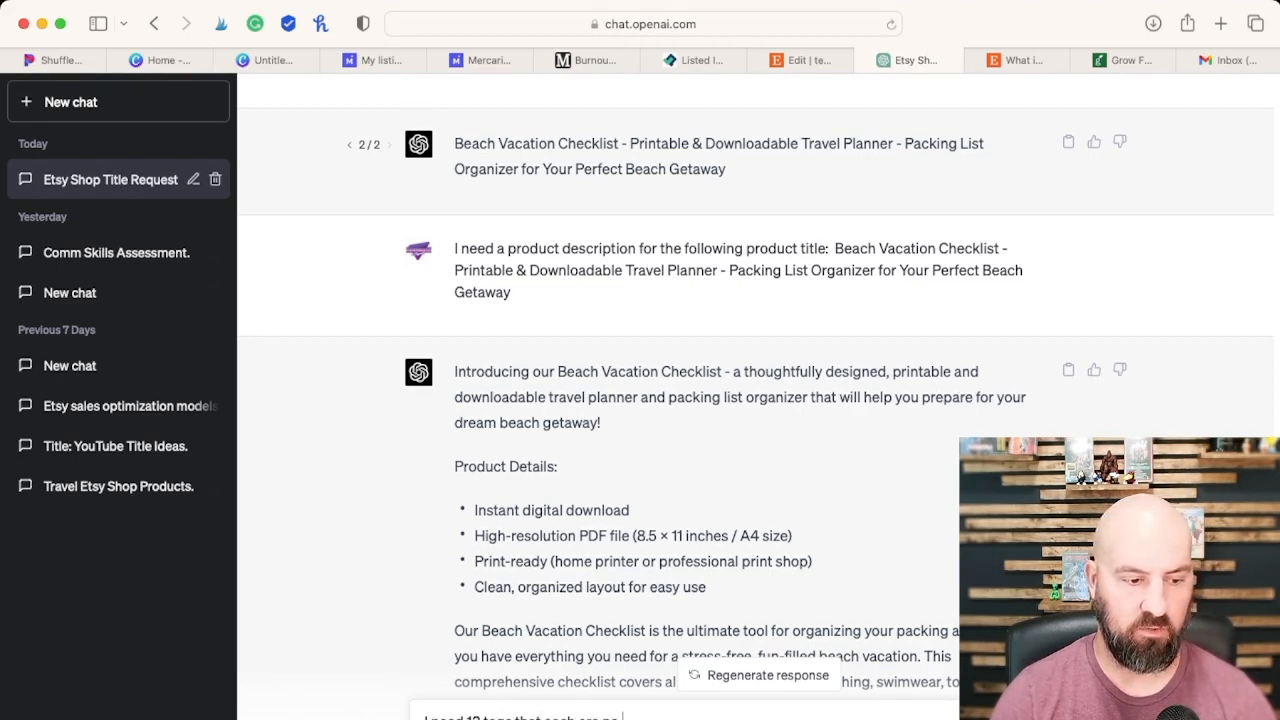
{"action": "type", "text": "20 characters long for my Etsy listing that"}
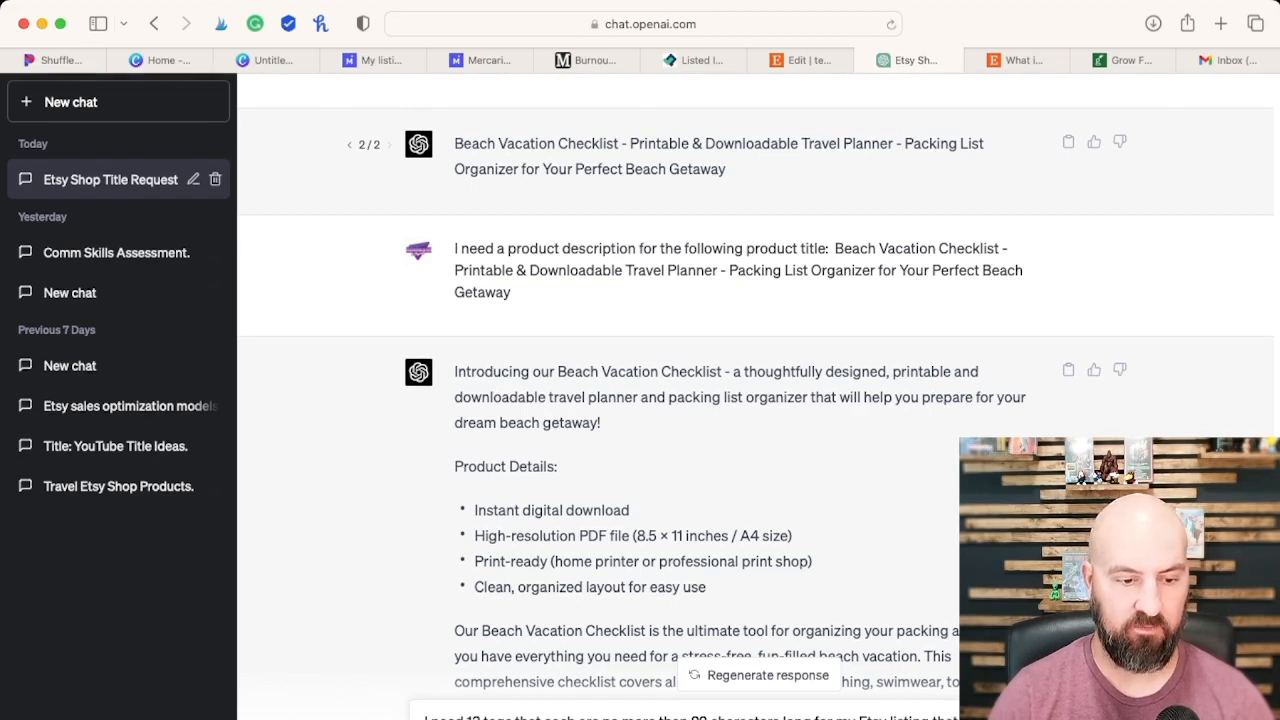
{"action": "left_click_drag", "start_coordinate": [750, 168], "coordinate": [460, 148]}
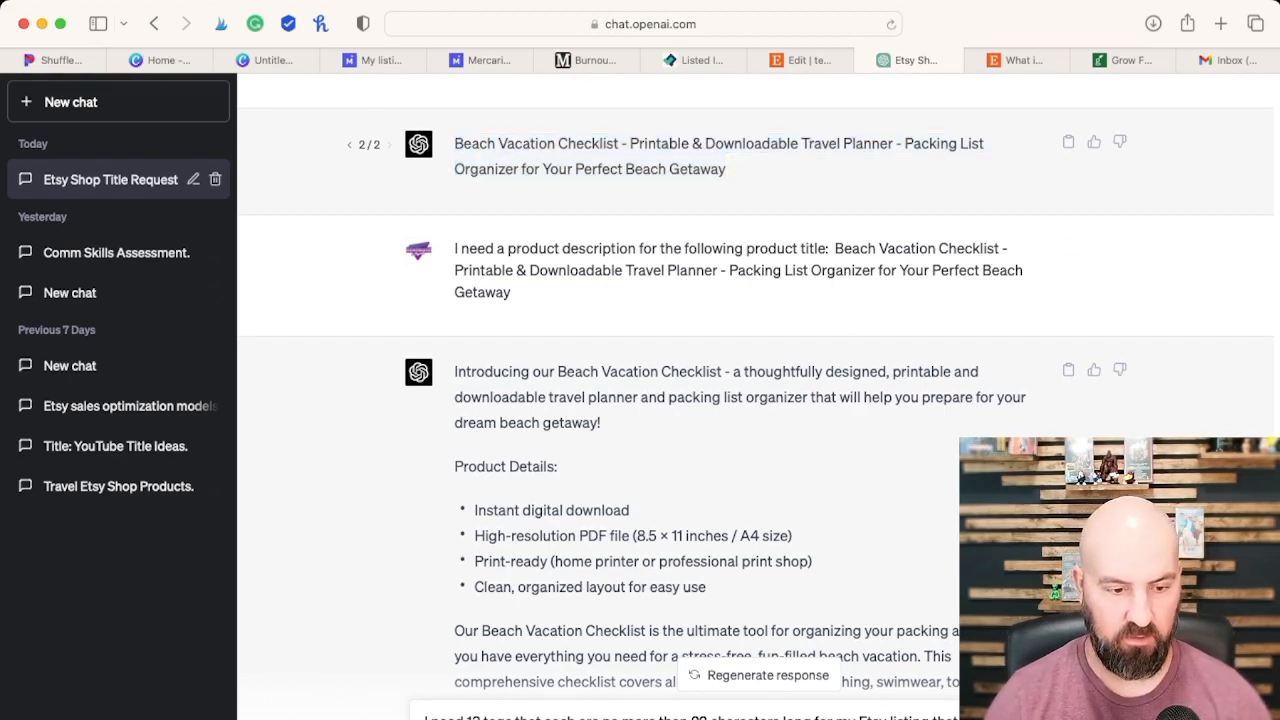
{"action": "type", "text": "Beach Vacation Checklist - Printable & Downloadable Travel Planner - Packing List Organizer for Your Perfect Beach Getaway"}
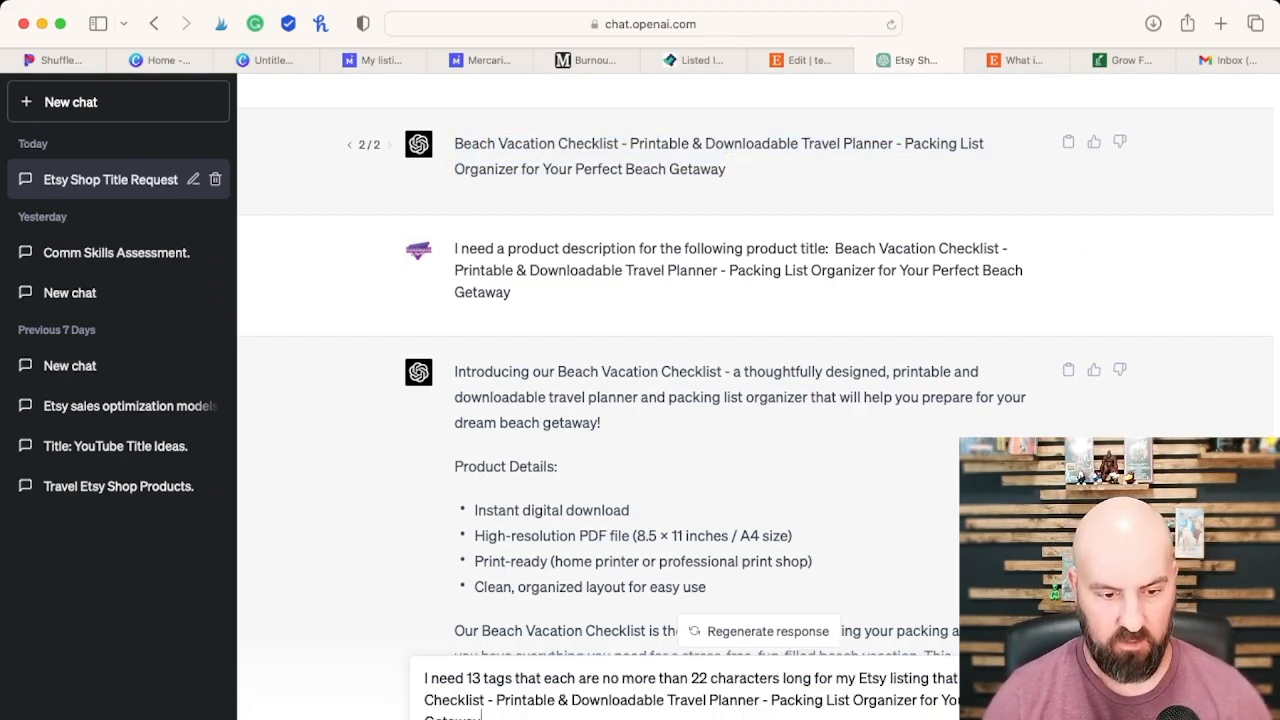
{"action": "key", "text": "Return"}
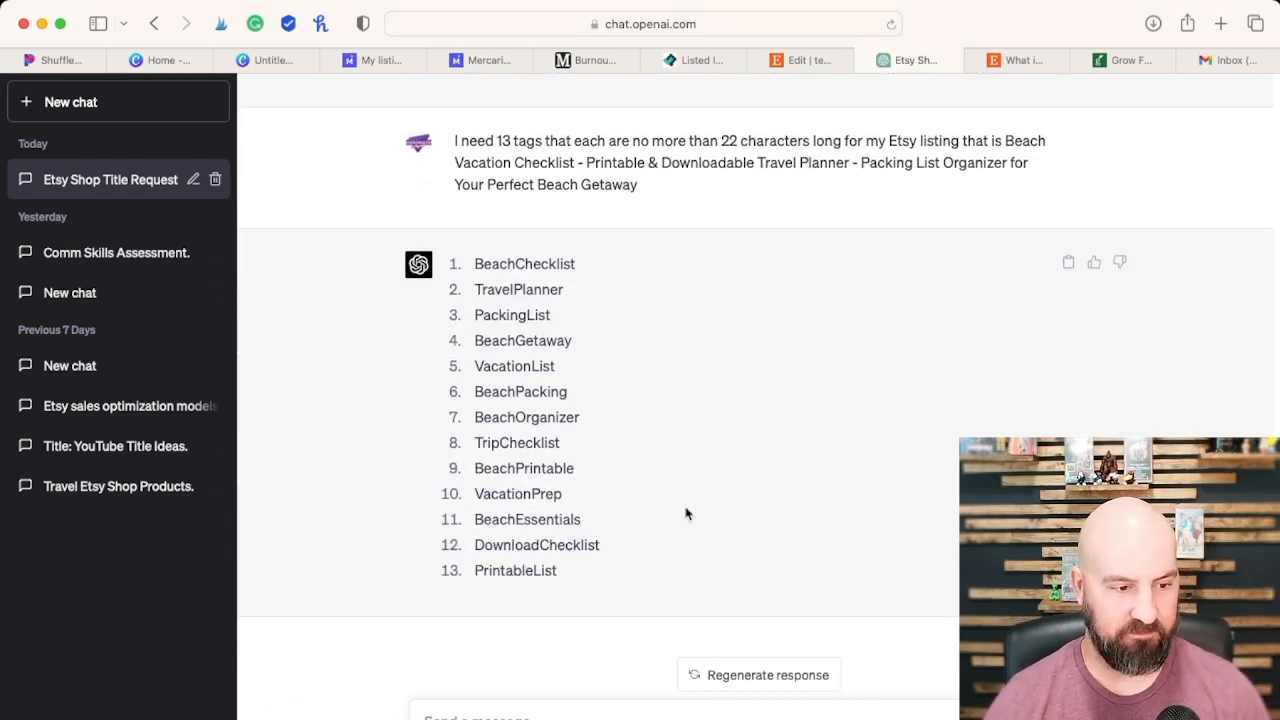
Step: Copy the generated tag list from ChatGPT and try to paste it whole into the Etsy listing's tags
{"action": "left_click", "coordinate": [1068, 262]}
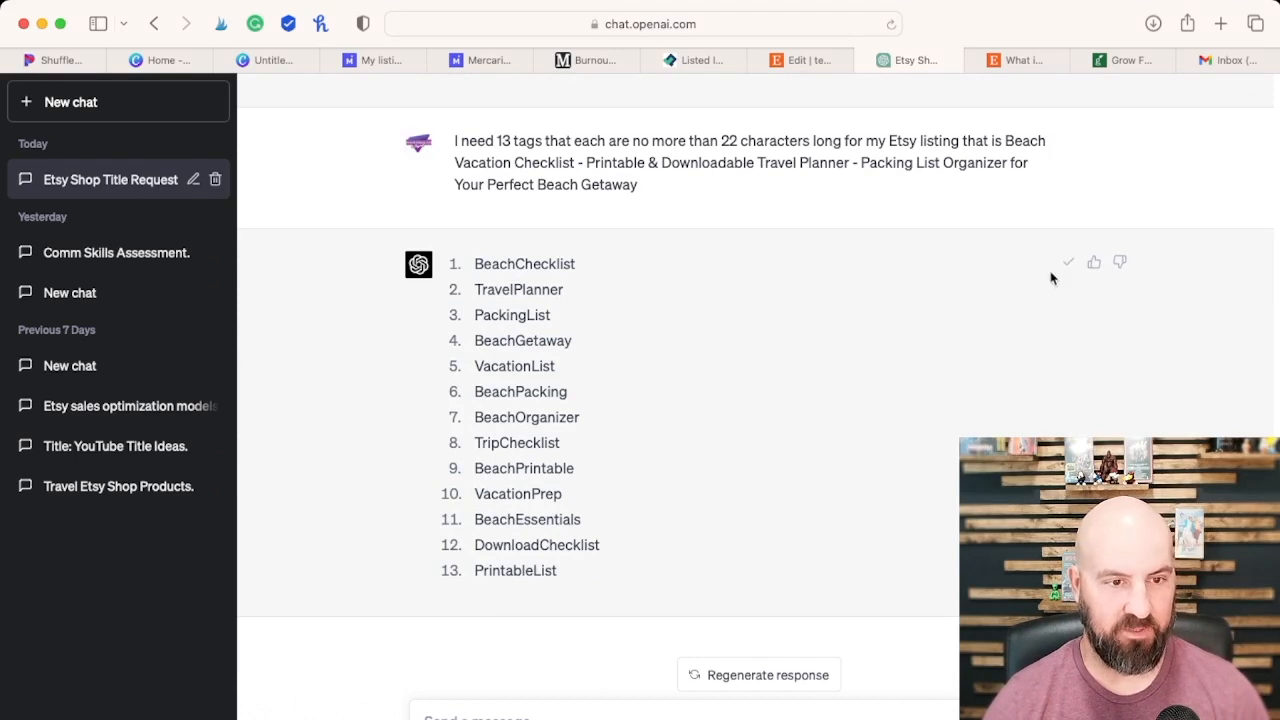
{"action": "left_click", "coordinate": [820, 60]}
{"action": "left_click", "coordinate": [490, 337]}
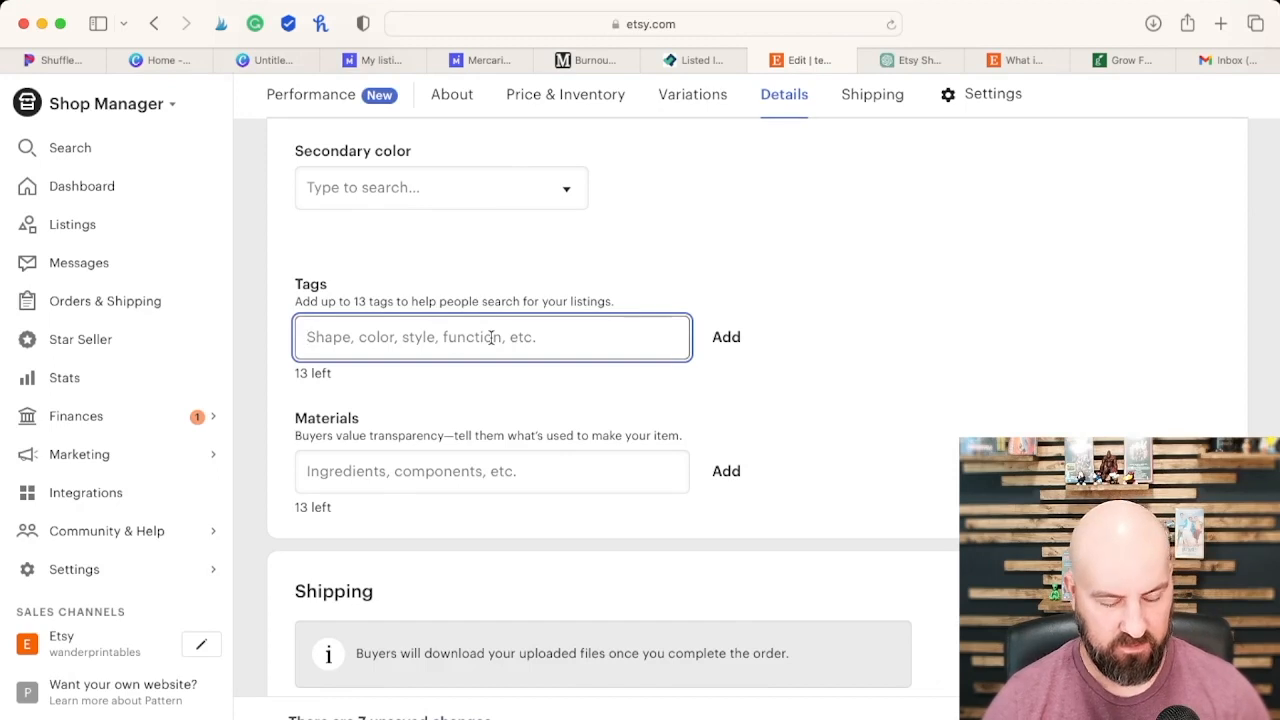
{"action": "key", "text": "super+v"}
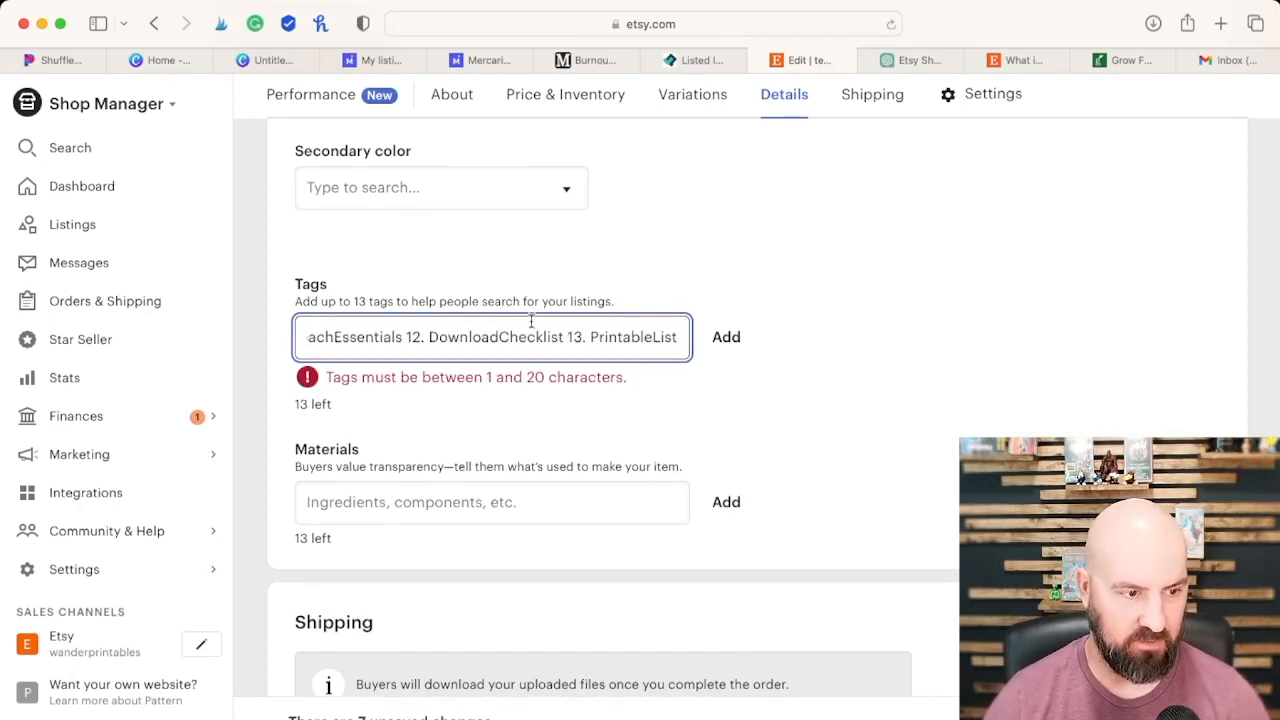
Step: Remove the numbering before BeachChecklist and replace the number before TravelPlanner with a comma in the pasted tag list
{"action": "left_click_drag", "start_coordinate": [672, 335], "coordinate": [268, 345]}
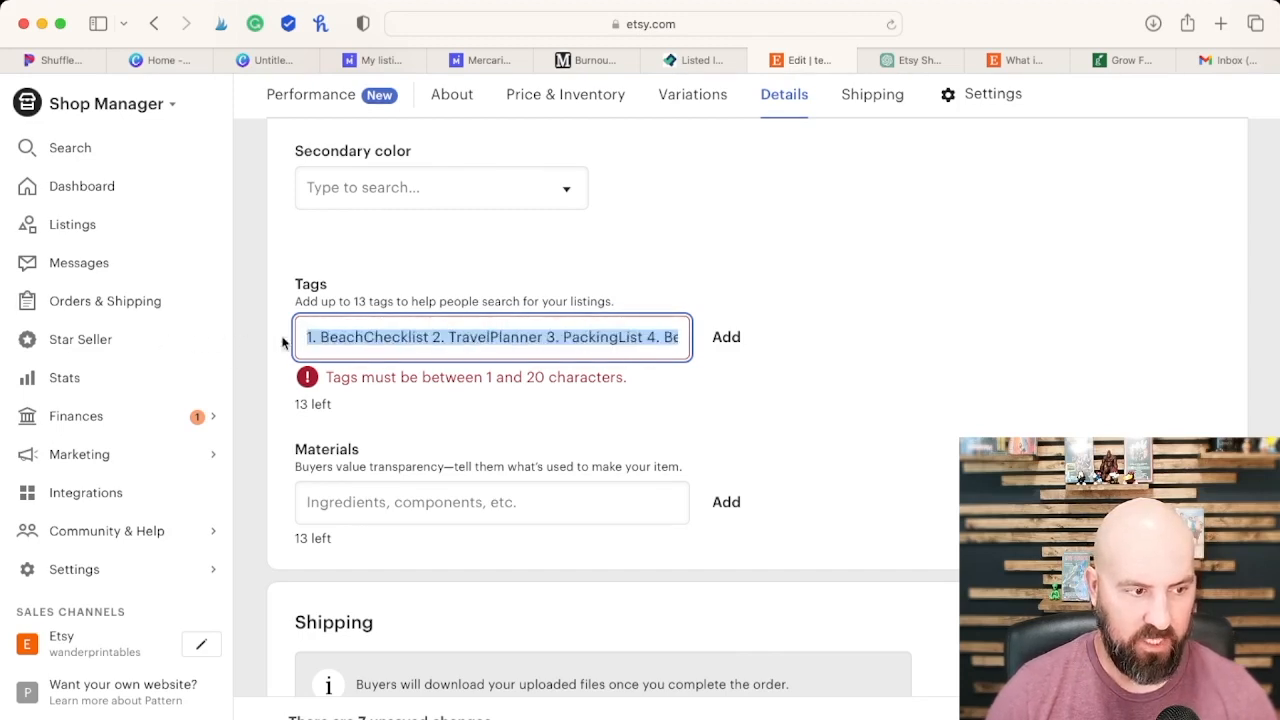
{"action": "left_click", "coordinate": [321, 337]}
{"action": "key", "text": "BackSpace"}
{"action": "key", "text": "BackSpace"}
{"action": "key", "text": "BackSpace"}
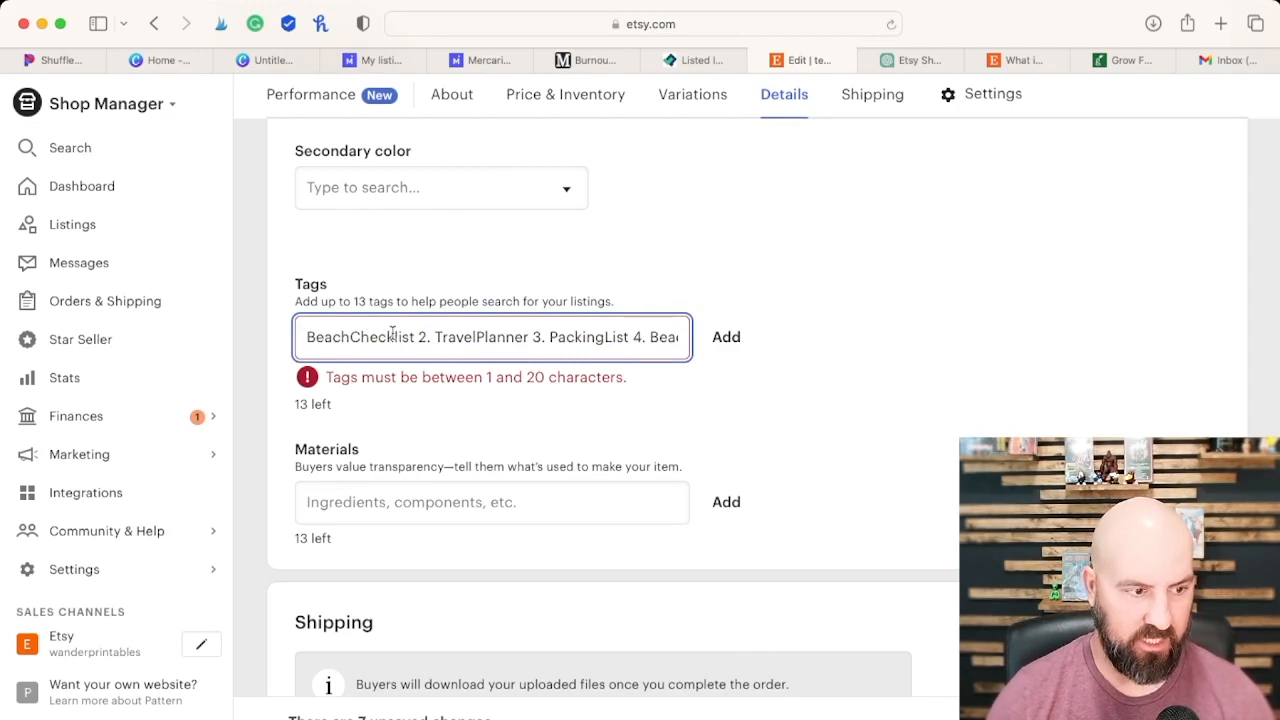
{"action": "key", "text": "BackSpace"}
{"action": "key", "text": "BackSpace"}
{"action": "key", "text": "BackSpace"}
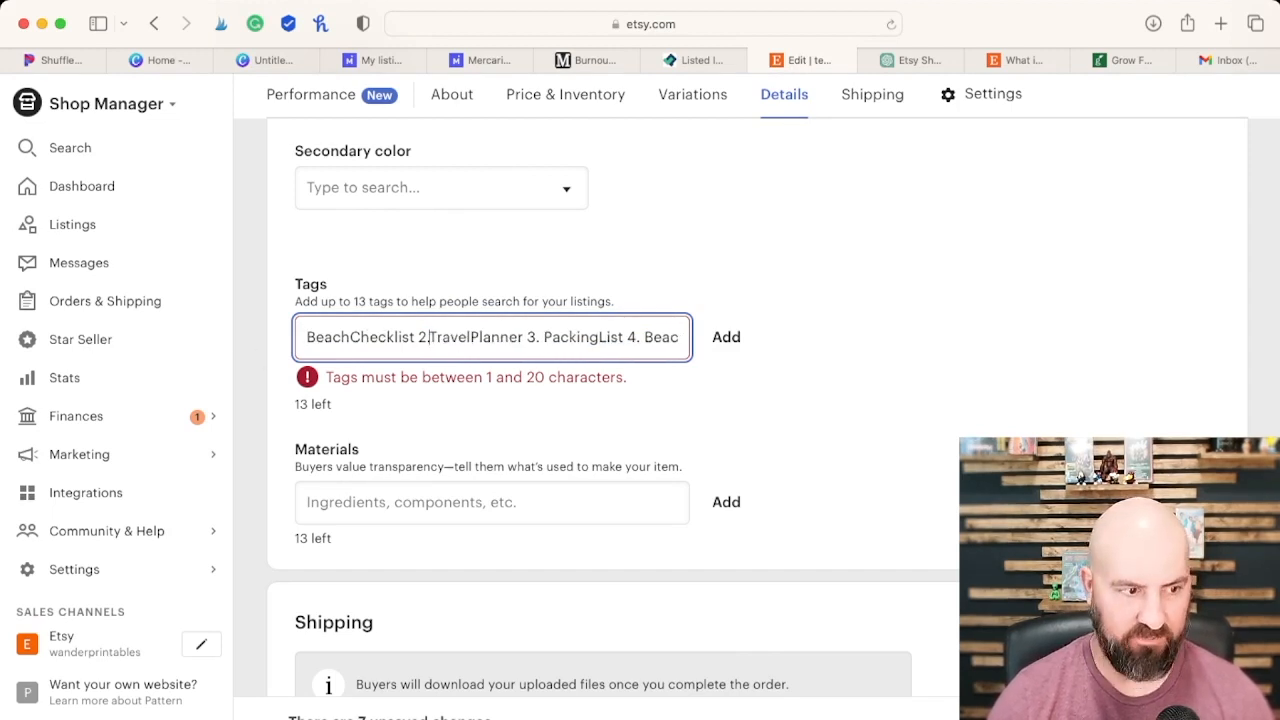
{"action": "key", "text": "BackSpace"}
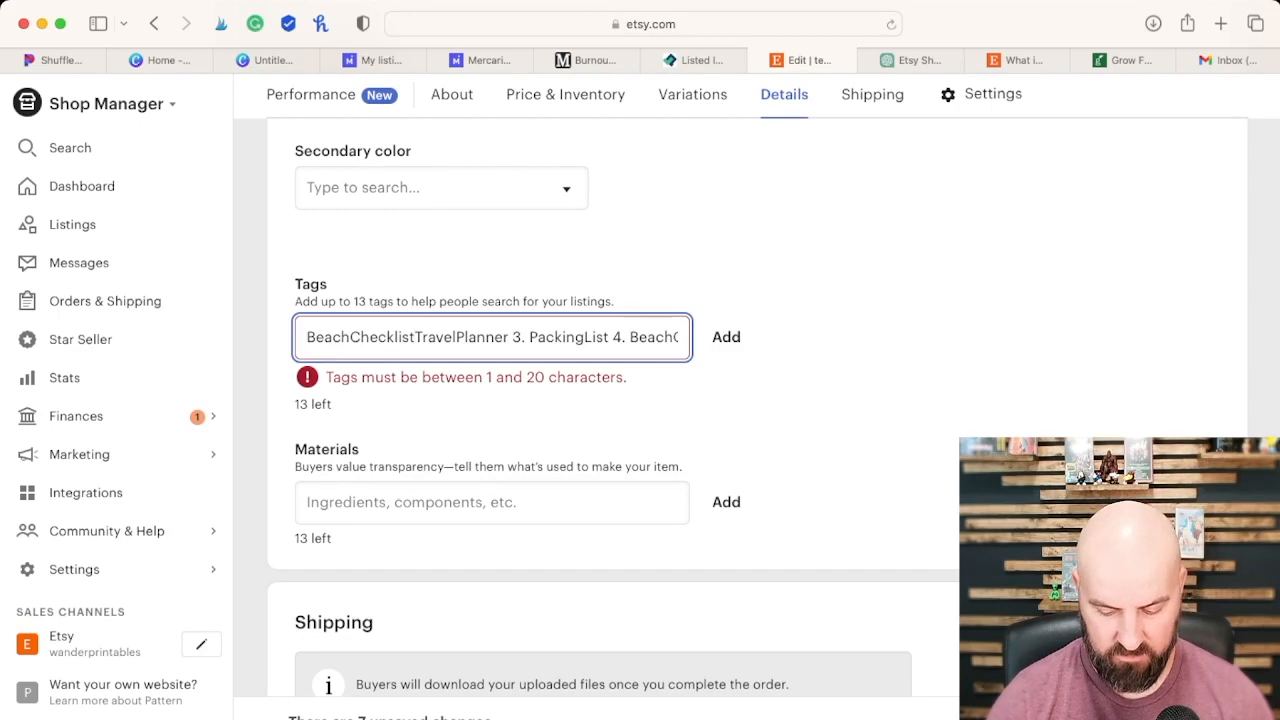
{"action": "type", "text": ","}
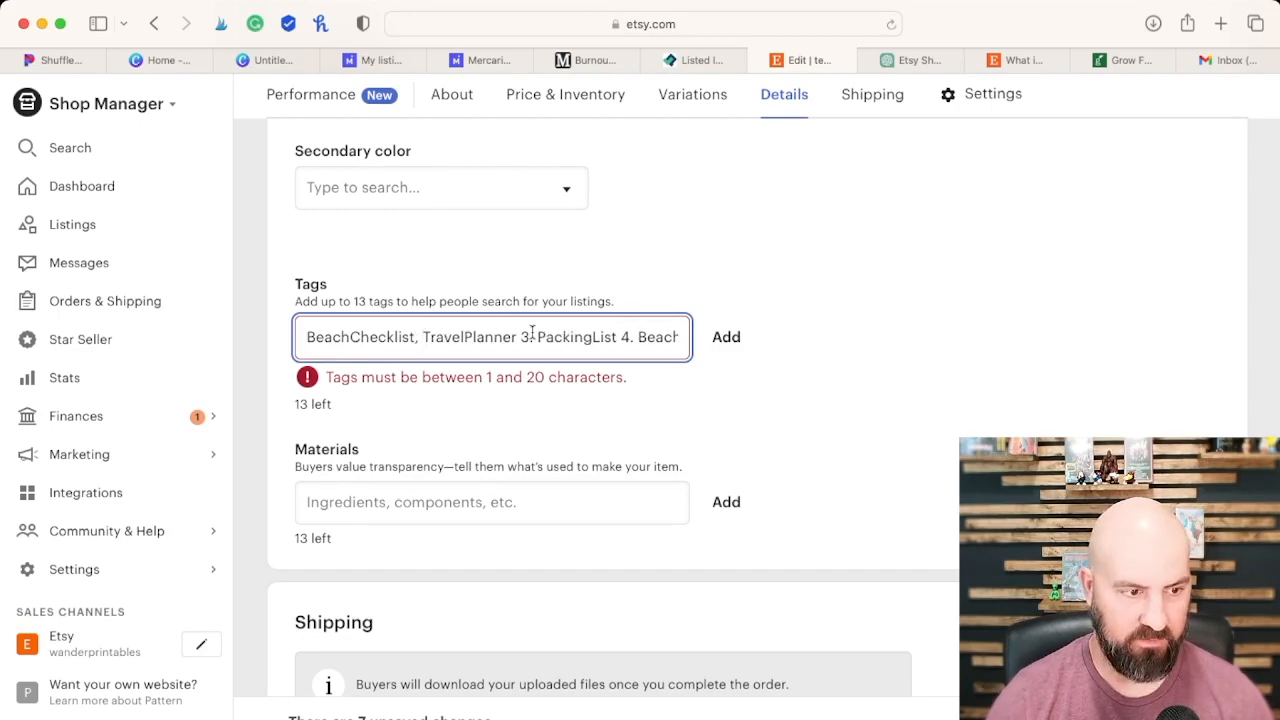
Step: Replace the numbers before PackingList, BeachGetaway, VacationList and BeachPacking with commas in the tag list
{"action": "key", "text": "BackSpace"}
{"action": "key", "text": "BackSpace"}
{"action": "key", "text": "BackSpace"}
{"action": "key", "text": "BackSpace"}
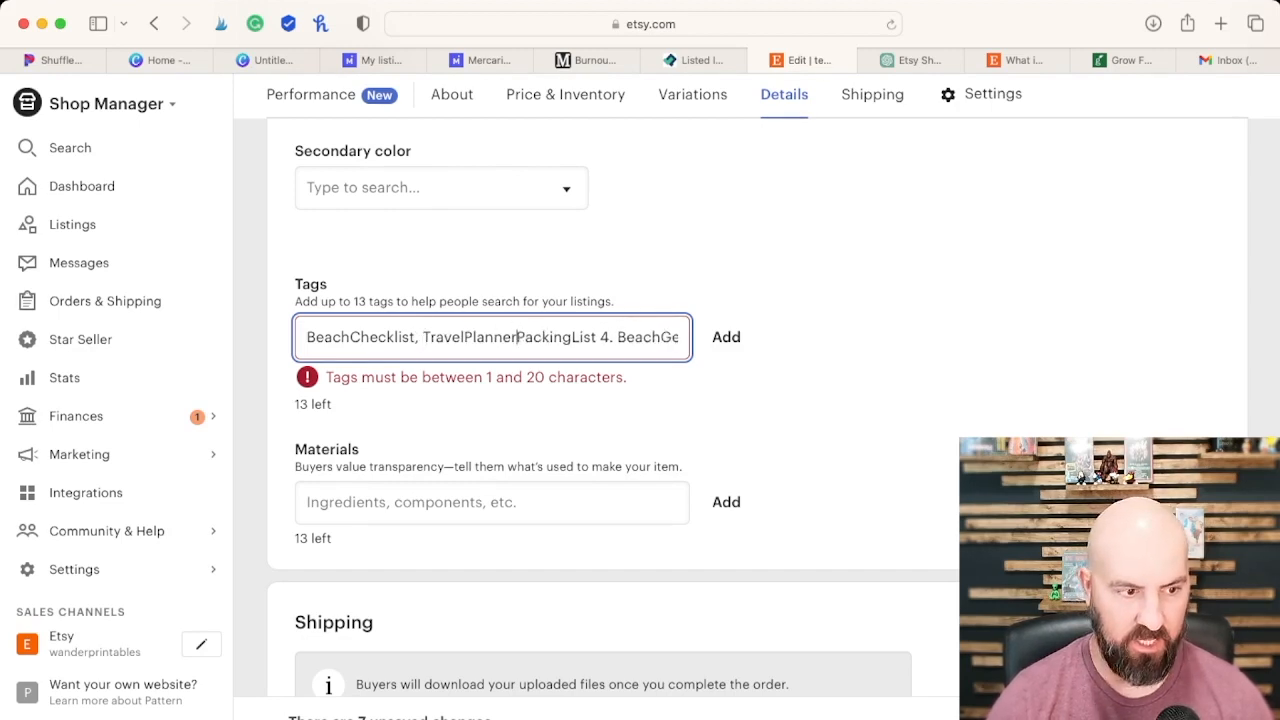
{"action": "type", "text": ","}
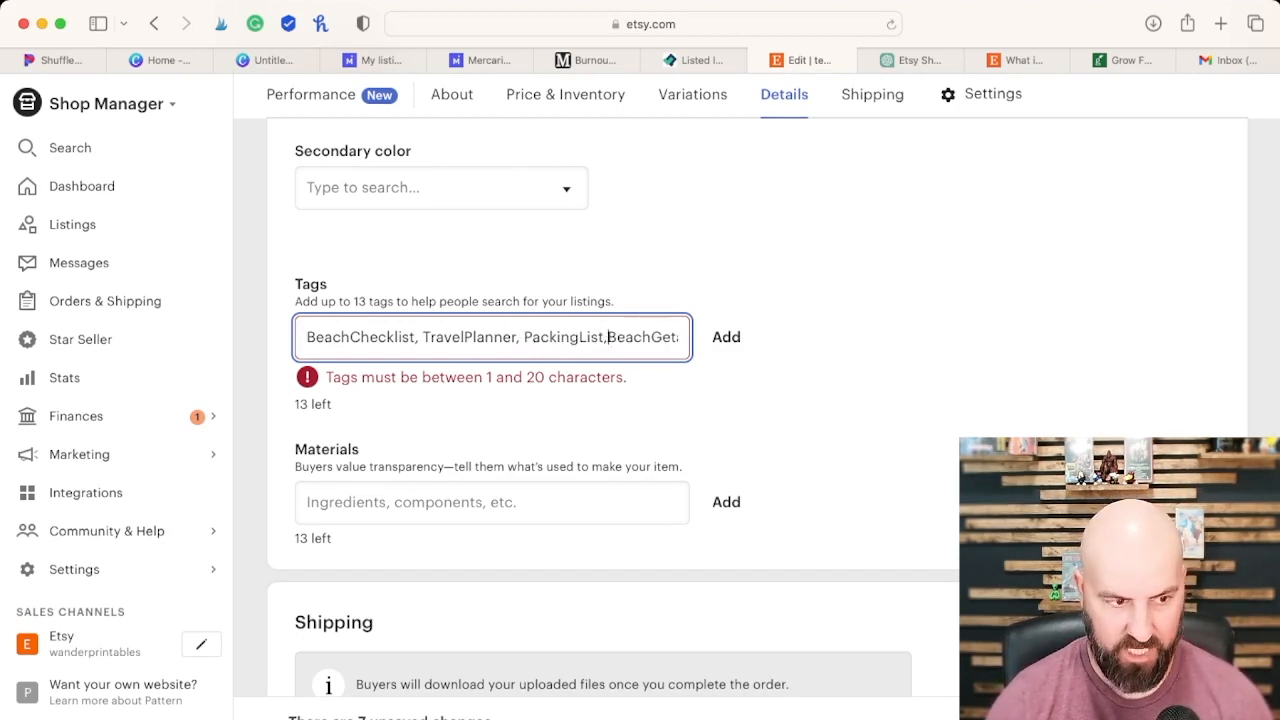
{"action": "mouse_move", "coordinate": [634, 337]}
{"action": "left_mouse_down"}
{"action": "mouse_move", "coordinate": [685, 337]}
{"action": "mouse_move", "coordinate": [638, 338]}
{"action": "left_mouse_up"}
{"action": "left_click", "coordinate": [604, 337]}
{"action": "key", "text": "BackSpace"}
{"action": "key", "text": "BackSpace"}
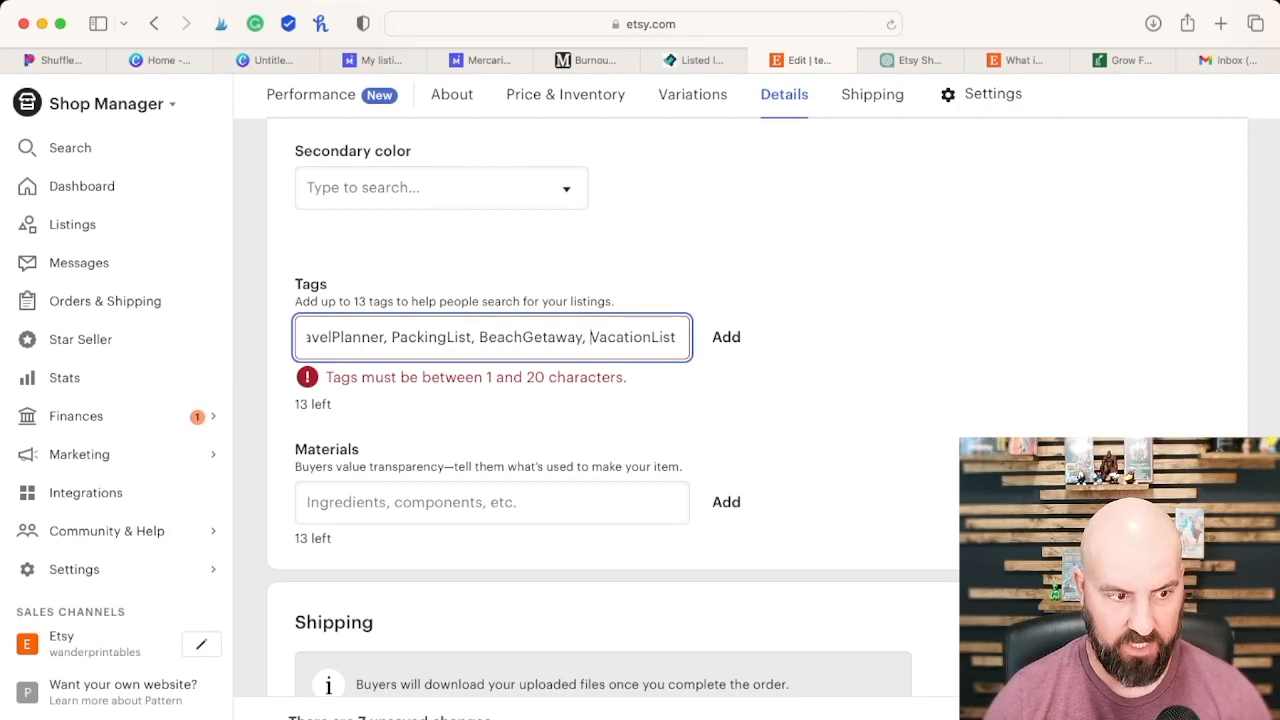
{"action": "left_click_drag", "start_coordinate": [673, 333], "coordinate": [680, 337]}
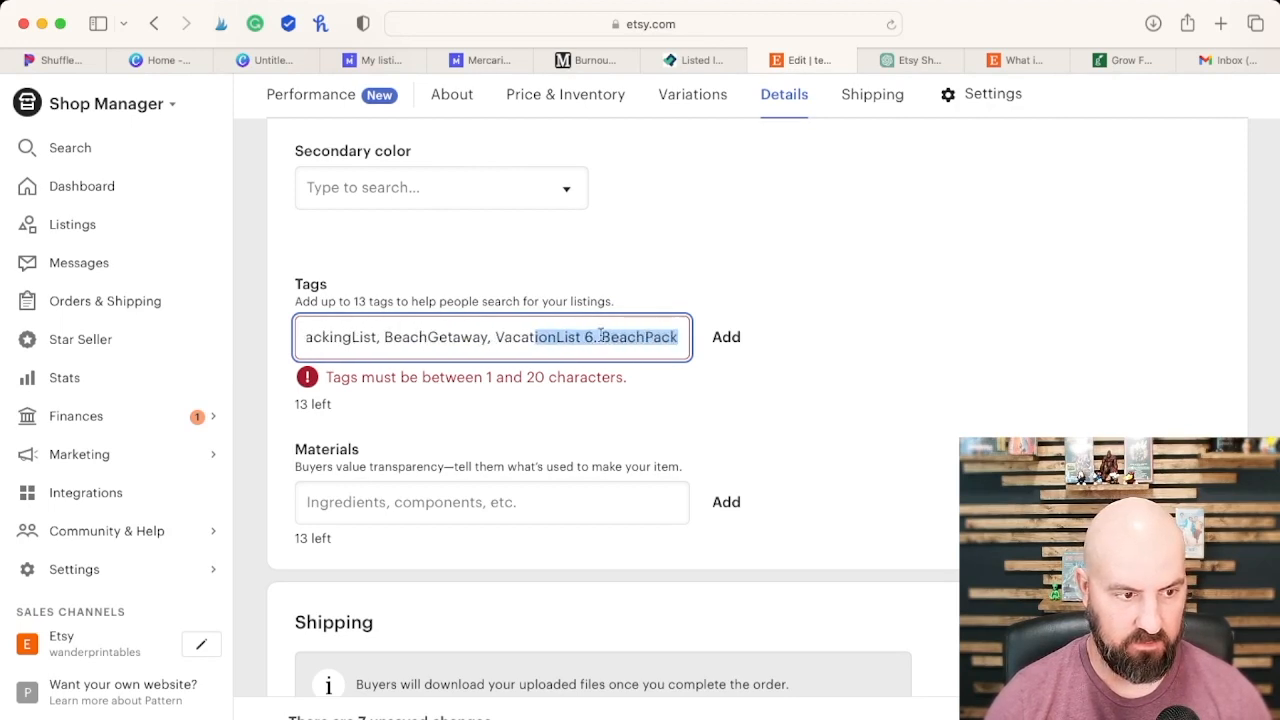
{"action": "left_click", "coordinate": [638, 339]}
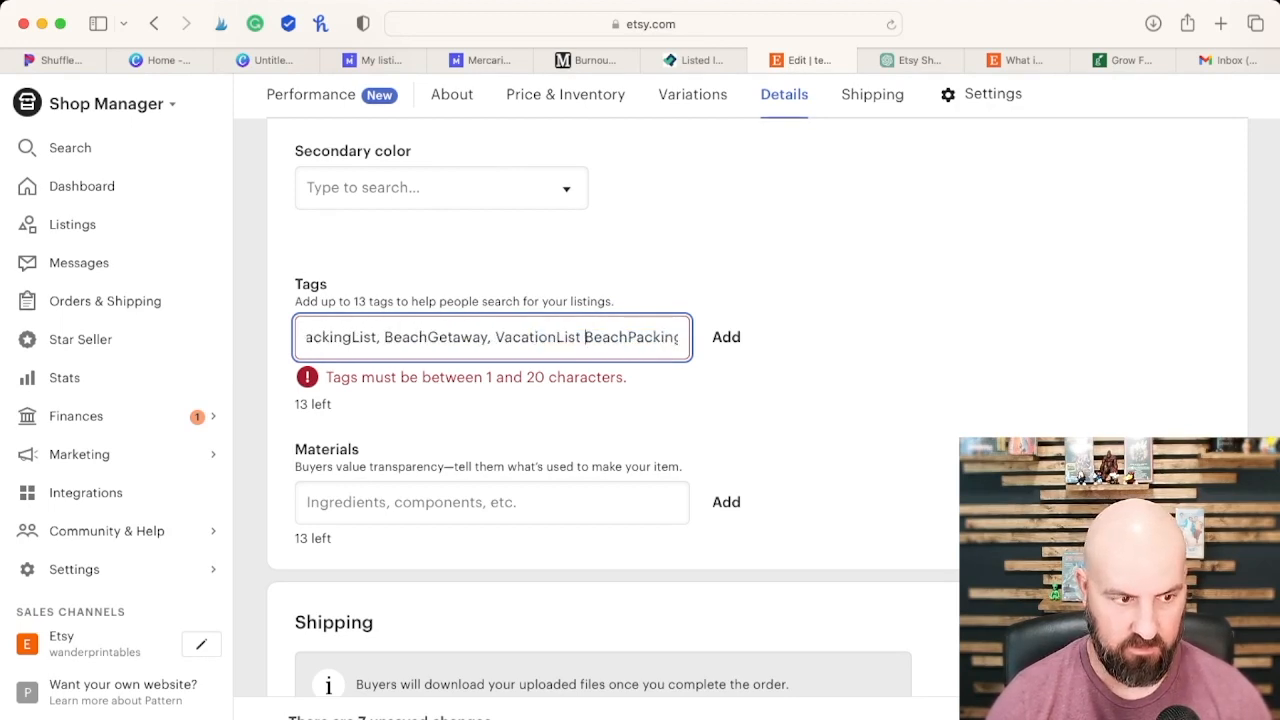
{"action": "type", "text": ","}
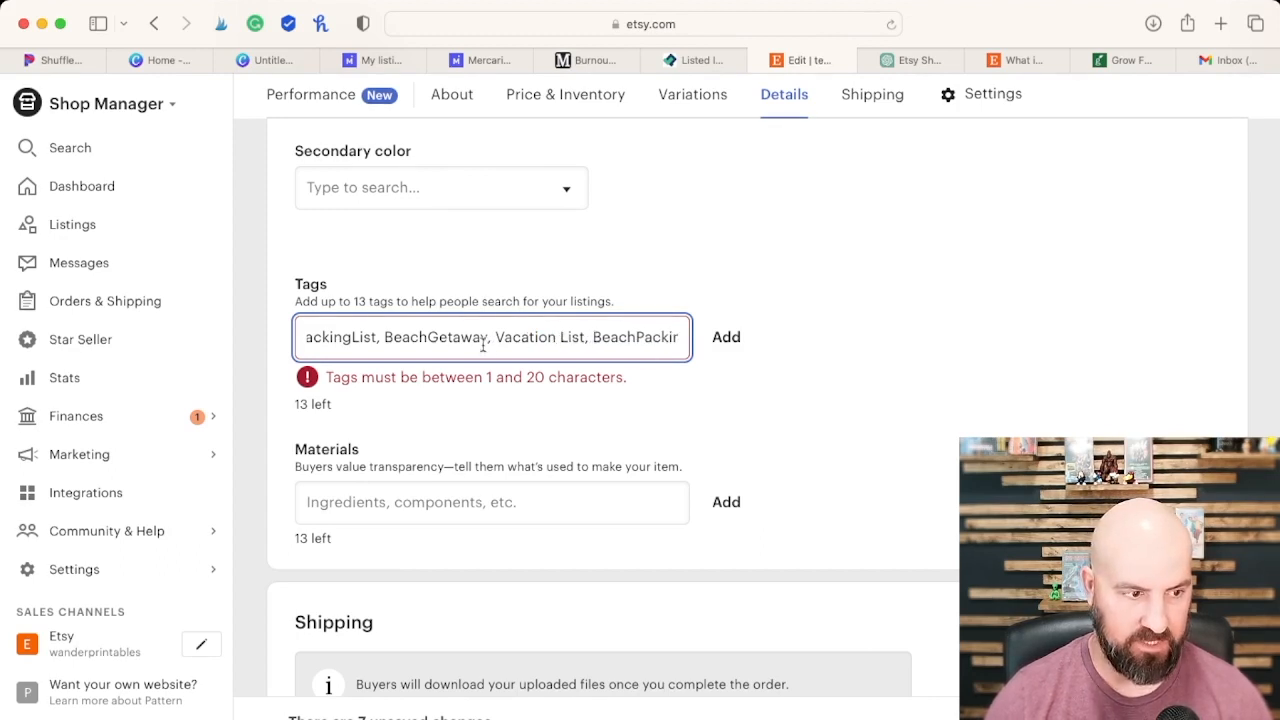
Step: Insert a space between the words of the Beach Getaway, Packing List, Beach Checklist and Travel Planner tags
{"action": "left_click", "coordinate": [430, 337]}
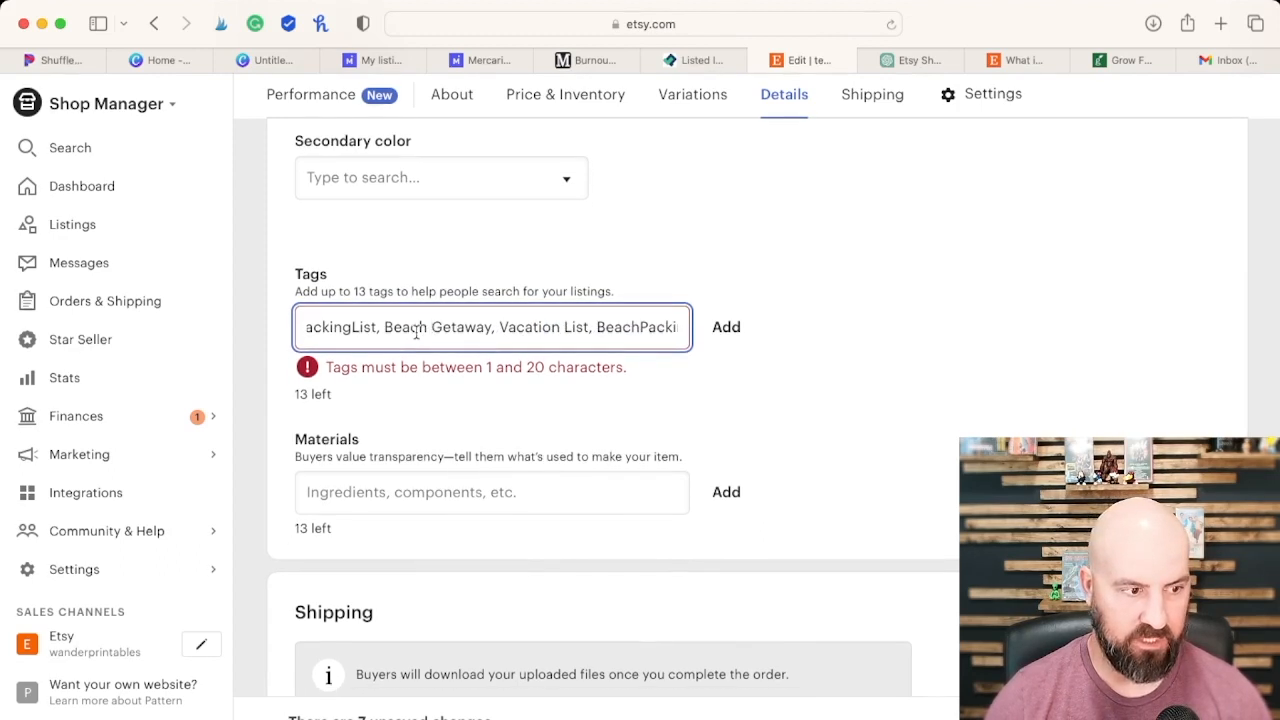
{"action": "left_click", "coordinate": [351, 326]}
{"action": "left_click_drag", "start_coordinate": [323, 326], "coordinate": [232, 321]}
{"action": "left_click", "coordinate": [350, 325]}
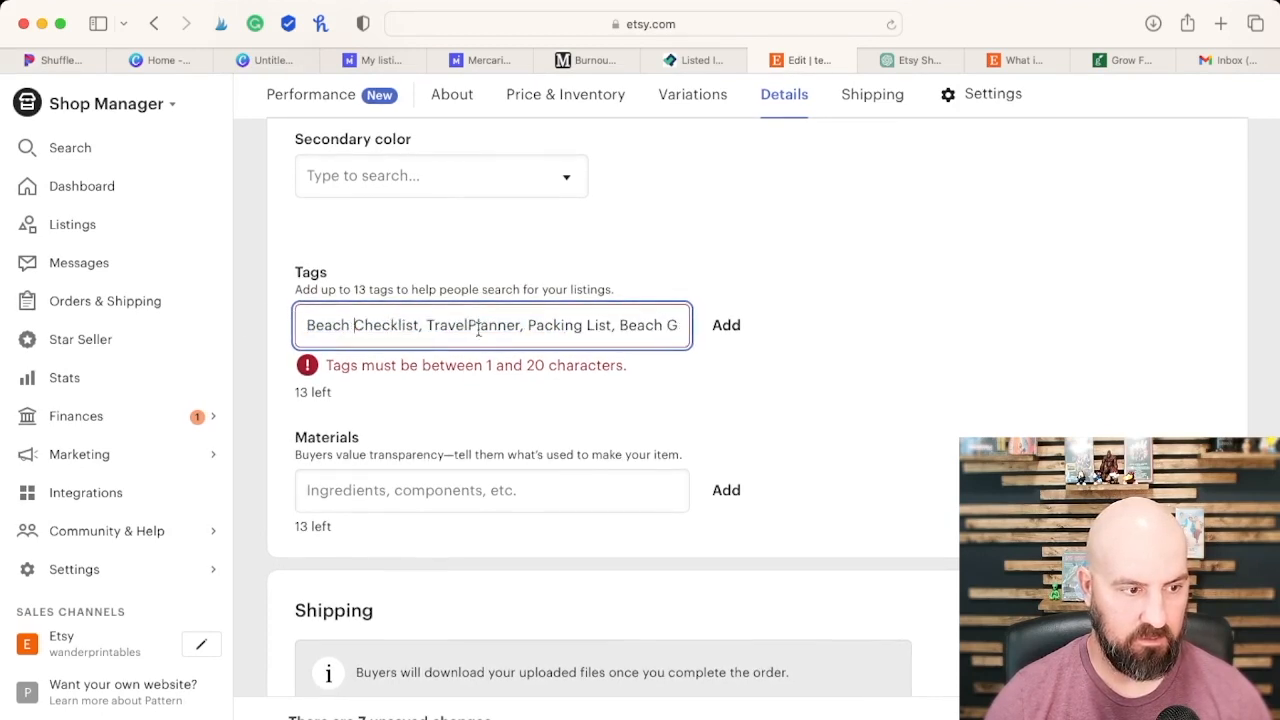
{"action": "left_click", "coordinate": [468, 325]}
Step: Separate the tags from Beach Packing through Beach Organizer and Vacation Prep to Beach Essentials with commas, spacing their words
{"action": "left_click_drag", "start_coordinate": [581, 326], "coordinate": [703, 326]}
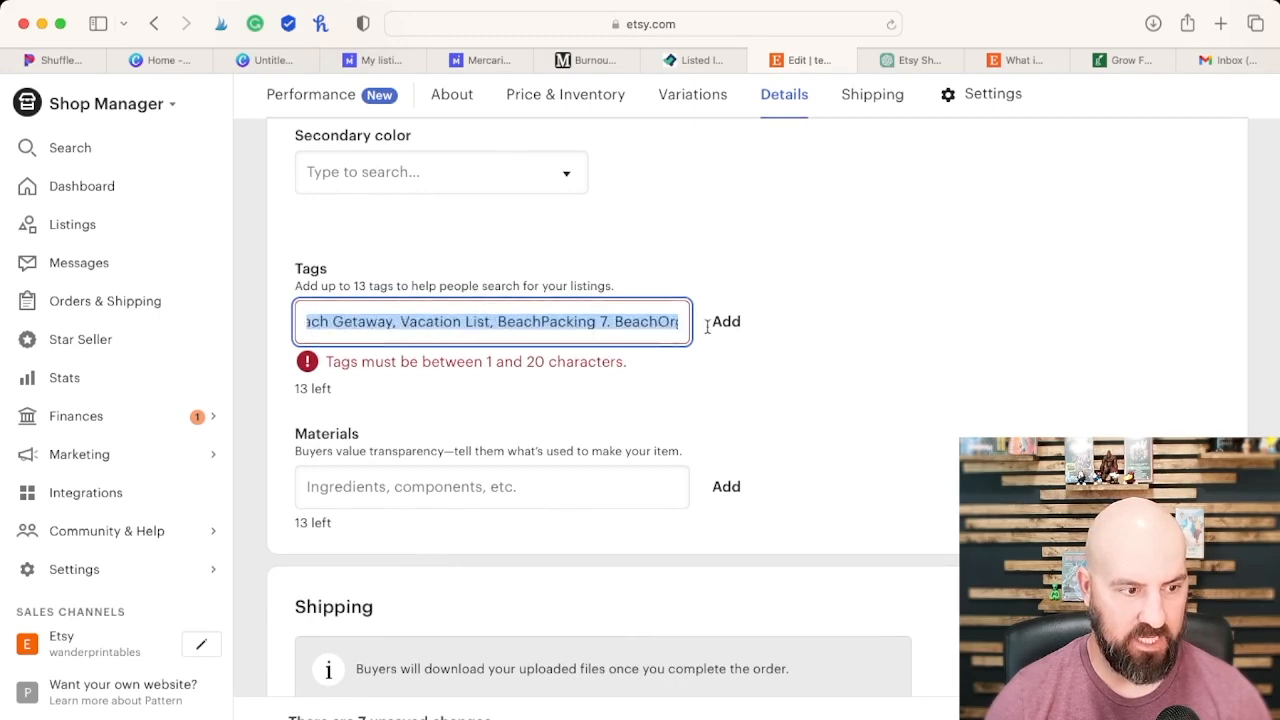
{"action": "left_click", "coordinate": [512, 324]}
{"action": "key", "text": "BackSpace"}
{"action": "key", "text": "BackSpace"}
{"action": "key", "text": "BackSpace"}
{"action": "key", "text": "BackSpace"}
{"action": "type", "text": ","}
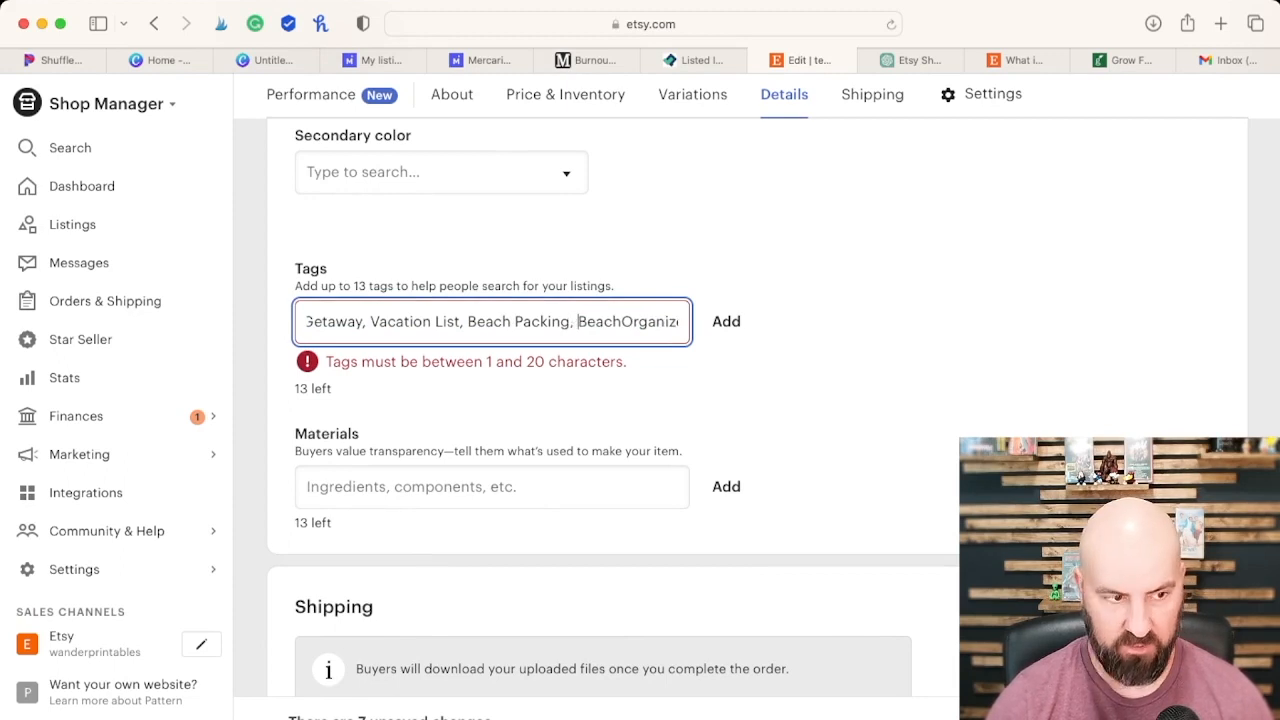
{"action": "left_click_drag", "start_coordinate": [630, 320], "coordinate": [692, 320]}
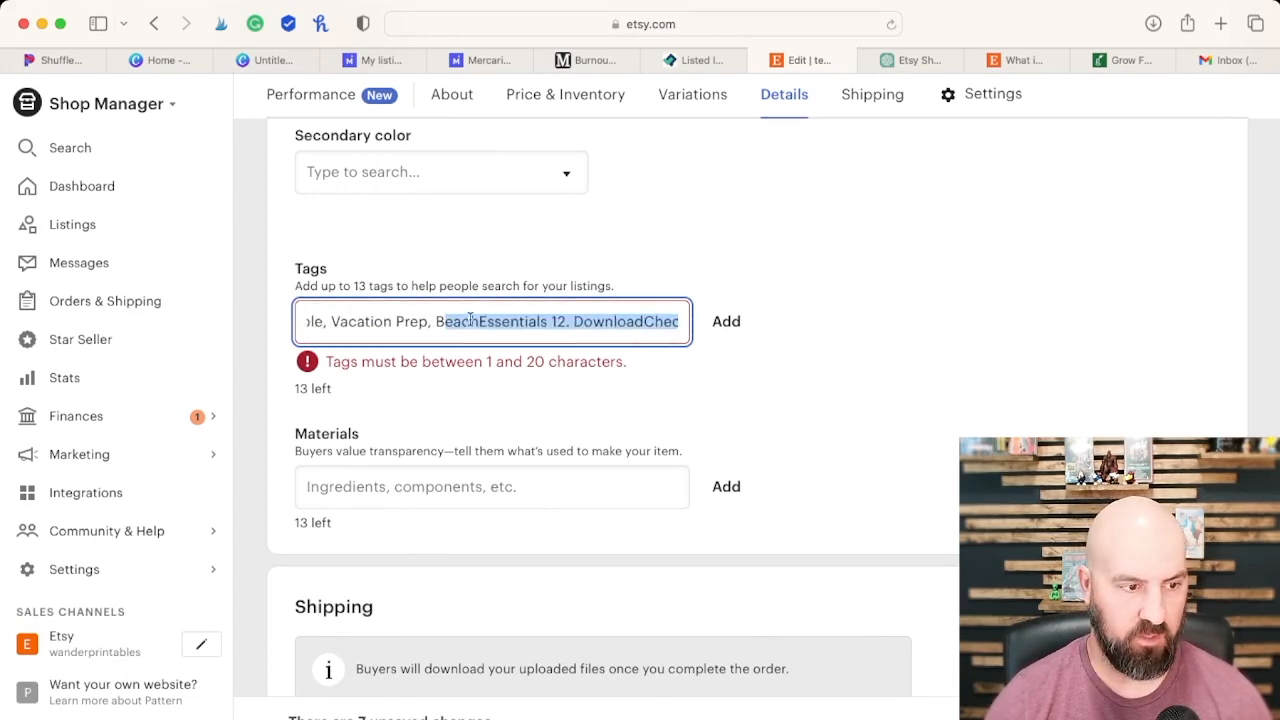
{"action": "left_click", "coordinate": [483, 319]}
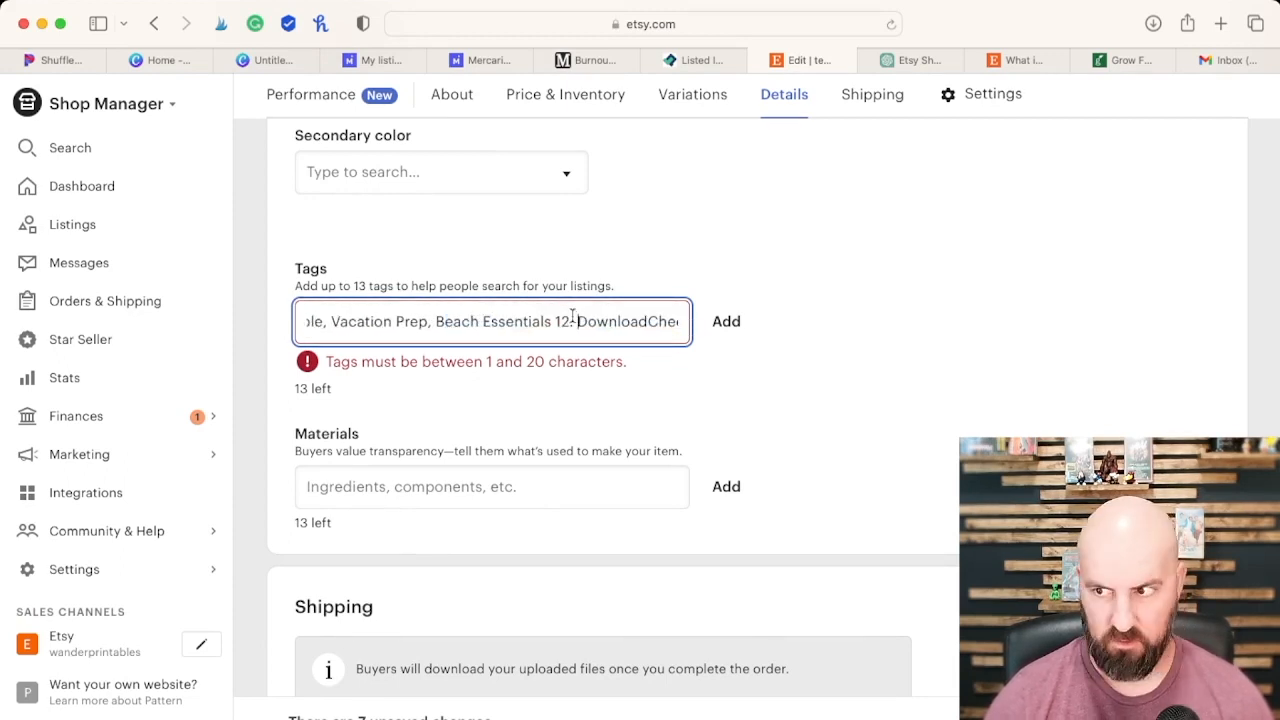
Step: Comma-separate and space out the Download Checklist and Printable List tags, and add all 13 tags to the listing
{"action": "key", "text": "BackSpace"}
{"action": "key", "text": "BackSpace"}
{"action": "key", "text": "BackSpace"}
{"action": "key", "text": "BackSpace"}
{"action": "type", "text": ","}
{"action": "left_click", "coordinate": [632, 322]}
{"action": "left_click_drag", "start_coordinate": [648, 323], "coordinate": [682, 321]}
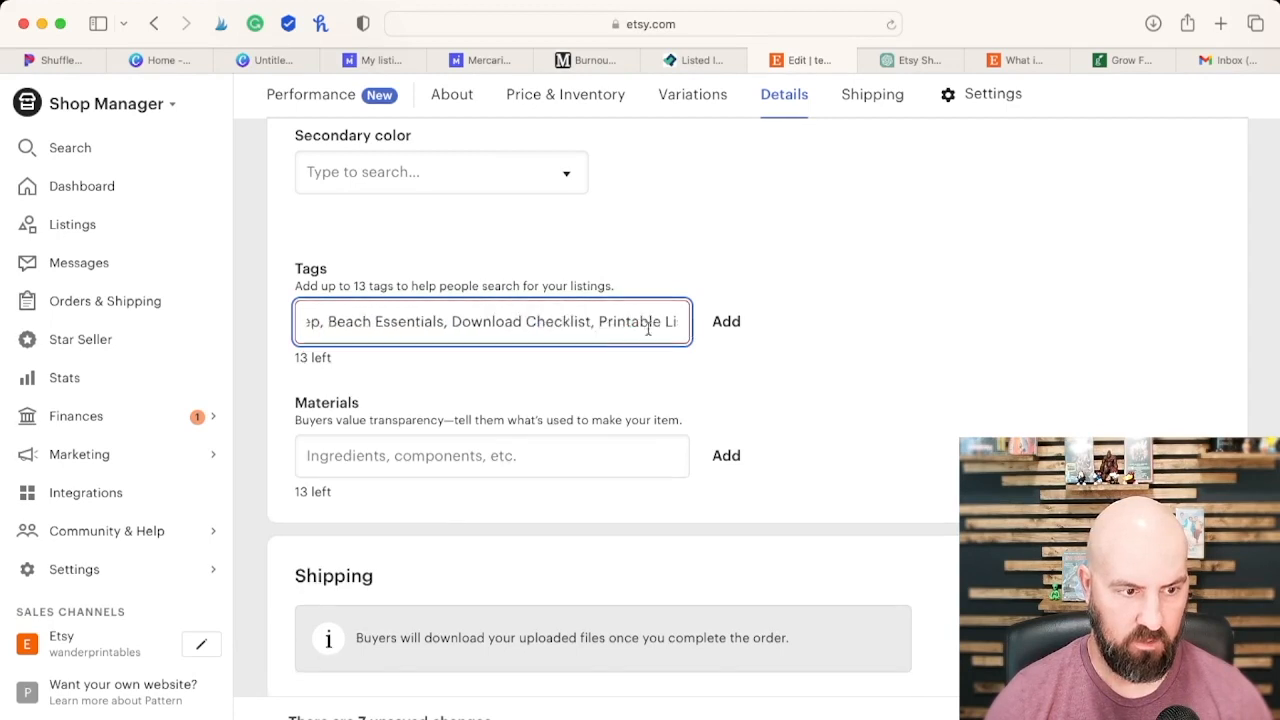
{"action": "key", "text": "Return"}
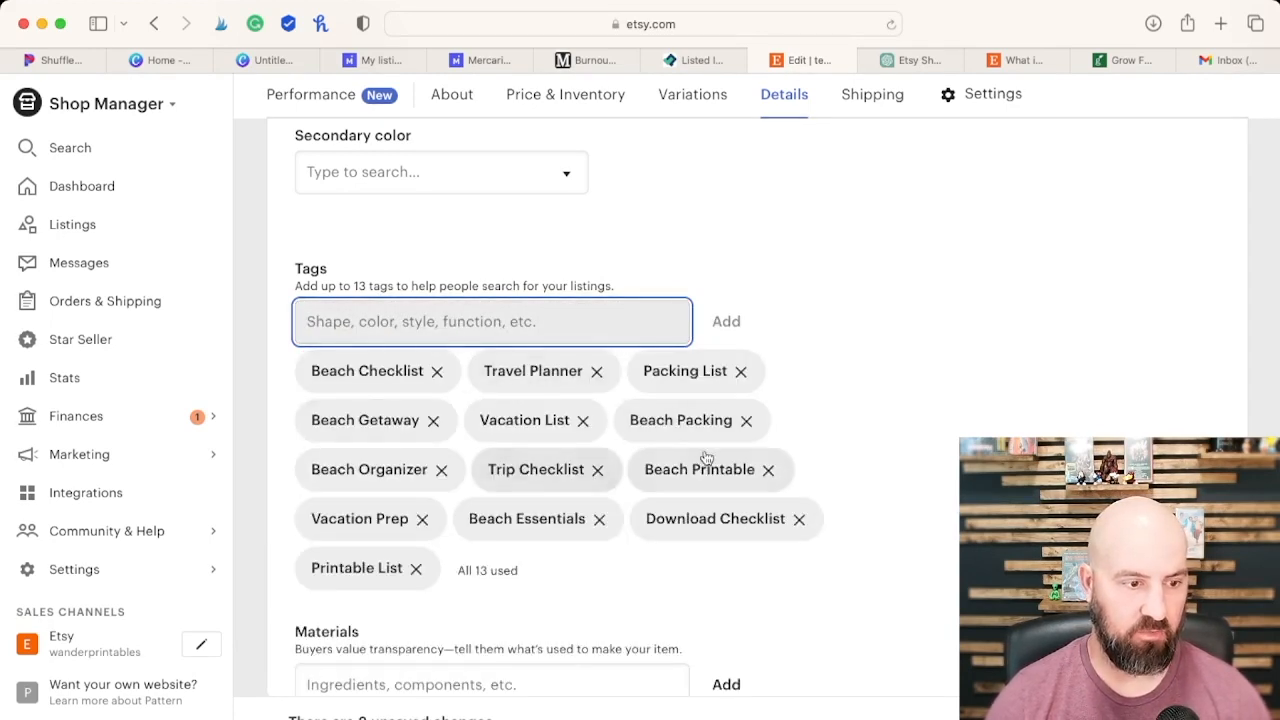
Step: Review the listing's tags, materials, shipping, shop section, renewal options, core details and category
{"action": "scroll", "coordinate": [600, 480], "scroll_direction": "down", "scroll_amount": 3}
{"action": "scroll", "coordinate": [580, 458], "scroll_direction": "down", "scroll_amount": 2}
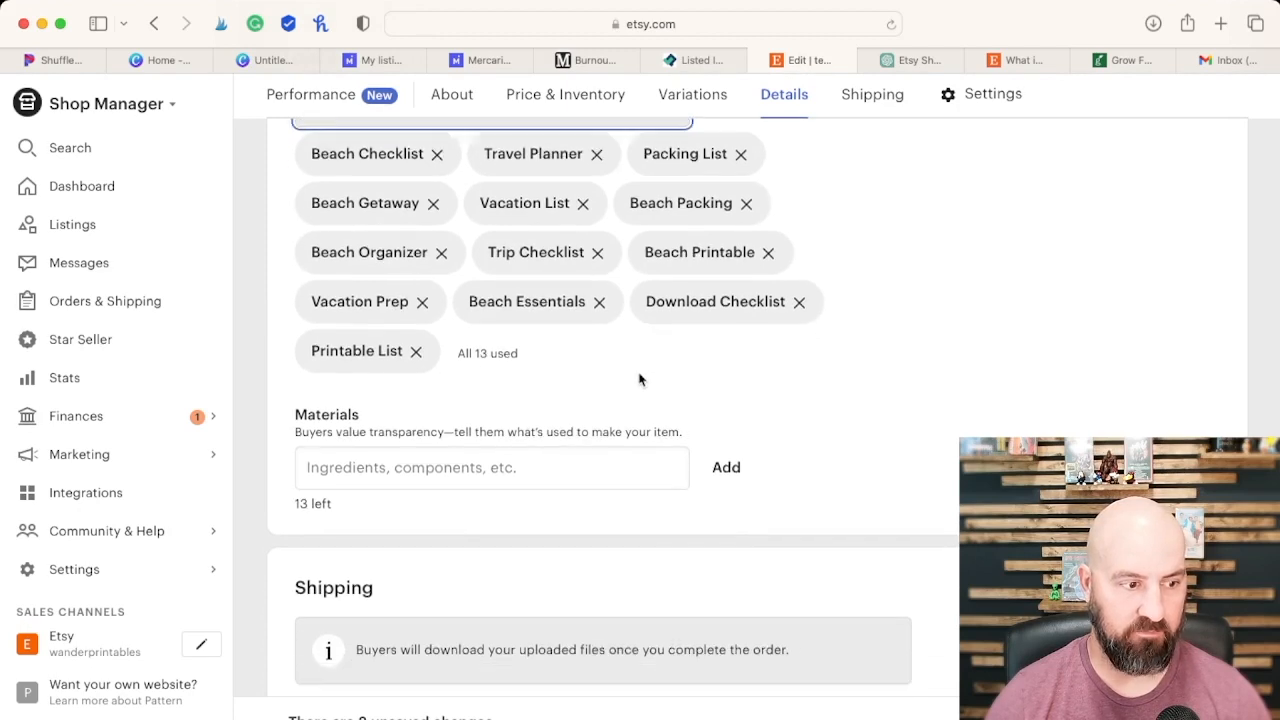
{"action": "scroll", "coordinate": [714, 420], "scroll_direction": "down", "scroll_amount": 3}
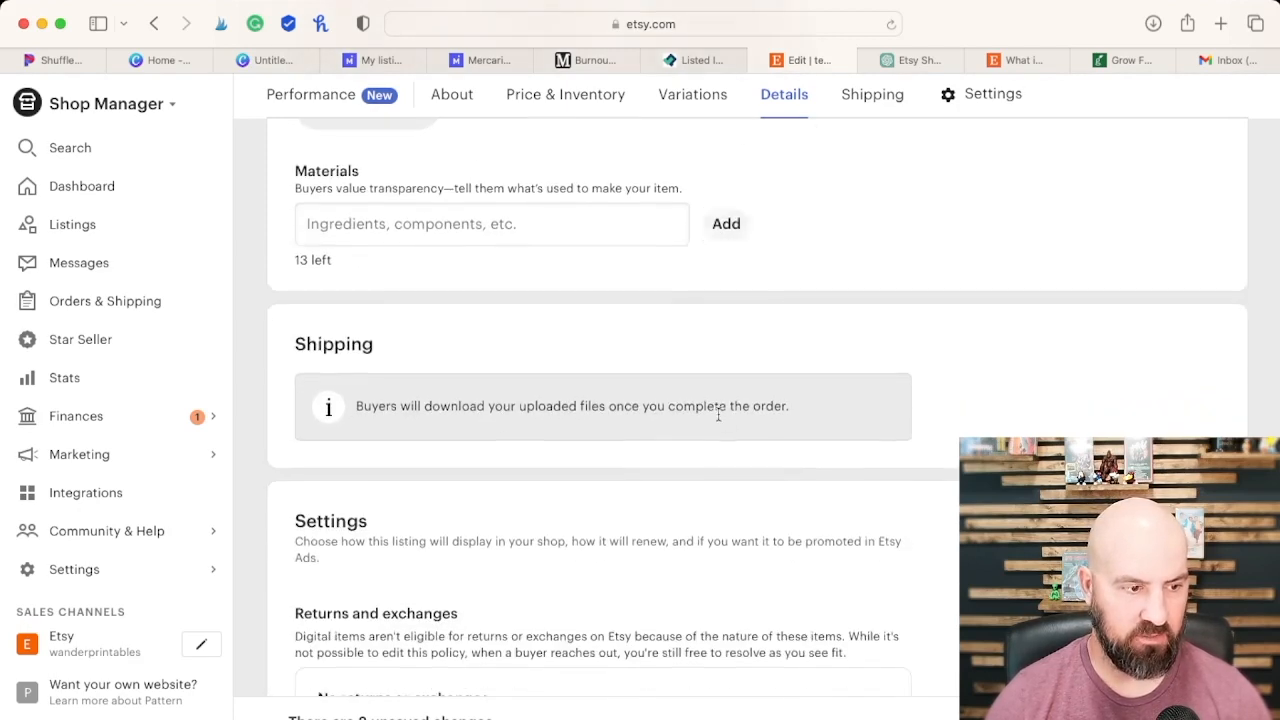
{"action": "scroll", "coordinate": [752, 398], "scroll_direction": "down", "scroll_amount": 3}
{"action": "scroll", "coordinate": [758, 404], "scroll_direction": "down", "scroll_amount": 6}
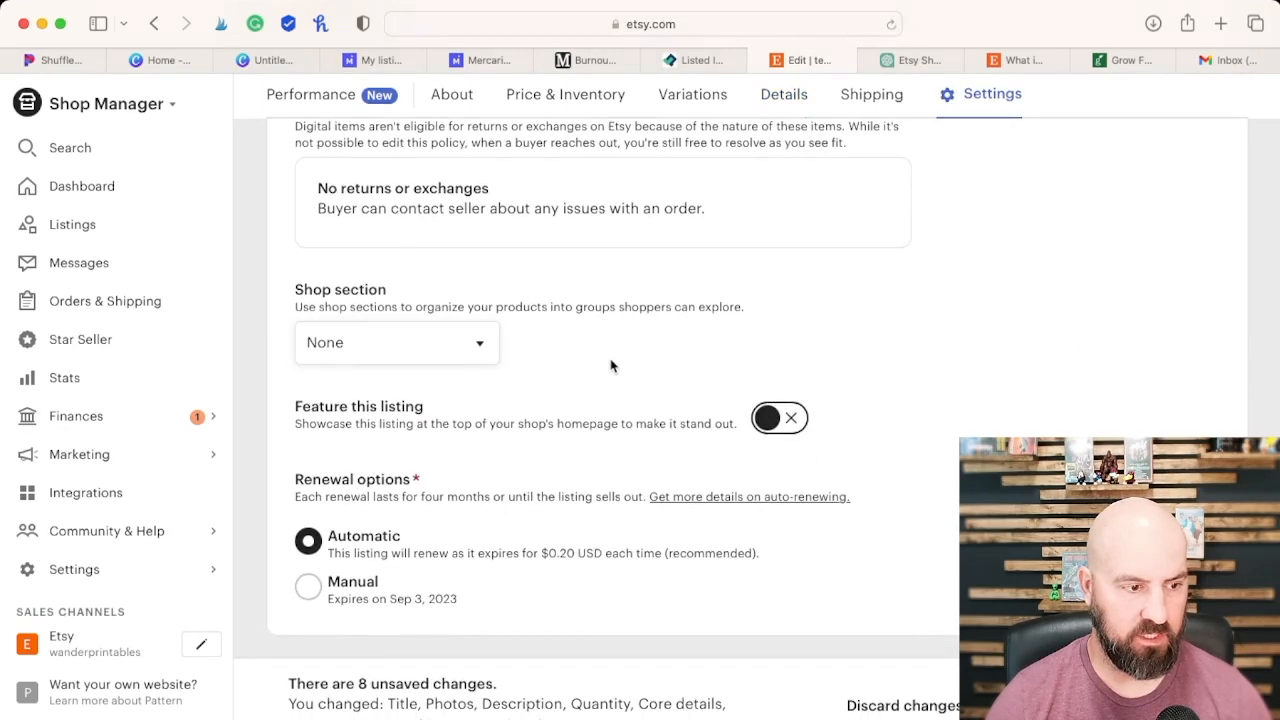
{"action": "scroll", "coordinate": [618, 366], "scroll_direction": "down", "scroll_amount": 1}
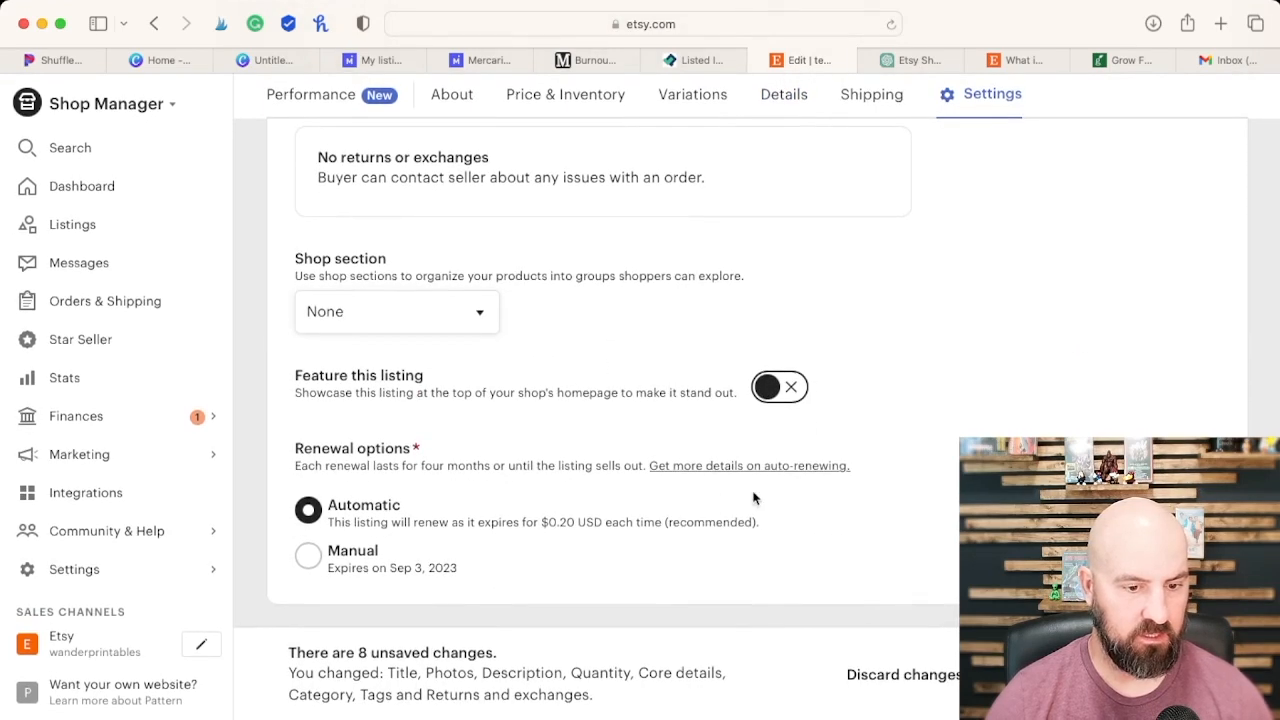
{"action": "scroll", "coordinate": [754, 497], "scroll_direction": "up", "scroll_amount": 8}
{"action": "scroll", "coordinate": [484, 455], "scroll_direction": "up", "scroll_amount": 12}
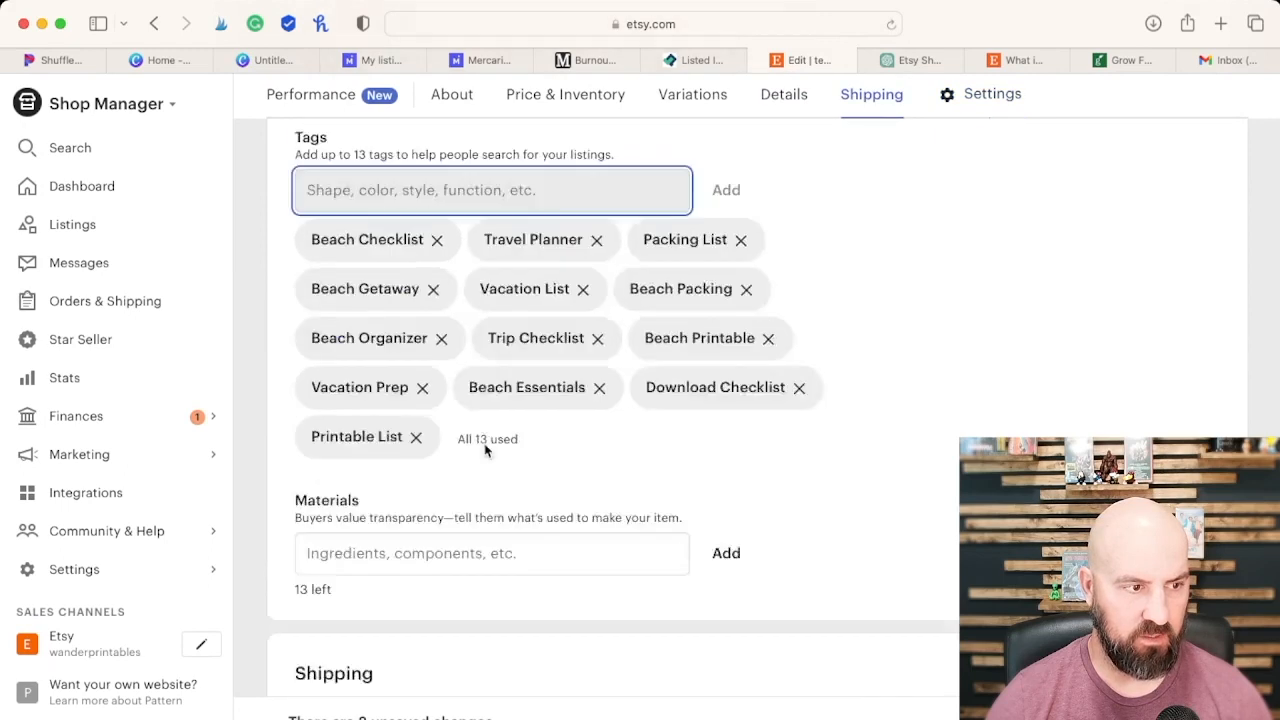
{"action": "scroll", "coordinate": [490, 450], "scroll_direction": "up", "scroll_amount": 1}
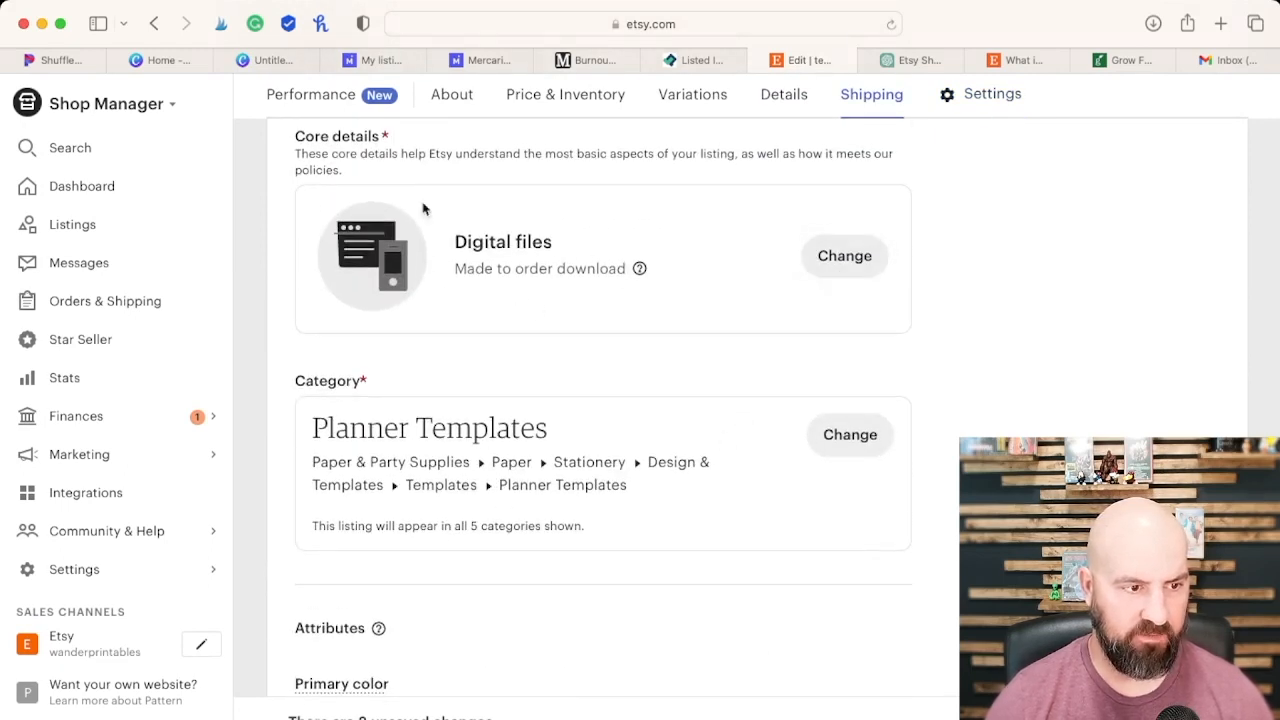
Step: Upload the two JPG checklist files as the listing's digital files and publish the changes
{"action": "scroll", "coordinate": [800, 290], "scroll_direction": "up", "scroll_amount": 1}
{"action": "scroll", "coordinate": [797, 292], "scroll_direction": "up", "scroll_amount": 8}
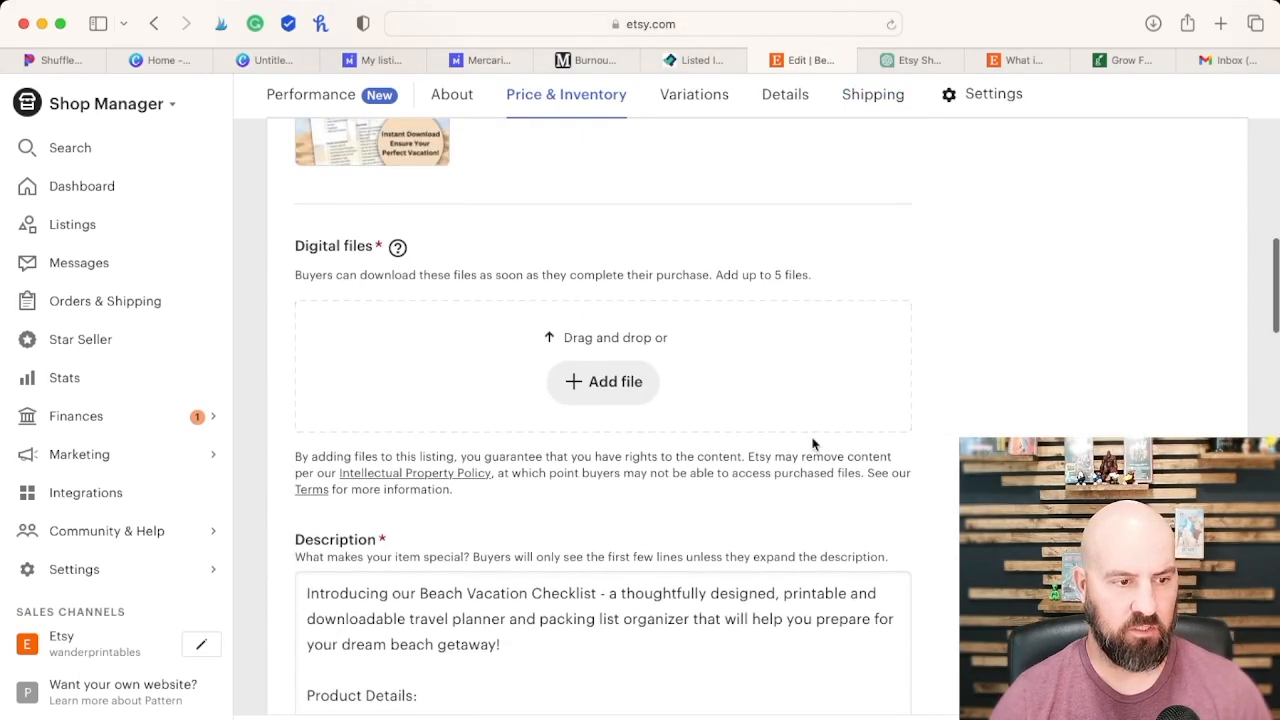
{"action": "left_click", "coordinate": [630, 392]}
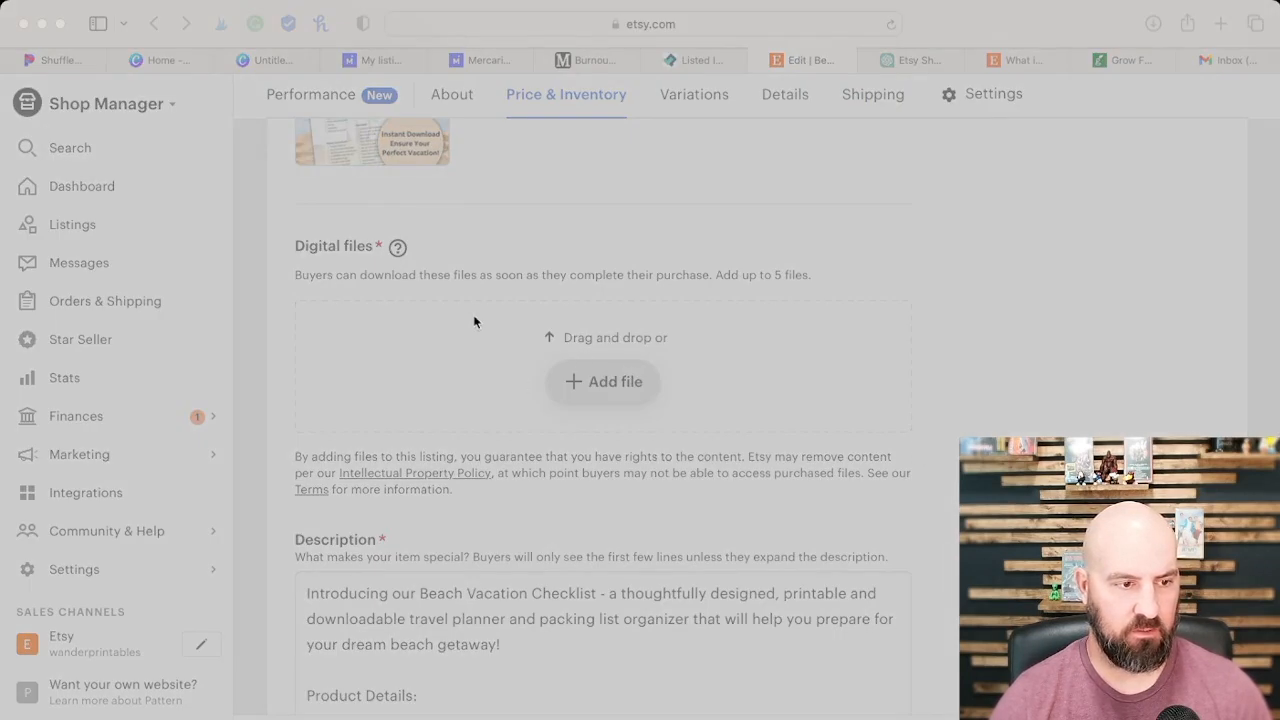
{"action": "left_click", "coordinate": [932, 579]}
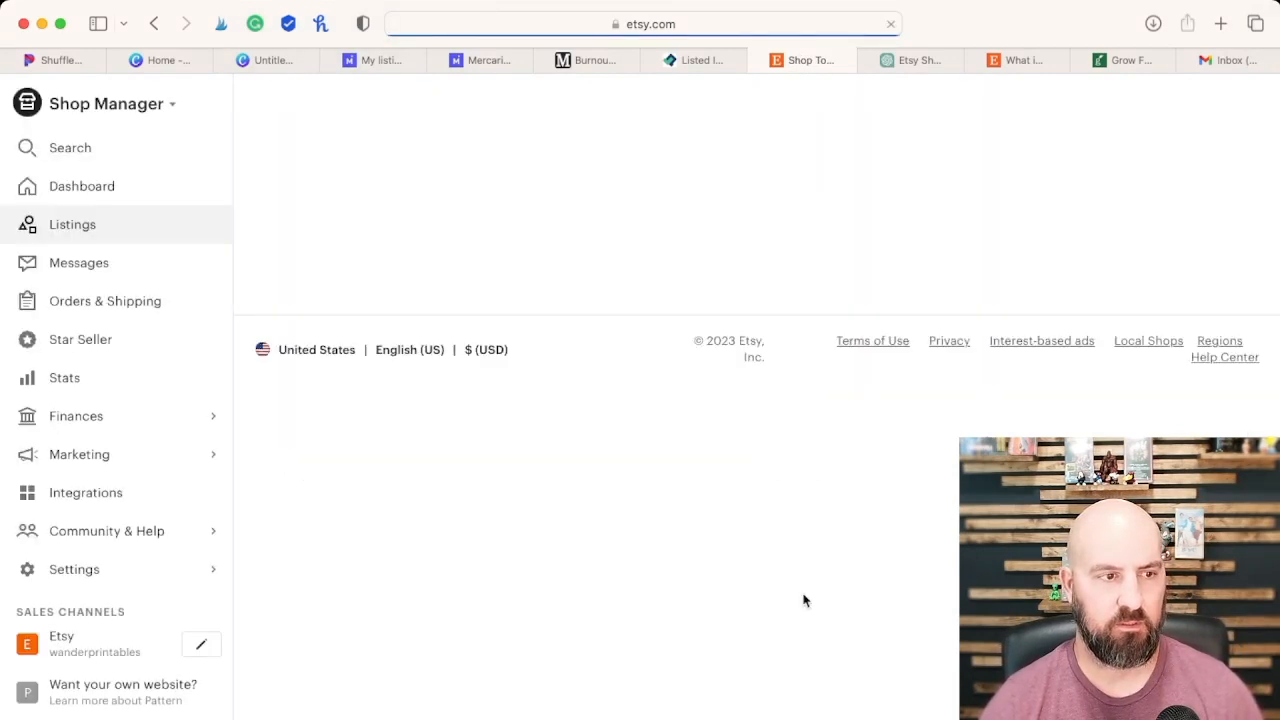
Step: Open the public Etsy page of the Beach Vacation Checklist listing from the shop's listings
{"action": "scroll", "coordinate": [500, 550], "scroll_direction": "down", "scroll_amount": 5}
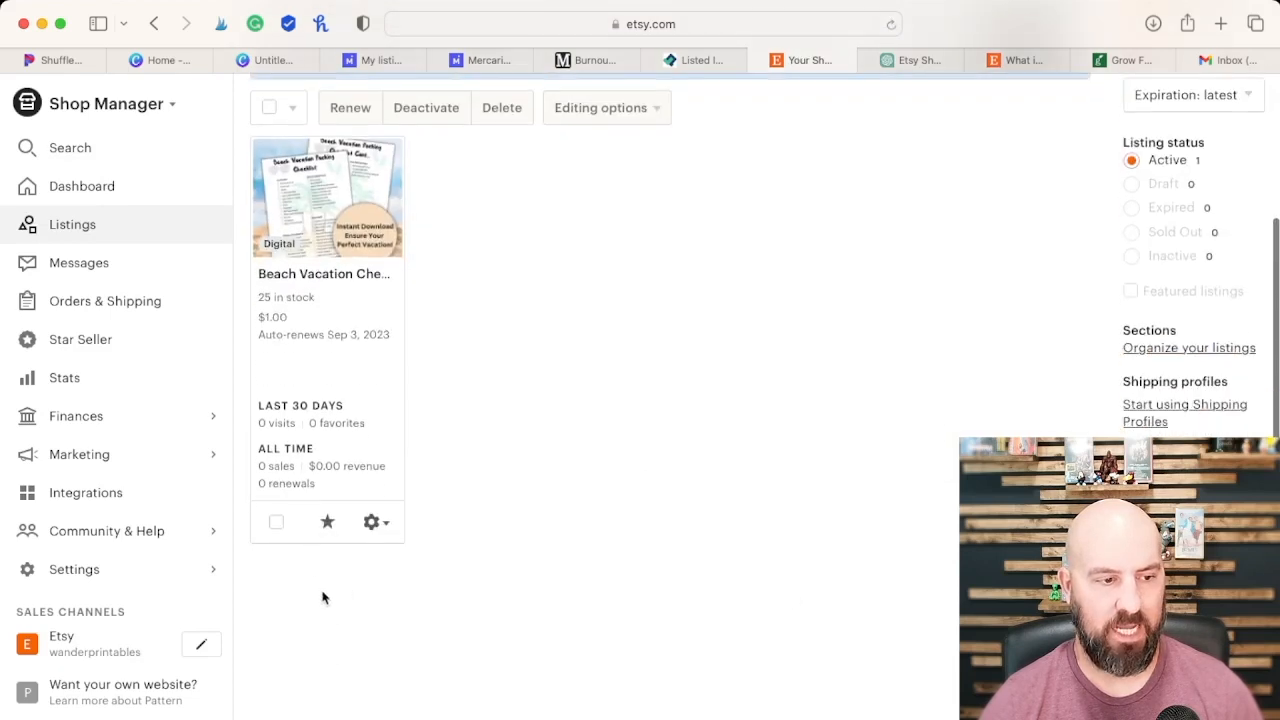
{"action": "left_click", "coordinate": [384, 526]}
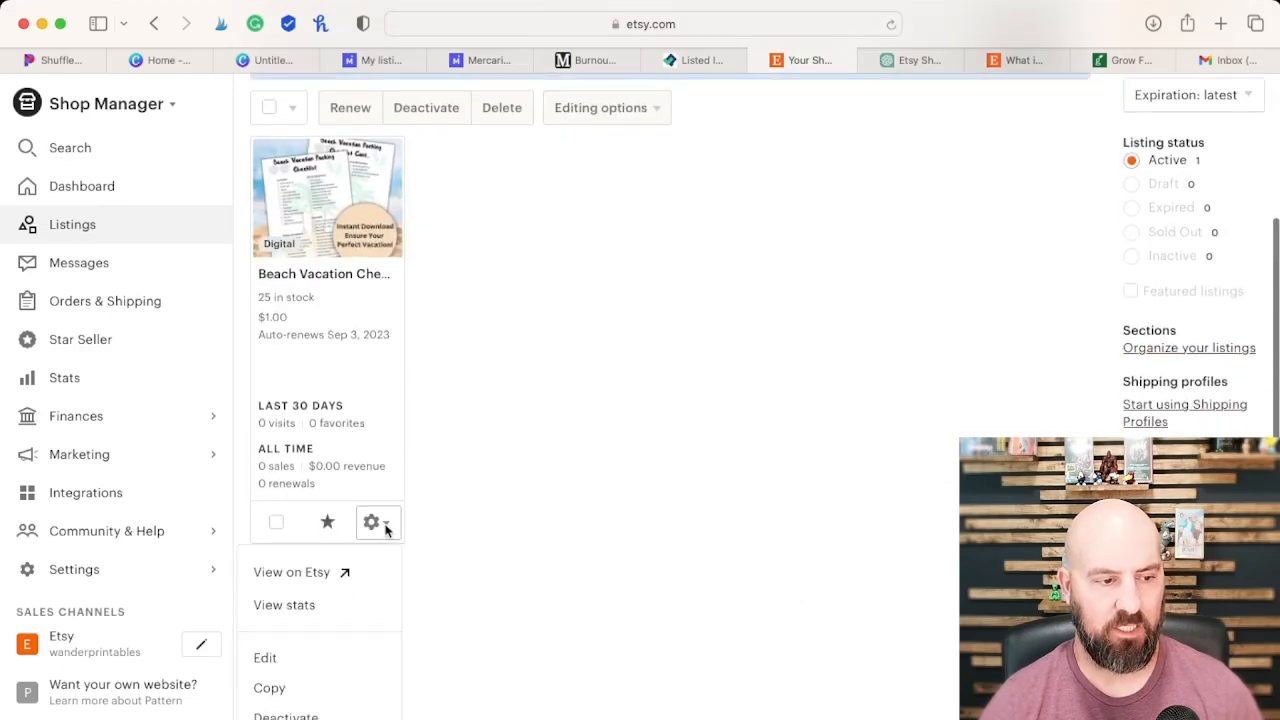
{"action": "left_click", "coordinate": [312, 572]}
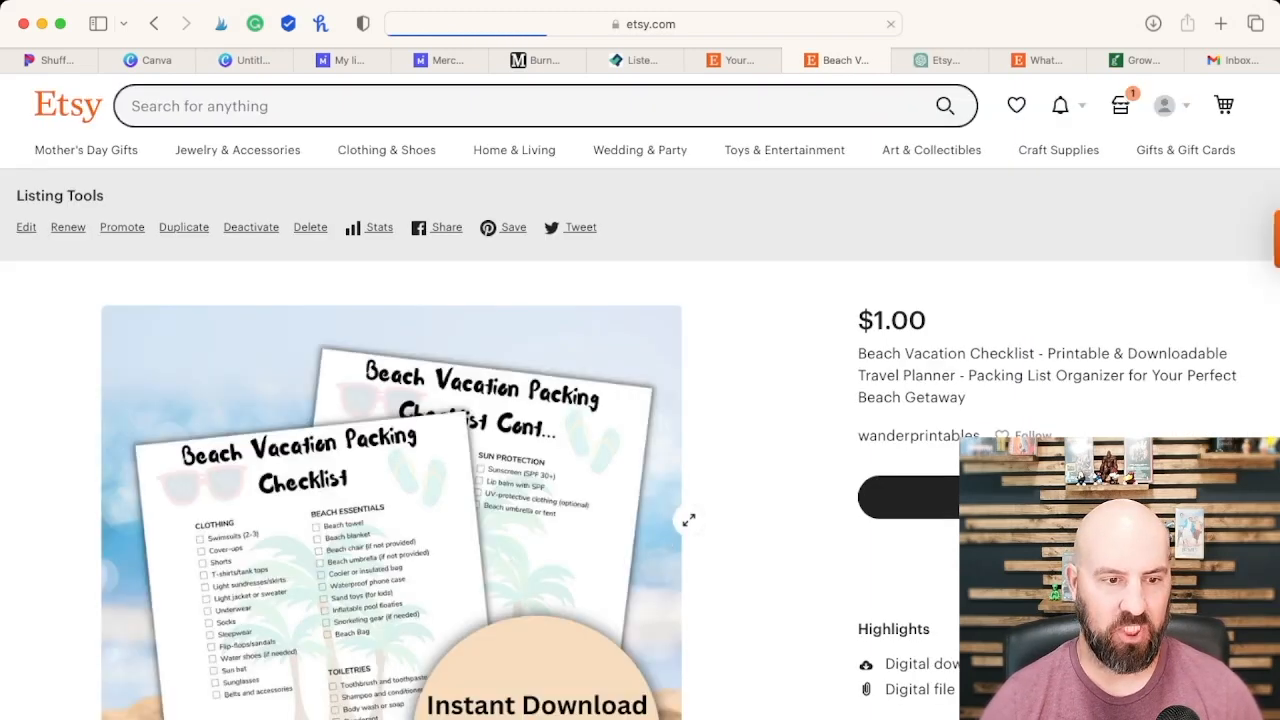
Step: Examine the published listing's image, price, title, highlights, full description and delivery details
{"action": "scroll", "coordinate": [829, 502], "scroll_direction": "down", "scroll_amount": 1}
{"action": "scroll", "coordinate": [829, 502], "scroll_direction": "down", "scroll_amount": 1}
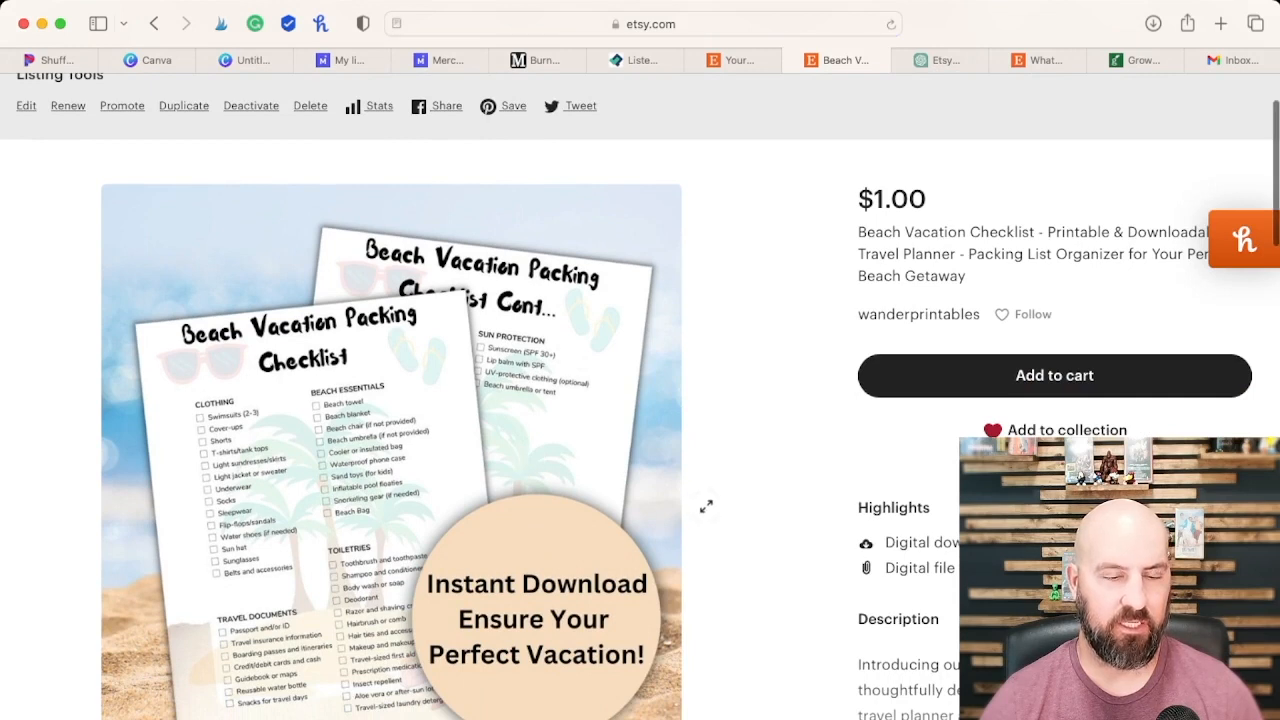
{"action": "scroll", "coordinate": [703, 506], "scroll_direction": "down", "scroll_amount": 5}
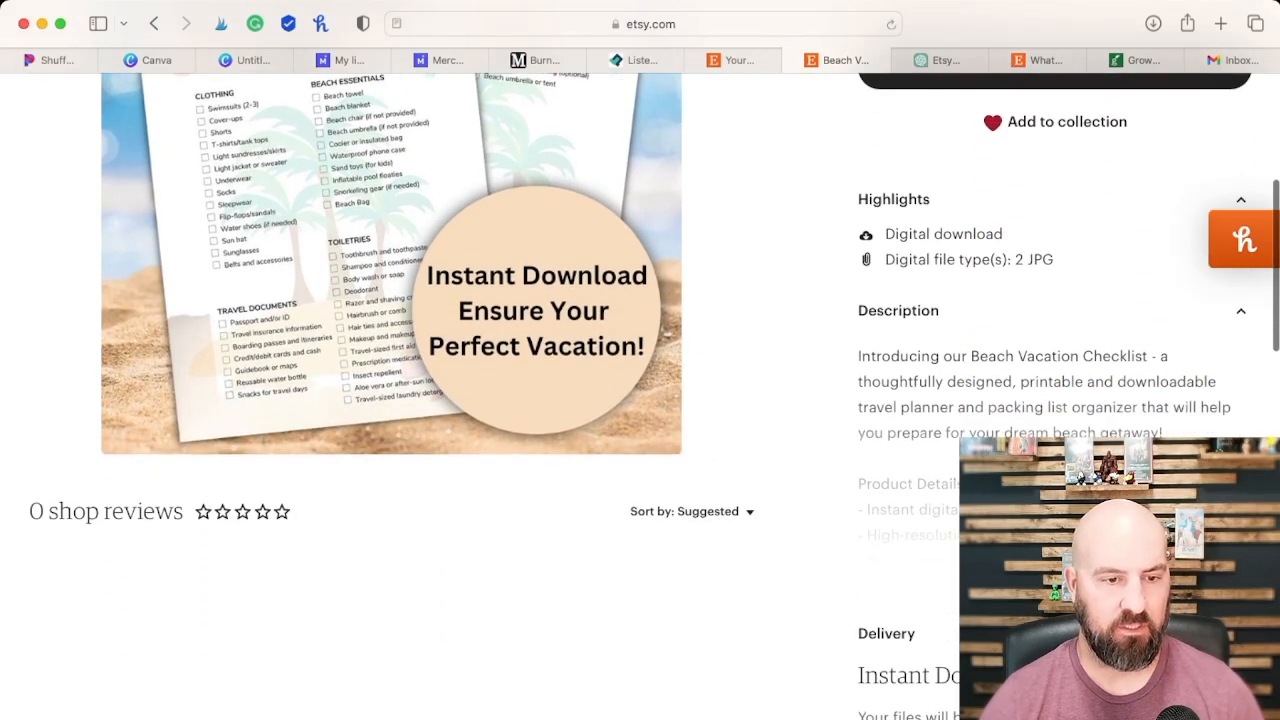
{"action": "scroll", "coordinate": [703, 506], "scroll_direction": "down", "scroll_amount": 3}
{"action": "scroll", "coordinate": [703, 506], "scroll_direction": "down", "scroll_amount": 2}
{"action": "scroll", "coordinate": [703, 506], "scroll_direction": "down", "scroll_amount": 7}
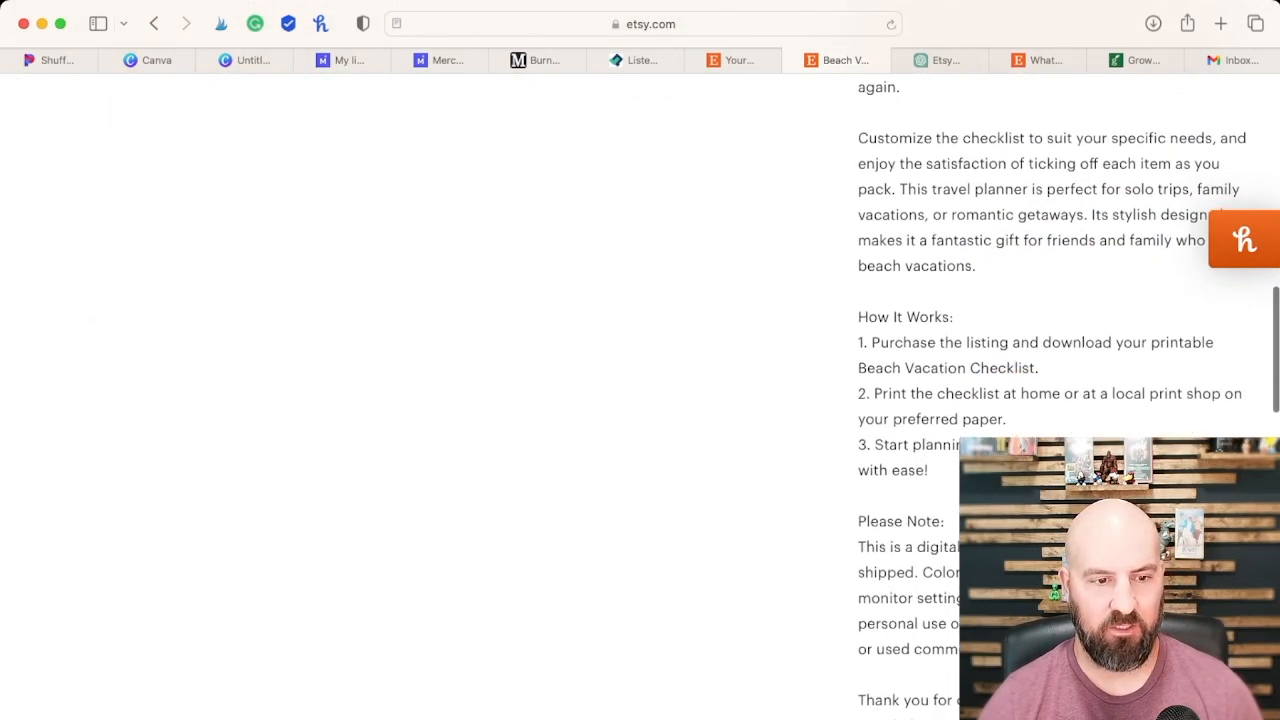
{"action": "scroll", "coordinate": [703, 506], "scroll_direction": "down", "scroll_amount": 10}
{"action": "scroll", "coordinate": [703, 506], "scroll_direction": "down", "scroll_amount": 3}
{"action": "scroll", "coordinate": [703, 506], "scroll_direction": "up", "scroll_amount": 6}
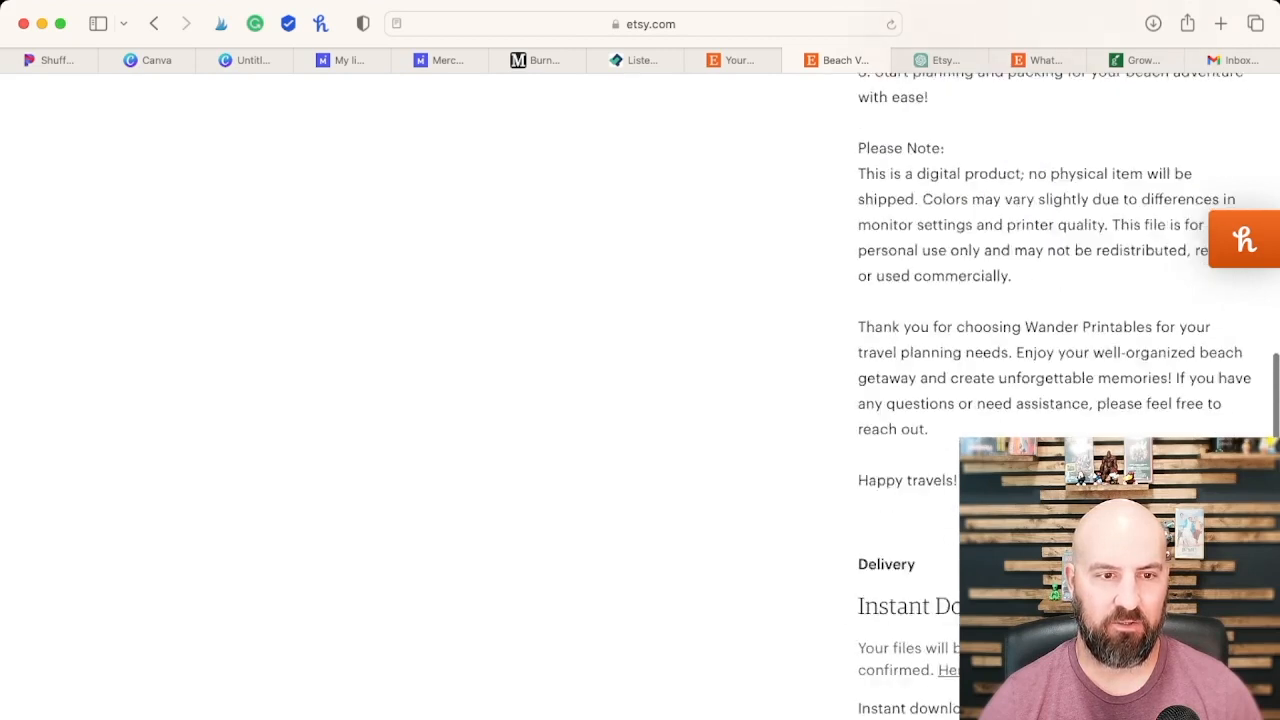
{"action": "scroll", "coordinate": [703, 506], "scroll_direction": "up", "scroll_amount": 15}
{"action": "scroll", "coordinate": [640, 395], "scroll_direction": "up", "scroll_amount": 1}
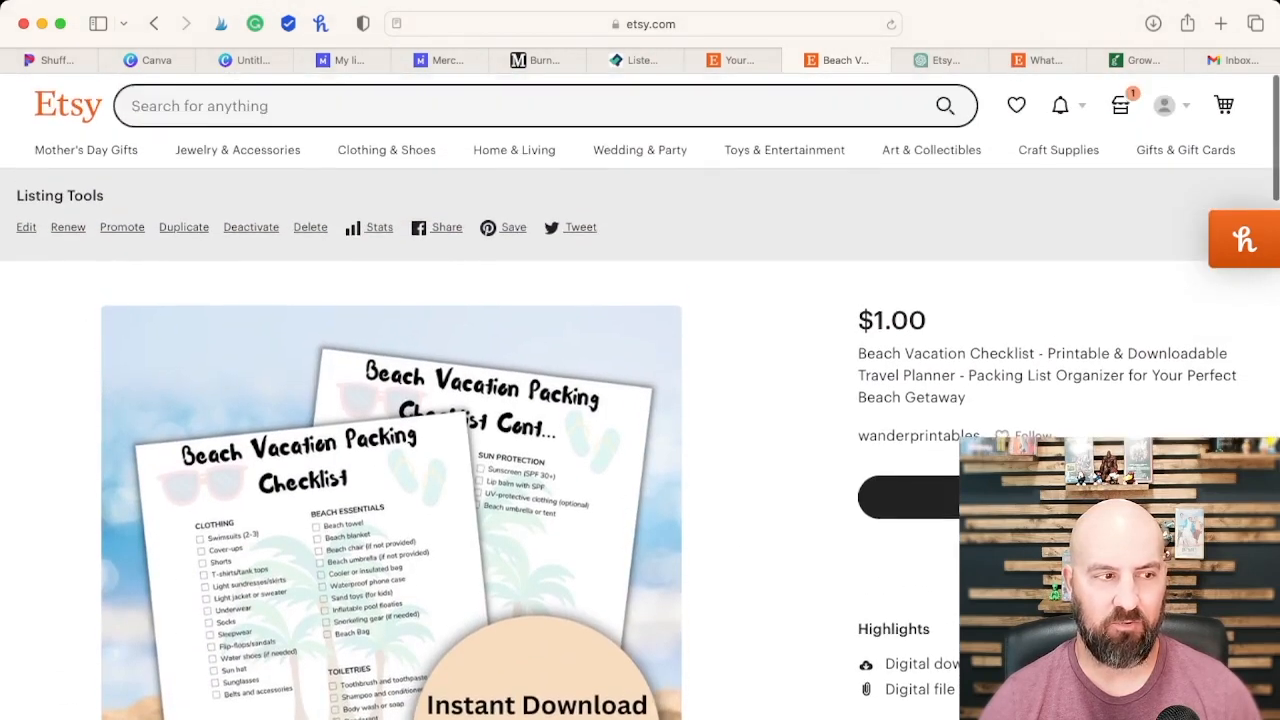